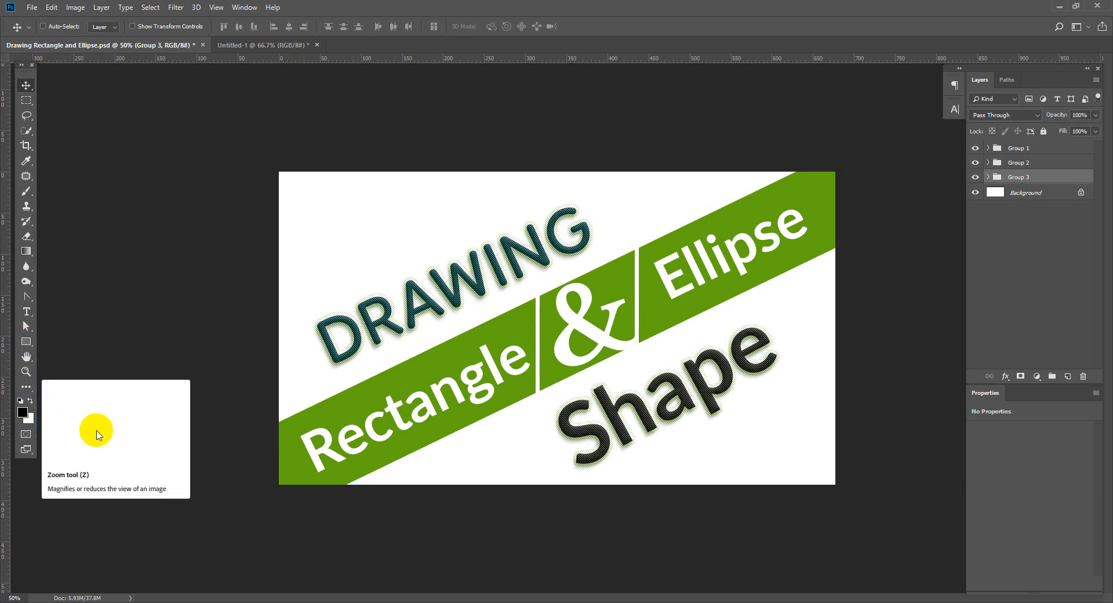
- Close the Untitled-1 document without saving its changes
click(272, 45)
click(318, 44)
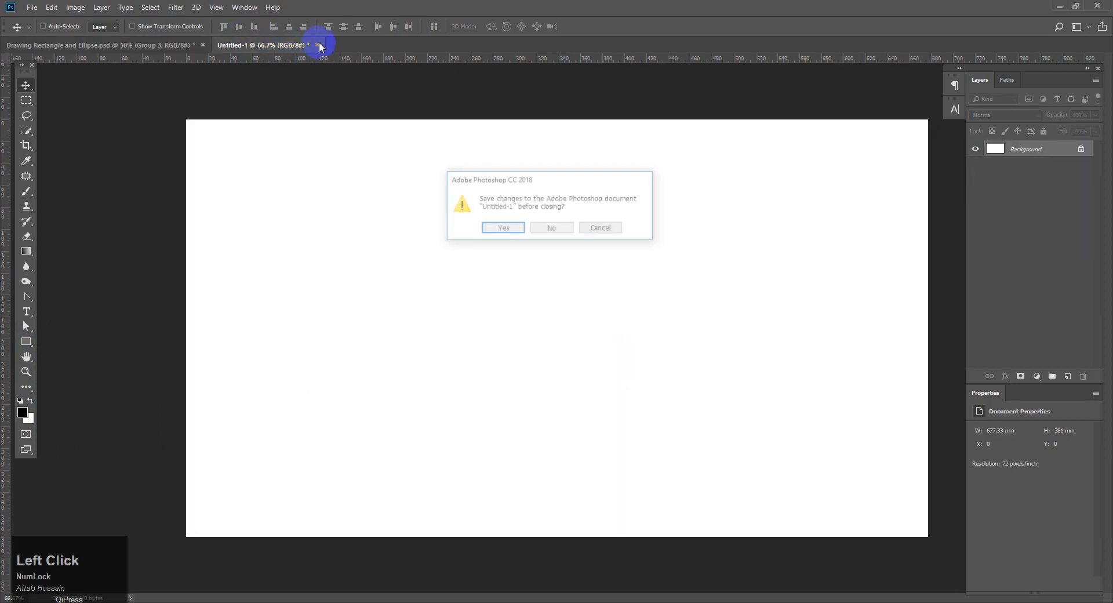
click(548, 234)
- Create a new 1920 x 1080 px document at 72 pixels/inch in RGB Color with a white background
click(32, 7)
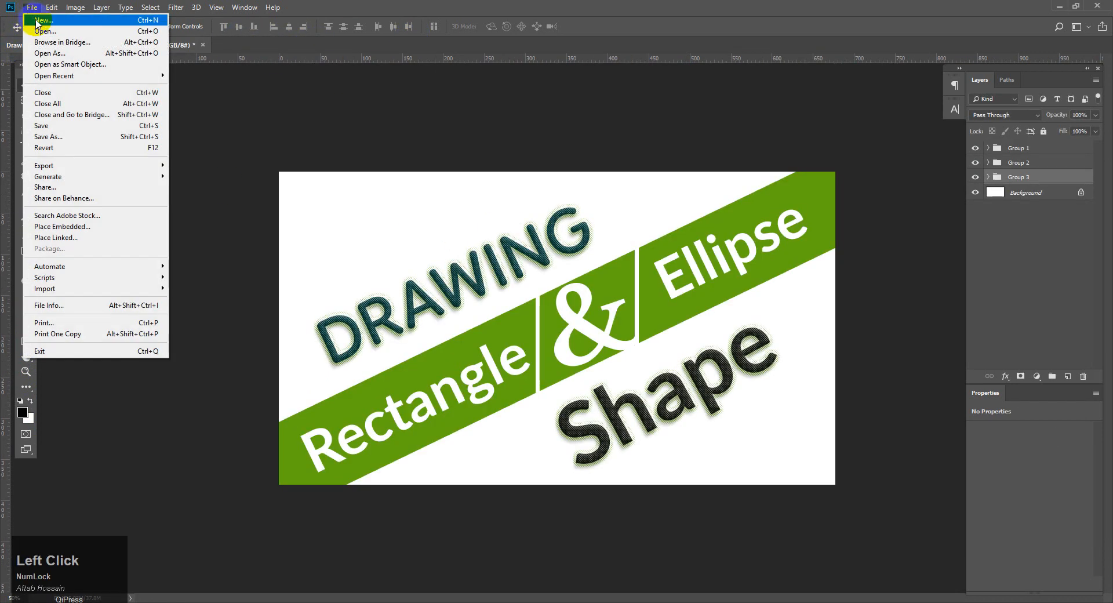
click(36, 21)
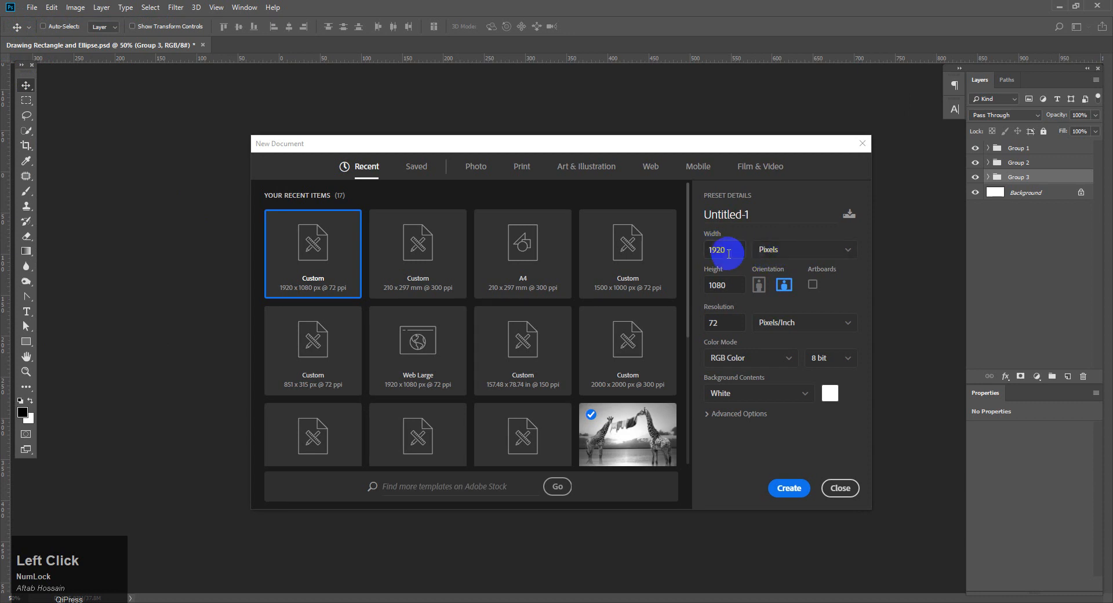
click(719, 283)
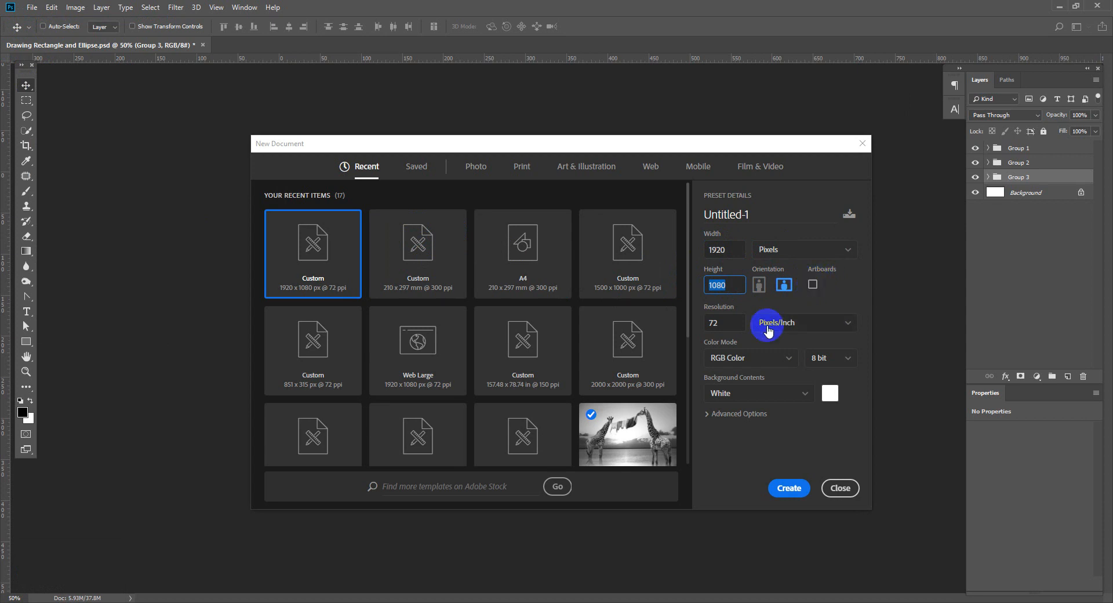
click(789, 488)
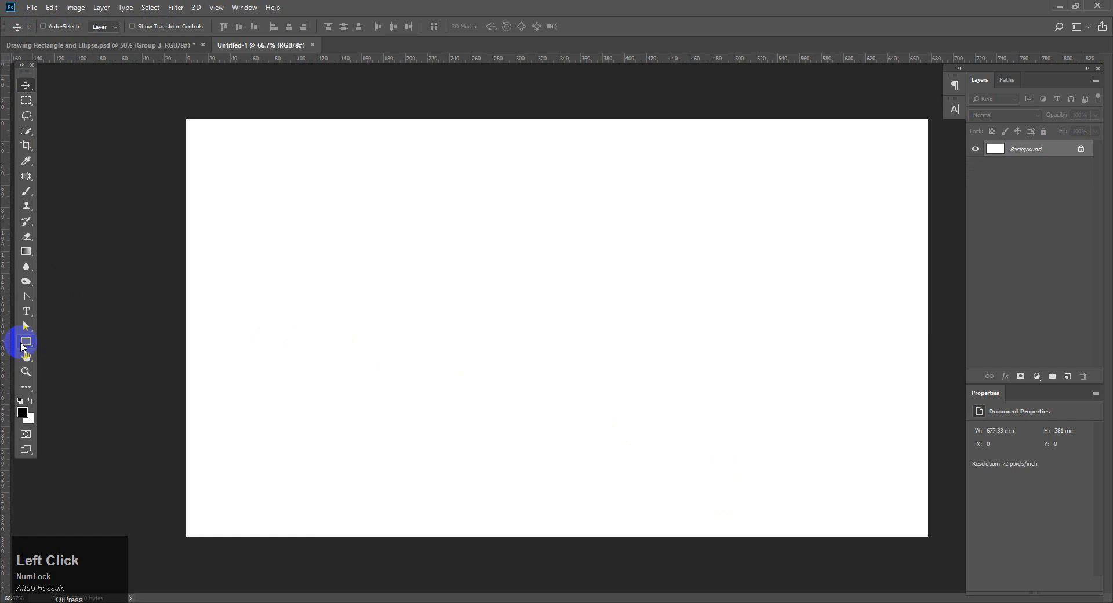
- Draw a black square of about 408 x 408 px with the Rectangle tool in the upper-left part of the canvas
click(22, 346)
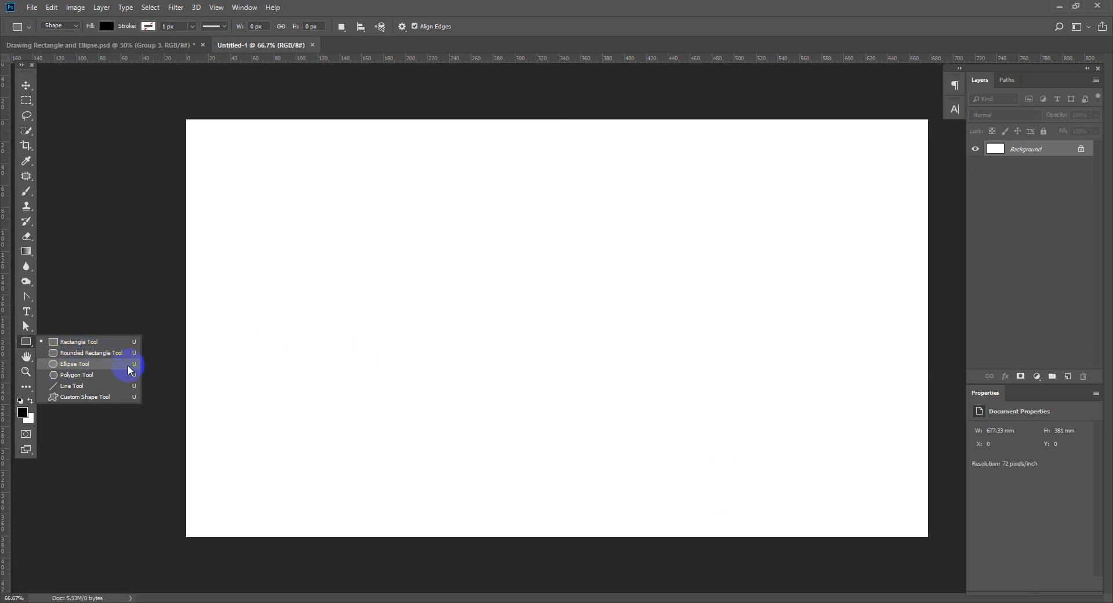
click(84, 343)
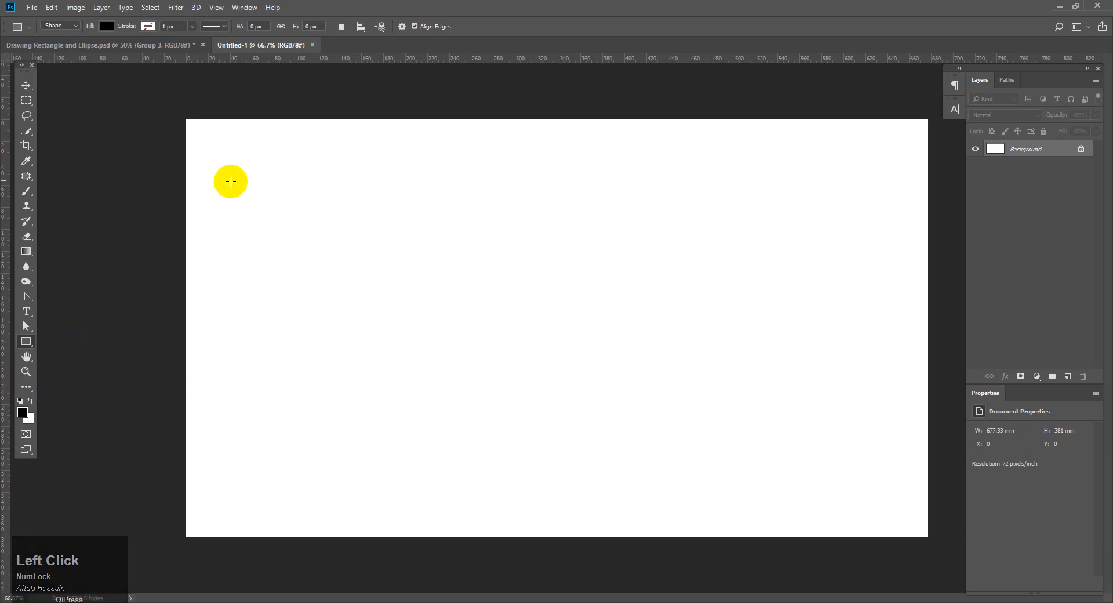
drag(227, 171, 450, 372)
key(space)
key(space)
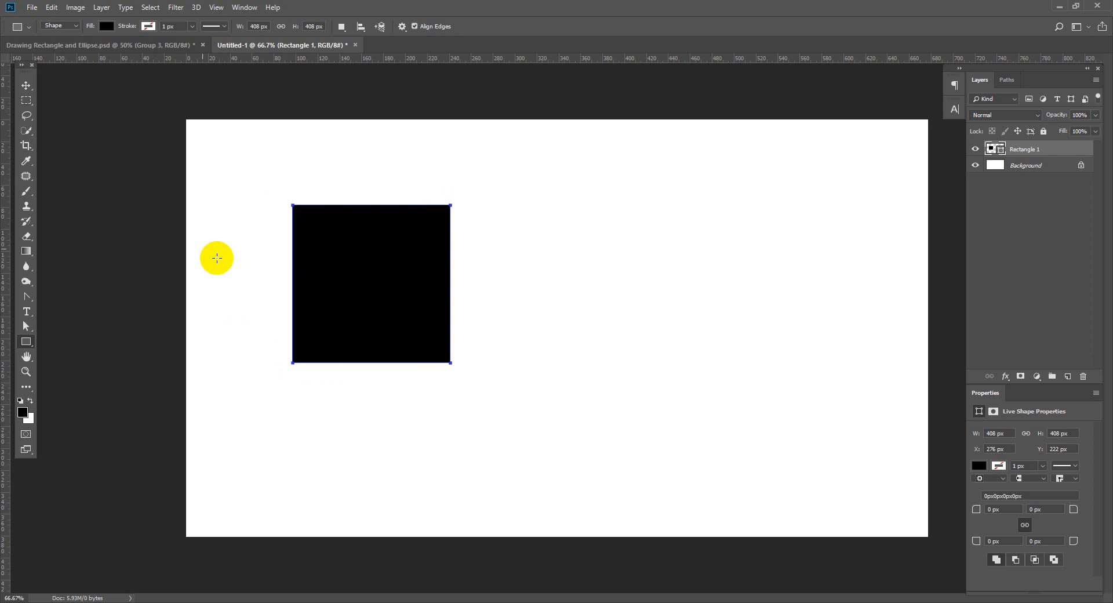
- Move the black square down toward the canvas's left edge, to about X 120 px, Y 280 px
right_click(26, 87)
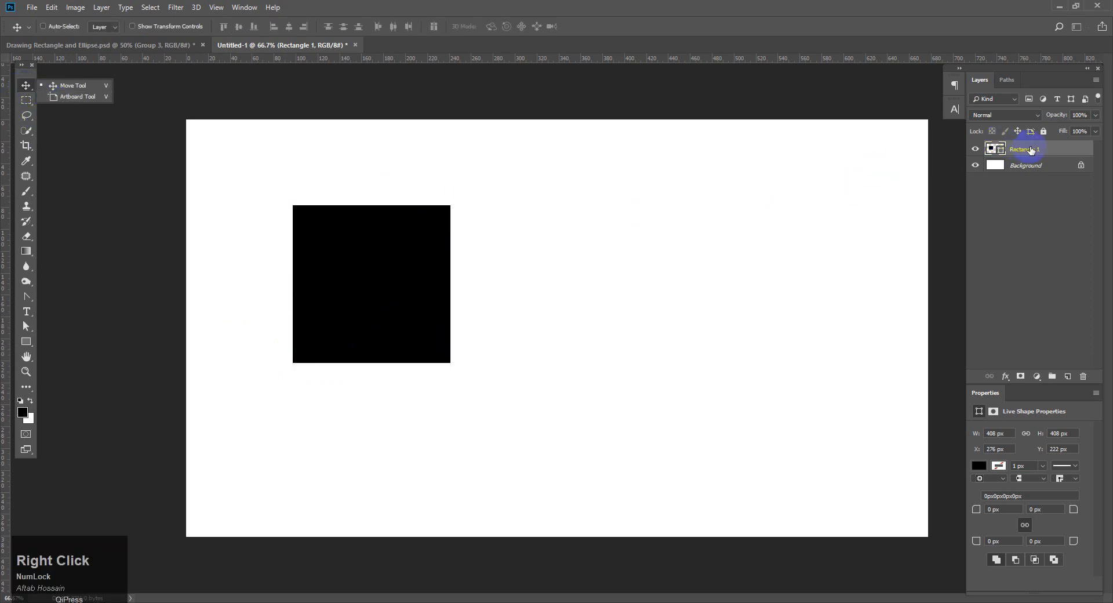
click(1031, 151)
drag(347, 264, 318, 319)
click(308, 318)
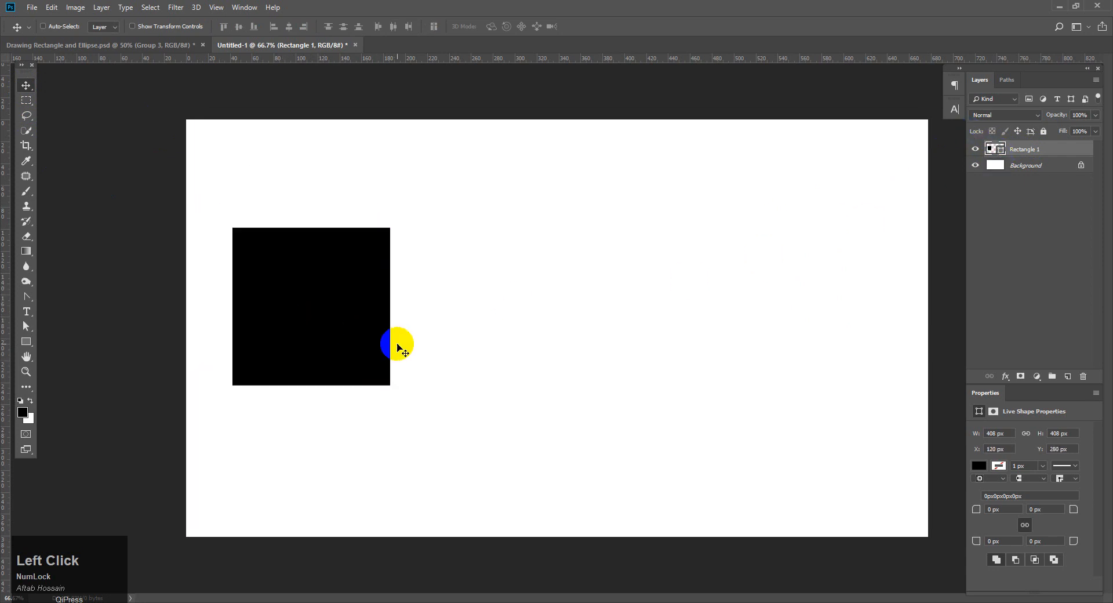
- Undock the Properties panel over the canvas, and reopen it after closing it
drag(1012, 396, 845, 263)
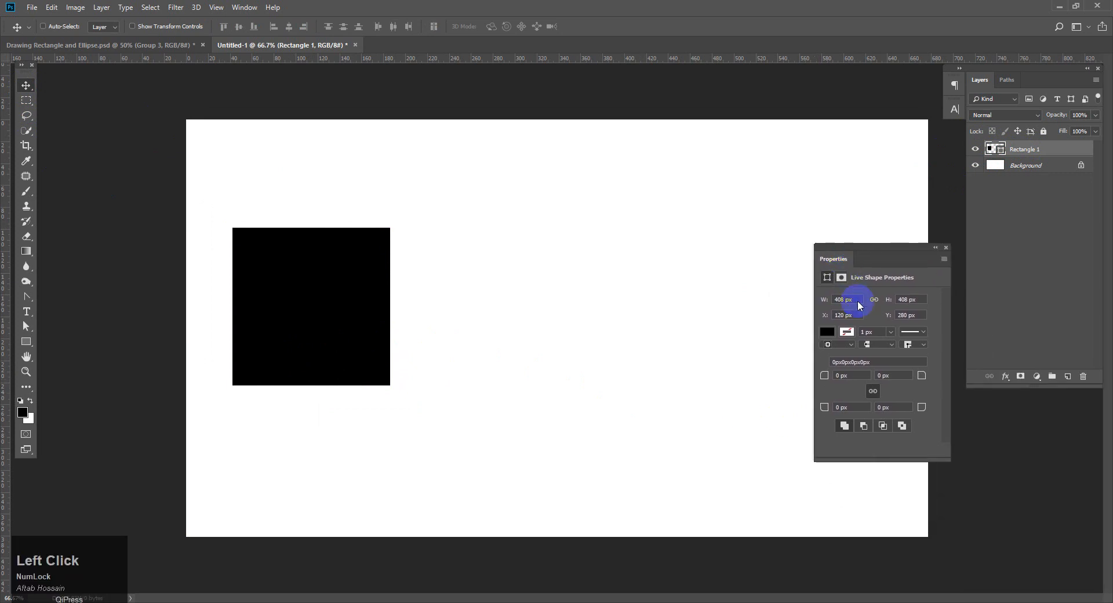
click(947, 248)
click(242, 13)
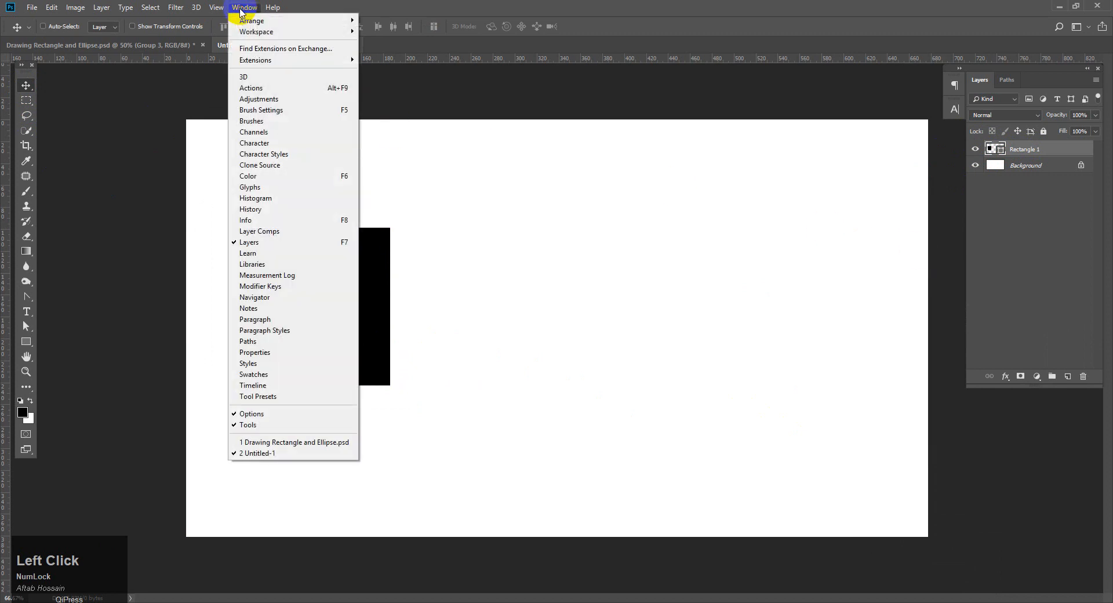
click(296, 353)
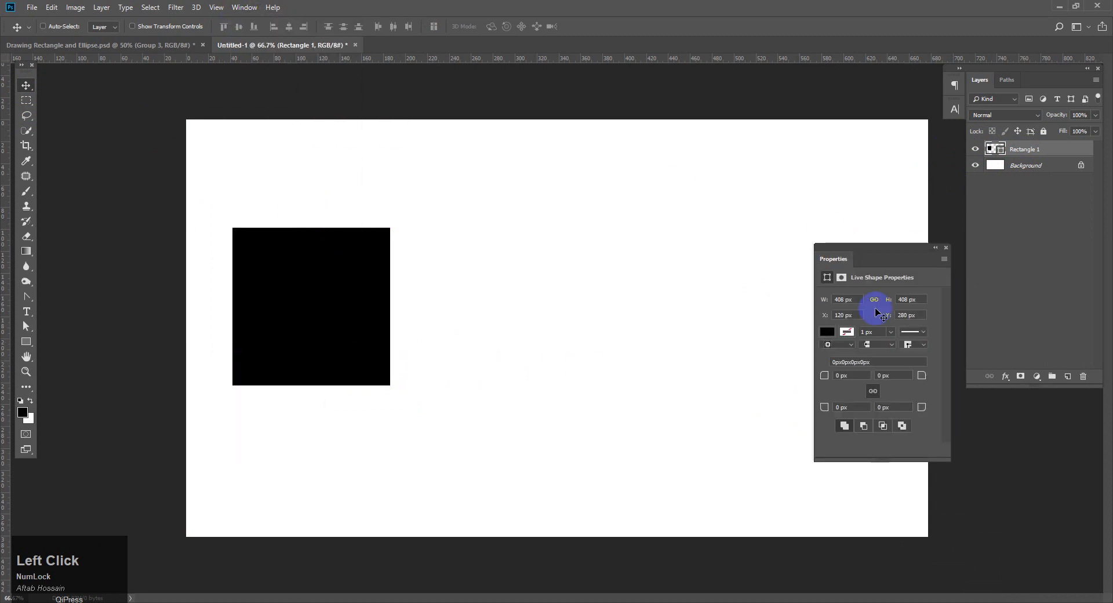
- Set the rectangle's width and height to 500 px each
click(23, 348)
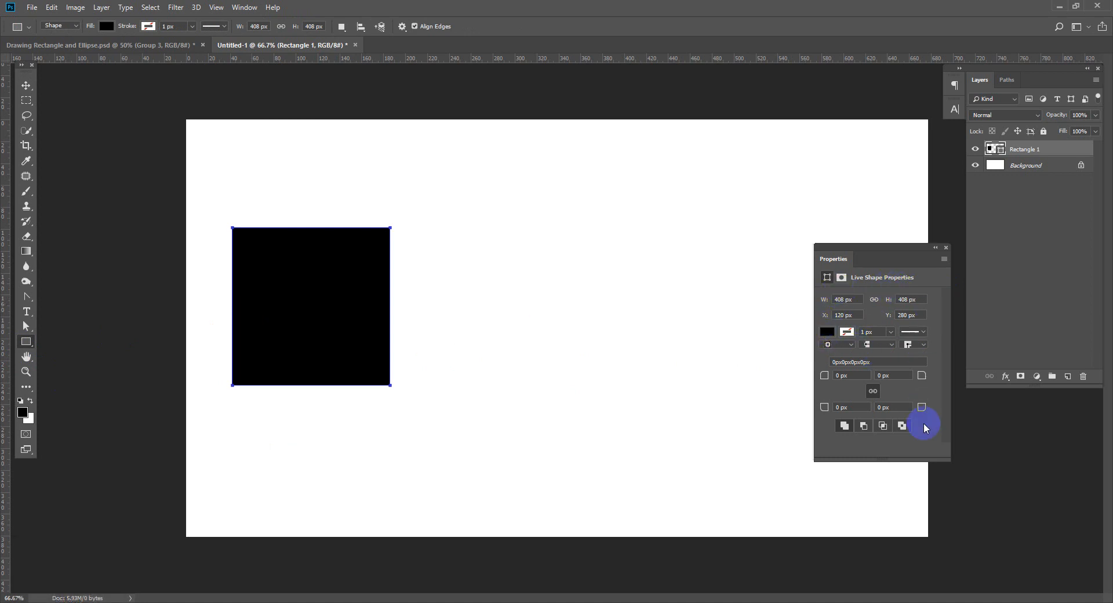
click(828, 334)
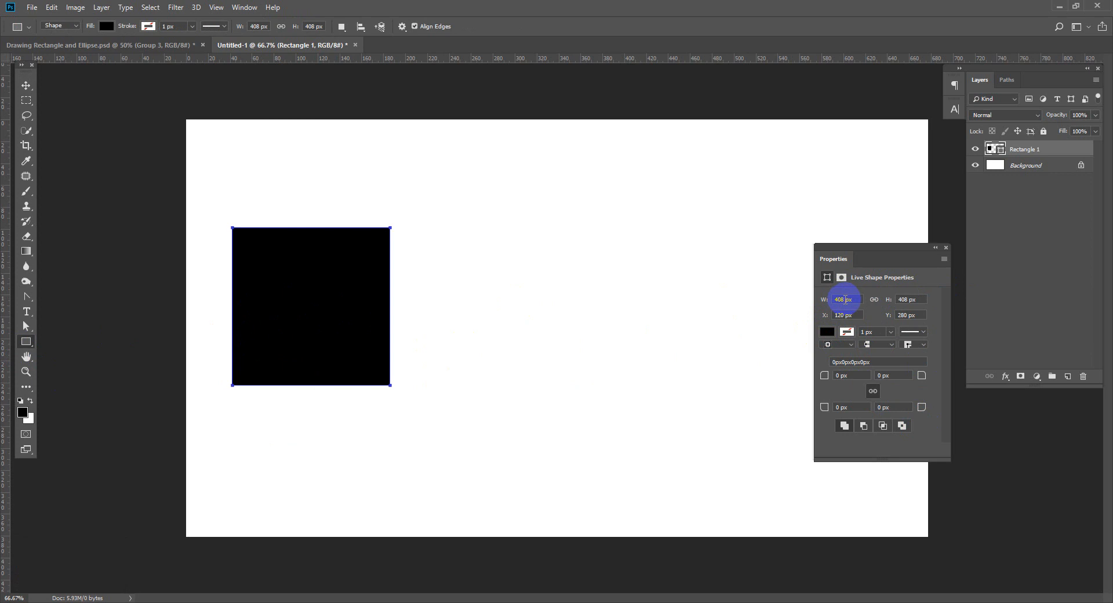
click(826, 299)
click(851, 299)
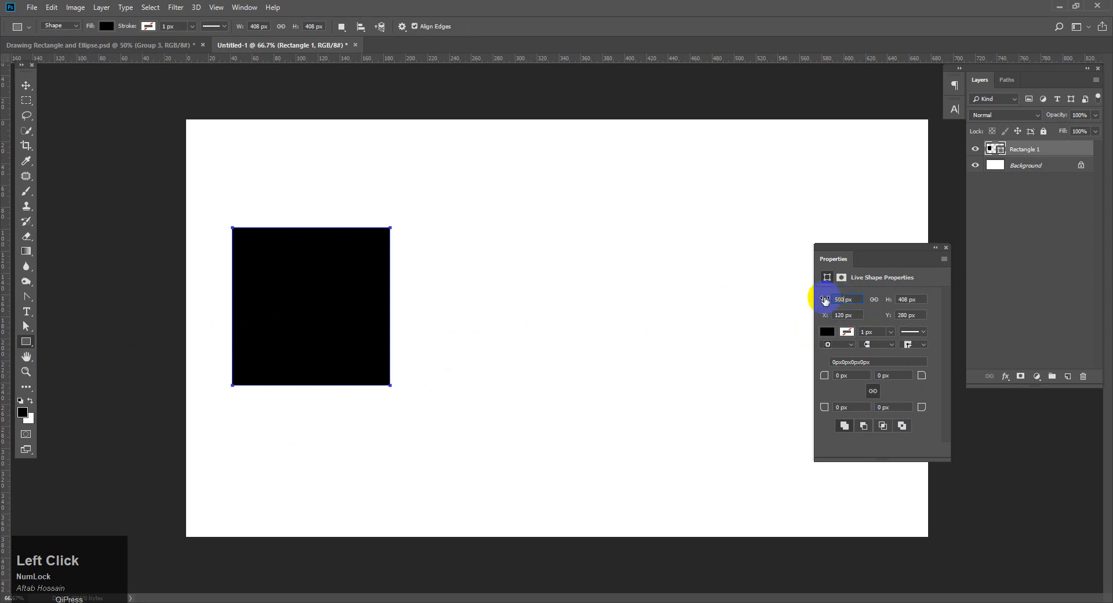
click(911, 300)
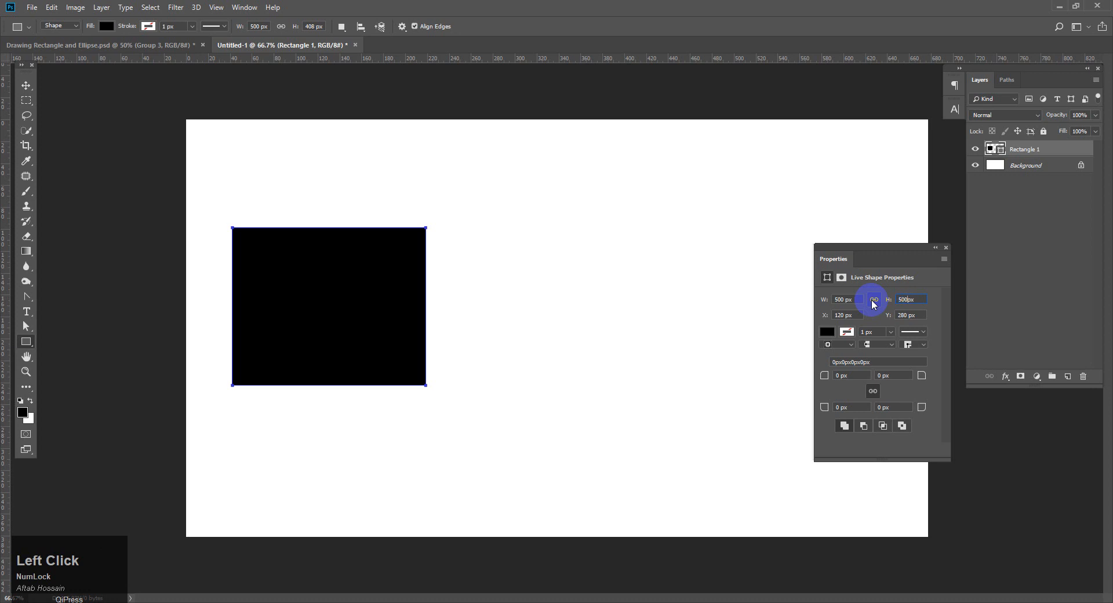
- Move the square toward the middle of the canvas, to about X 555 px, Y 290 px
click(26, 85)
drag(355, 264, 499, 288)
click(847, 332)
click(914, 300)
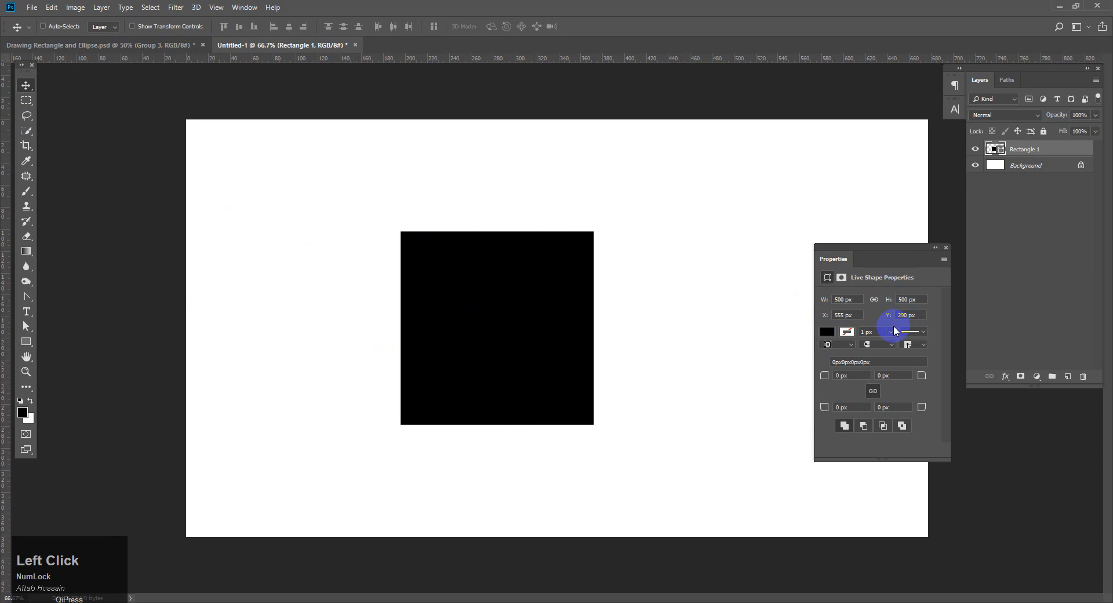
- Position the square at the canvas's top-left corner by setting X and Y to 0 px
click(845, 315)
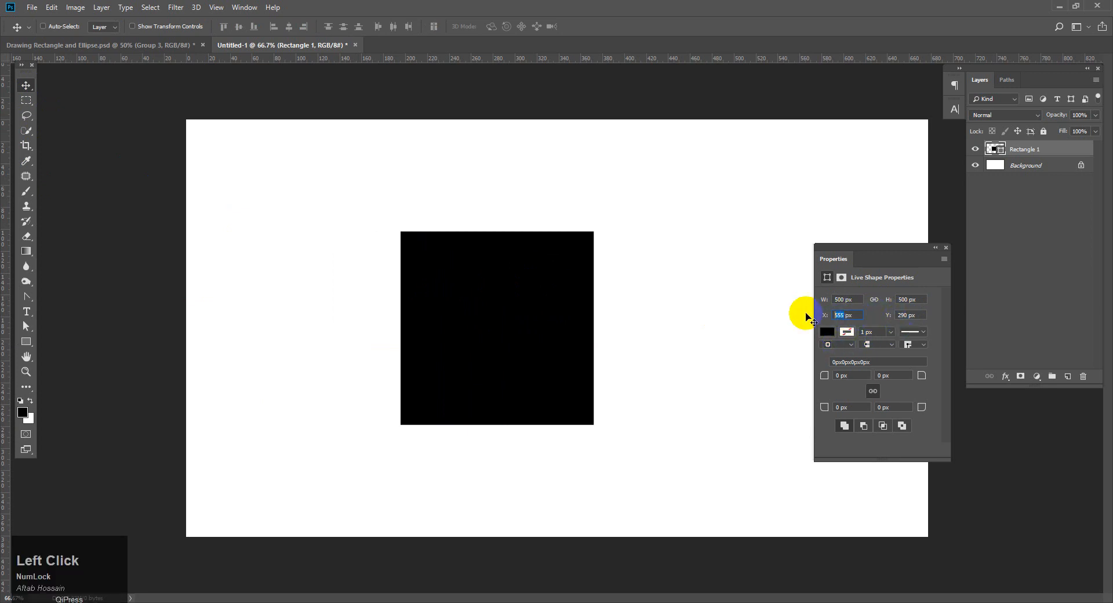
key(Return)
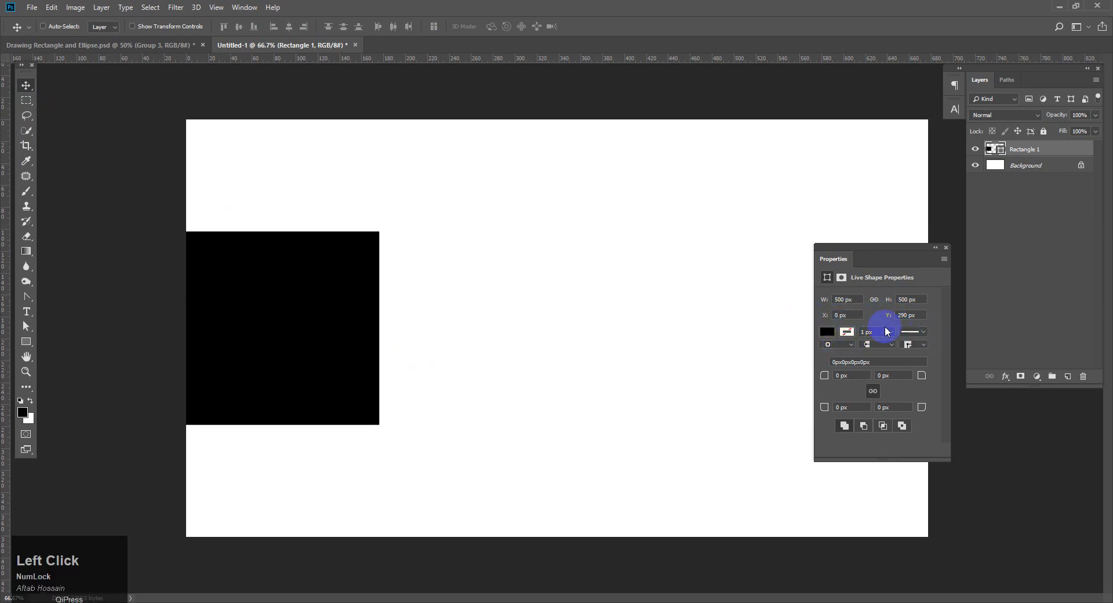
click(898, 315)
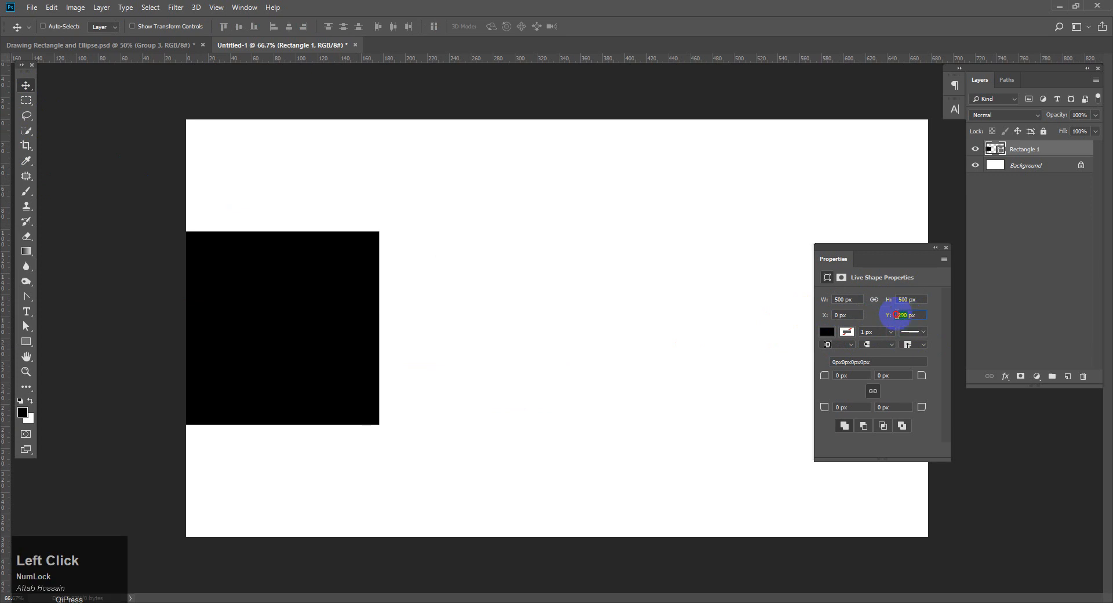
text(0)
click(872, 316)
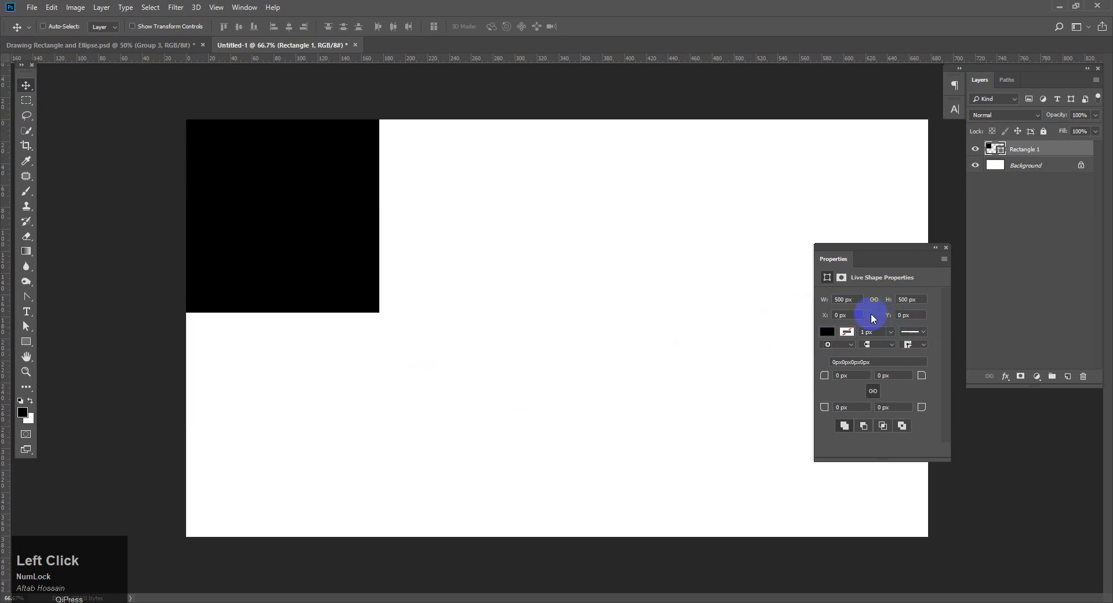
- Set the square's X position to 290 px
click(840, 315)
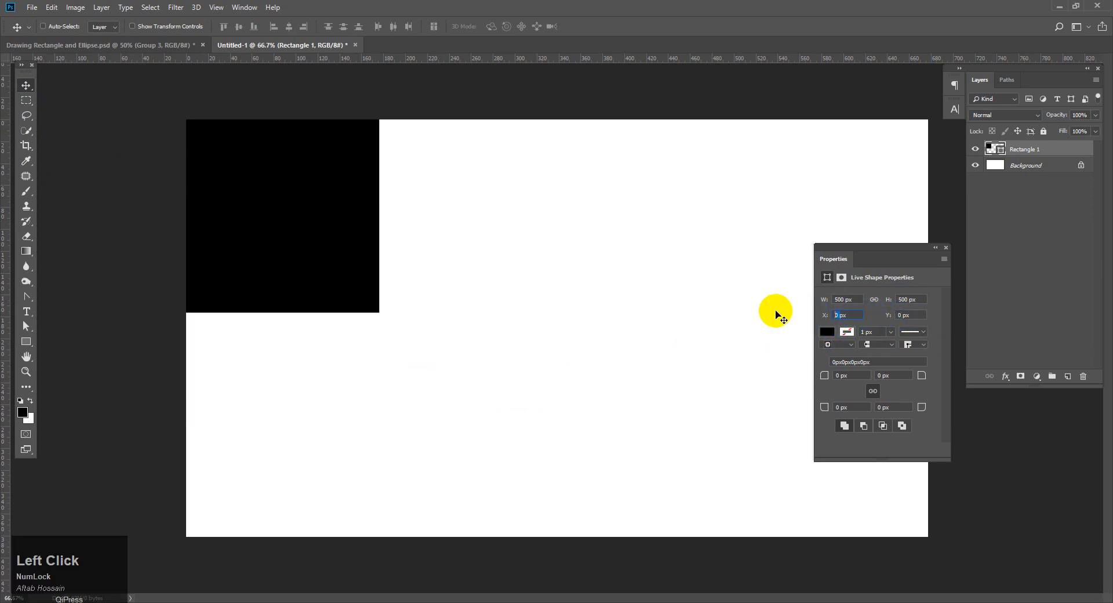
text(290)
key(Return)
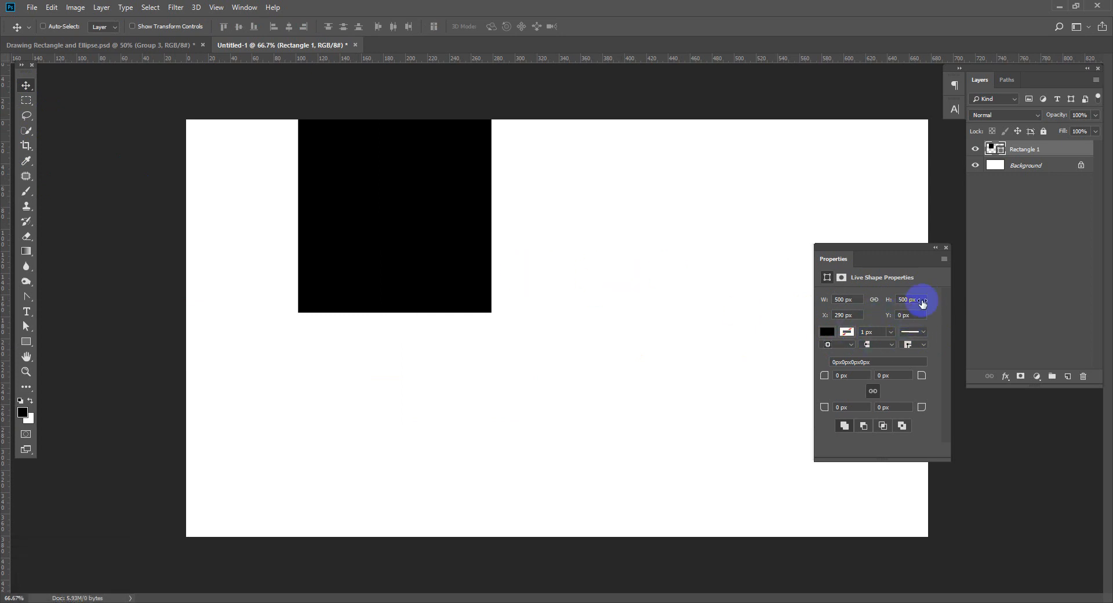
- Move the square into the canvas's top-right corner, at X 1420 px, Y 0 px
drag(425, 229, 794, 214)
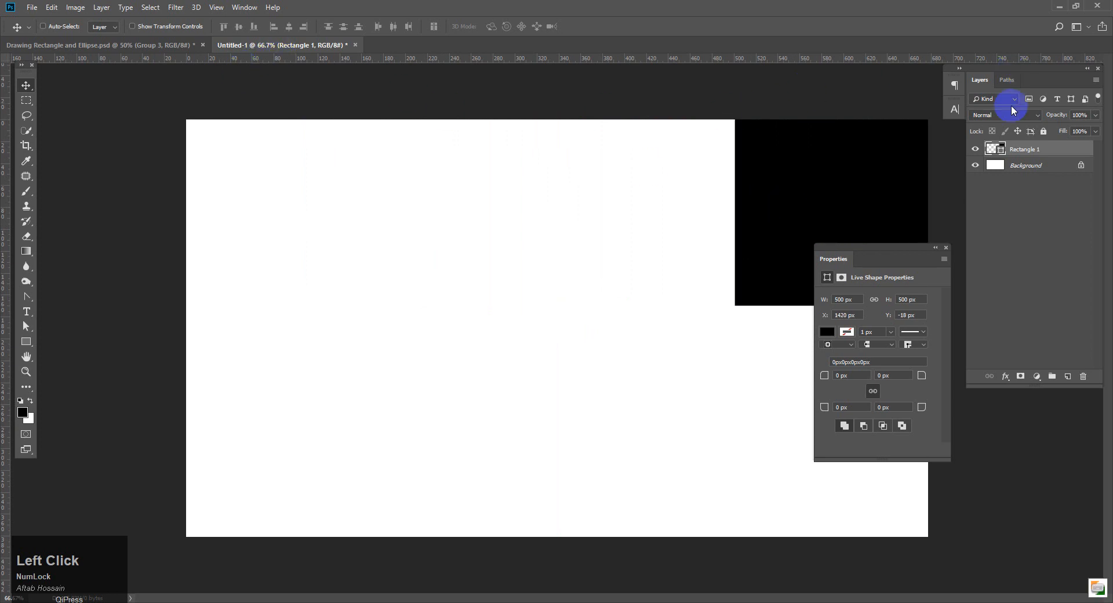
drag(829, 159, 840, 165)
click(847, 299)
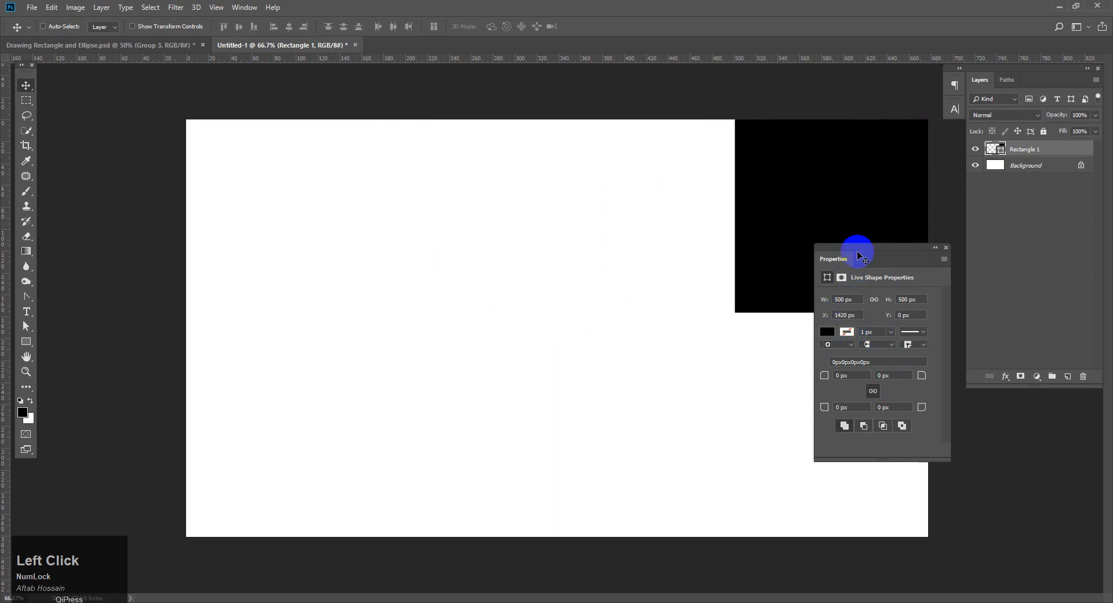
drag(850, 217, 850, 219)
click(842, 302)
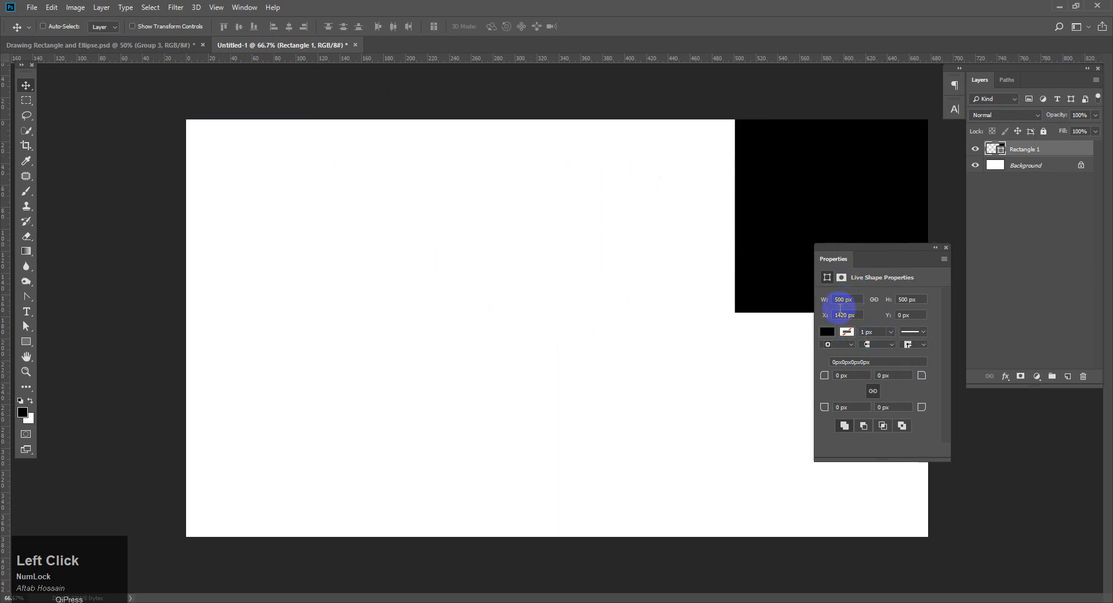
click(847, 160)
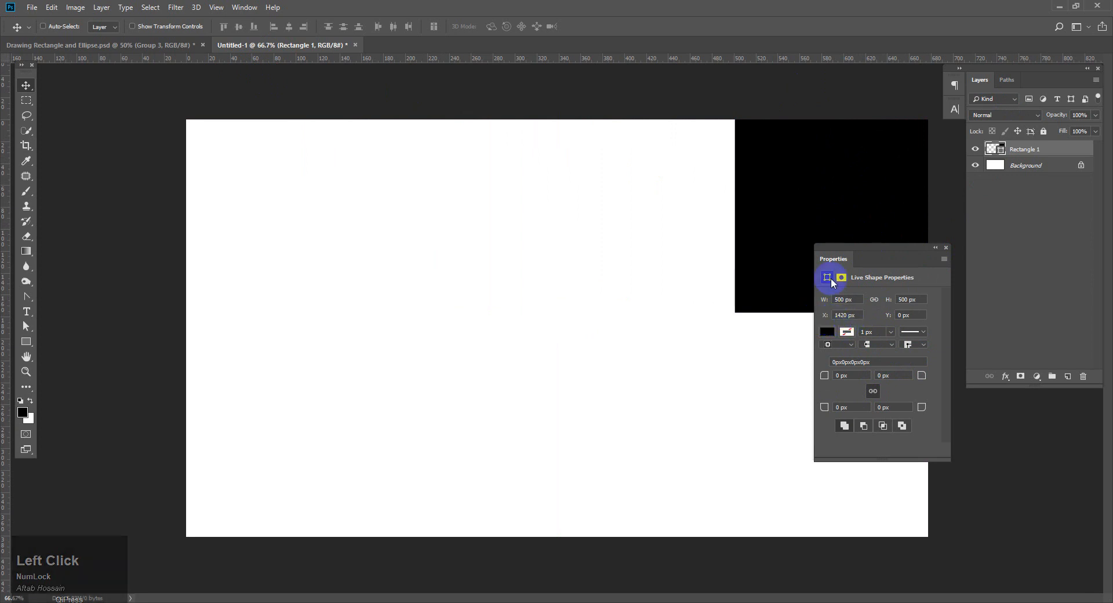
- Shift the Properties panel away from the square and move the square to about X 308 px, Y 171 px
drag(845, 253, 901, 295)
click(909, 418)
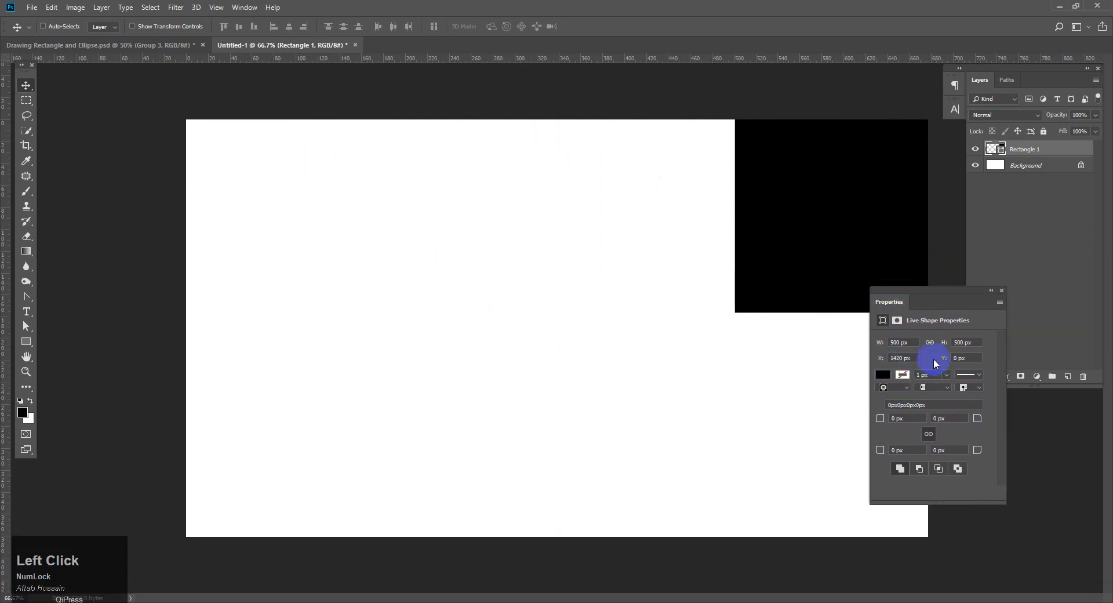
right_click(805, 218)
click(811, 219)
drag(818, 214, 388, 280)
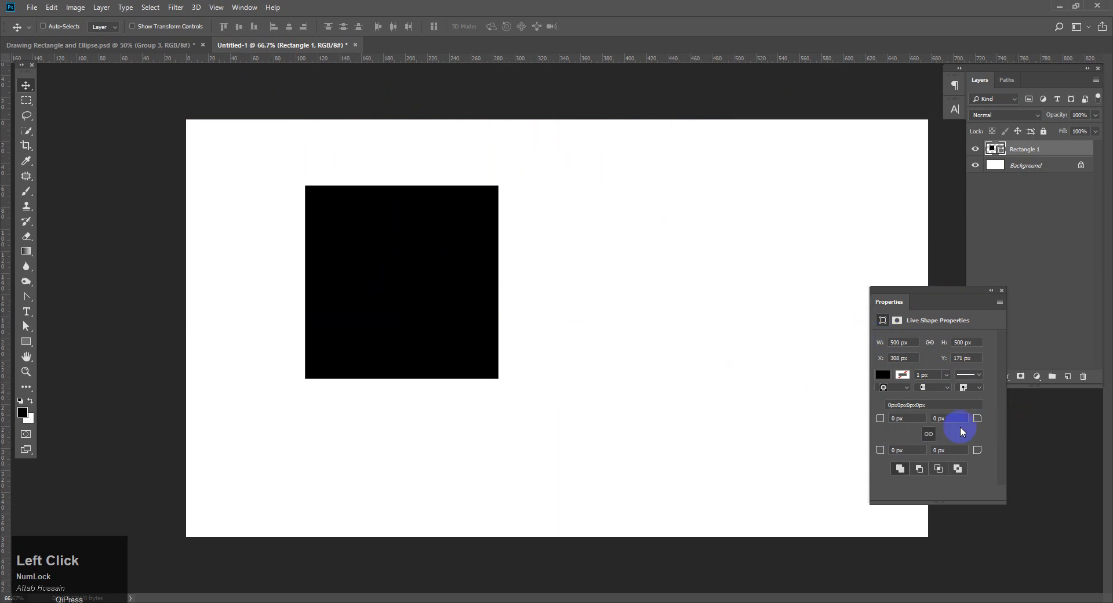
- Set the square's stroke alignment to center
click(881, 386)
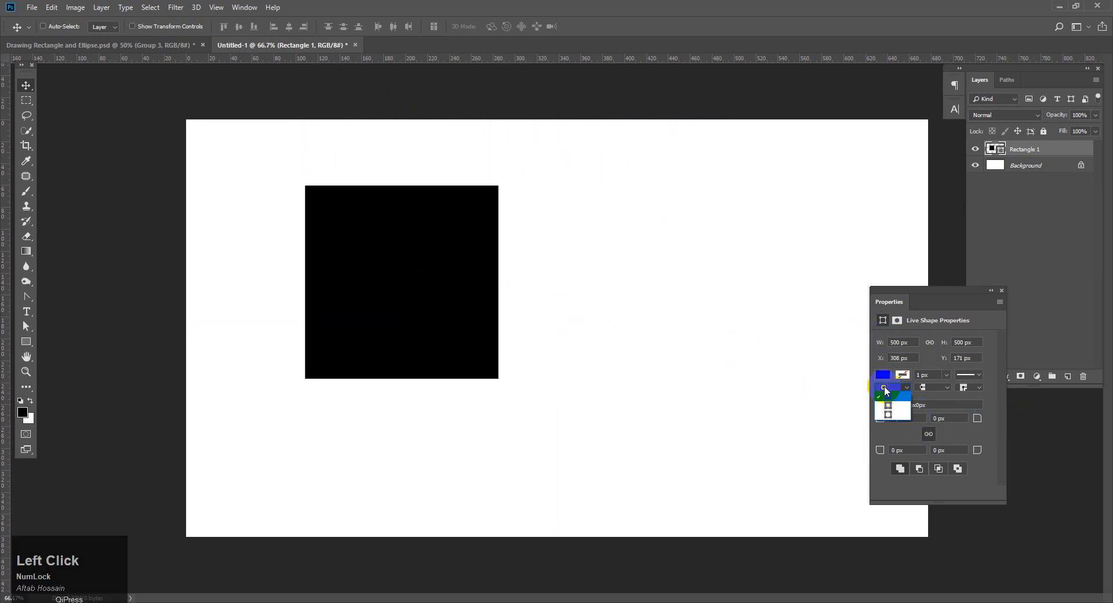
click(890, 406)
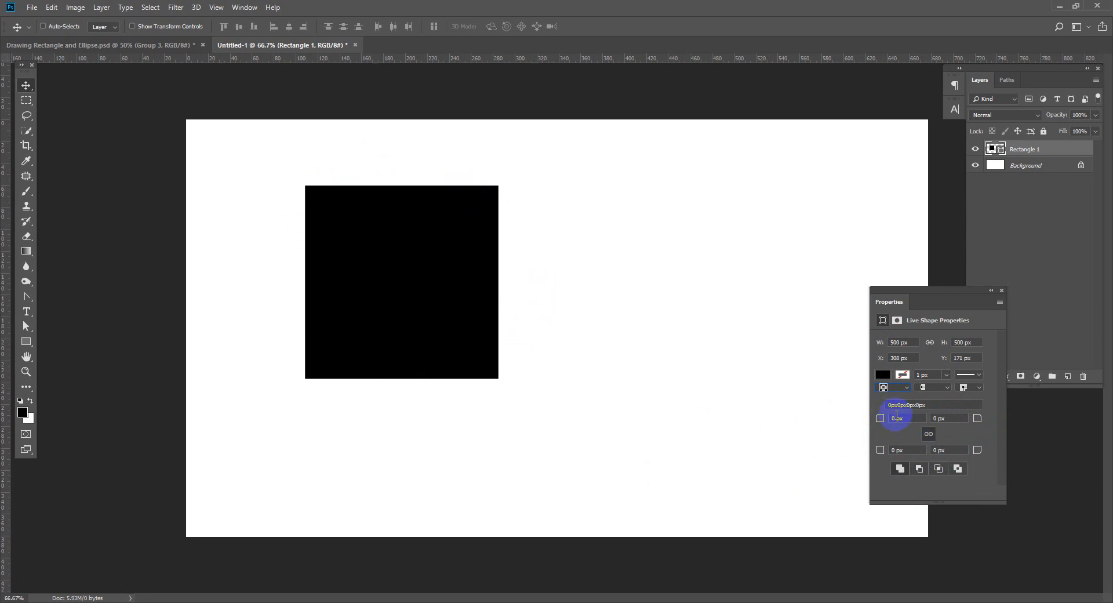
- Try a 30 px radius on all four linked corners of the square, and undo the rounding
click(882, 418)
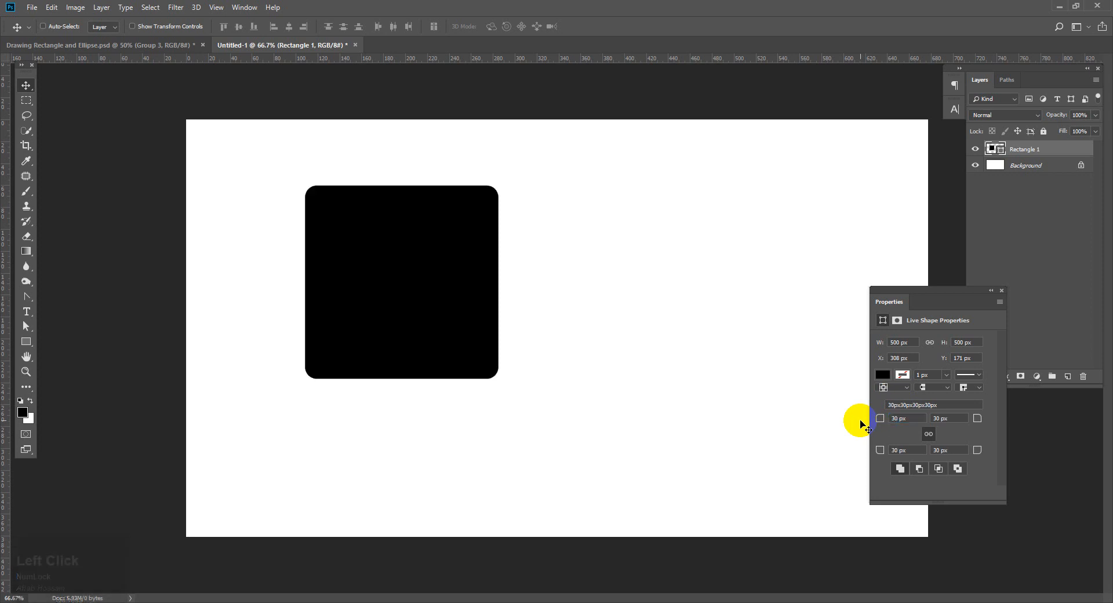
click(923, 438)
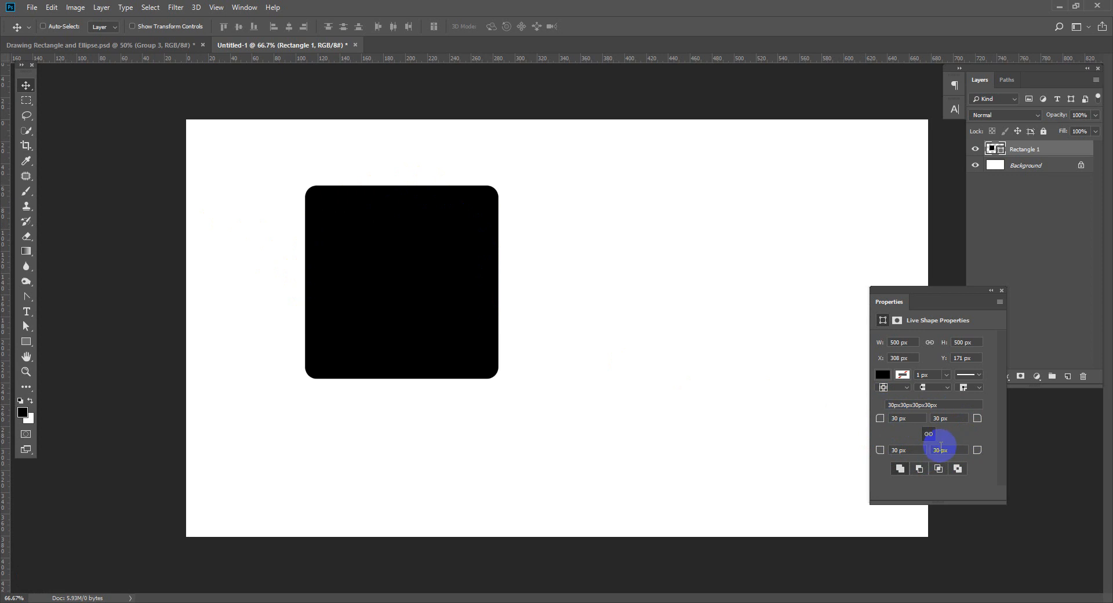
key(ctrl+alt+z)
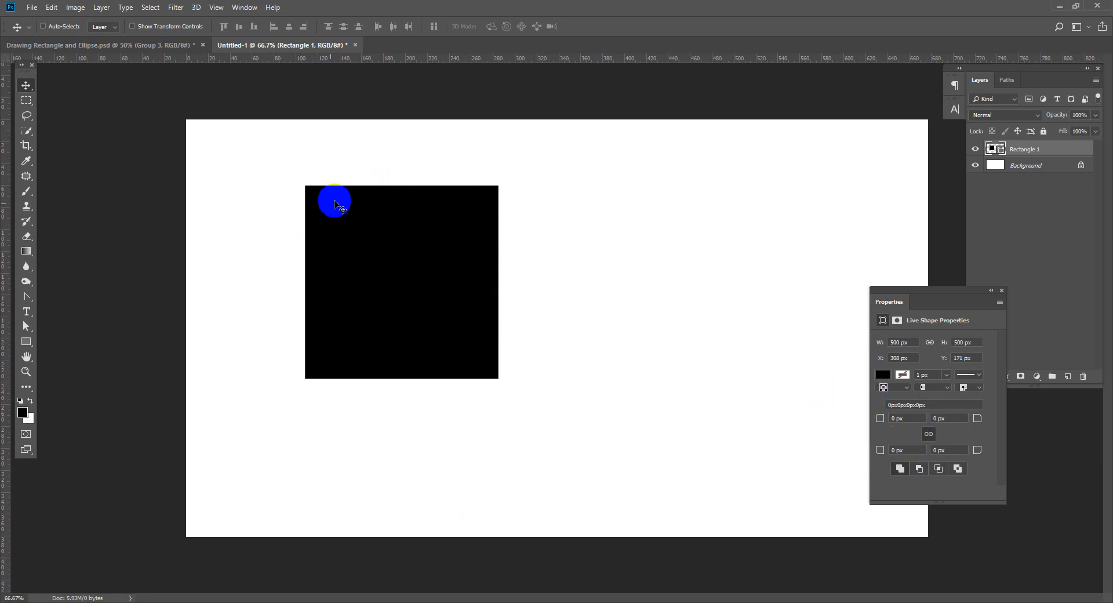
- Unlink the square's corner radii and set the top-left corner to 70 px and the bottom-right corner to 150 px
click(896, 418)
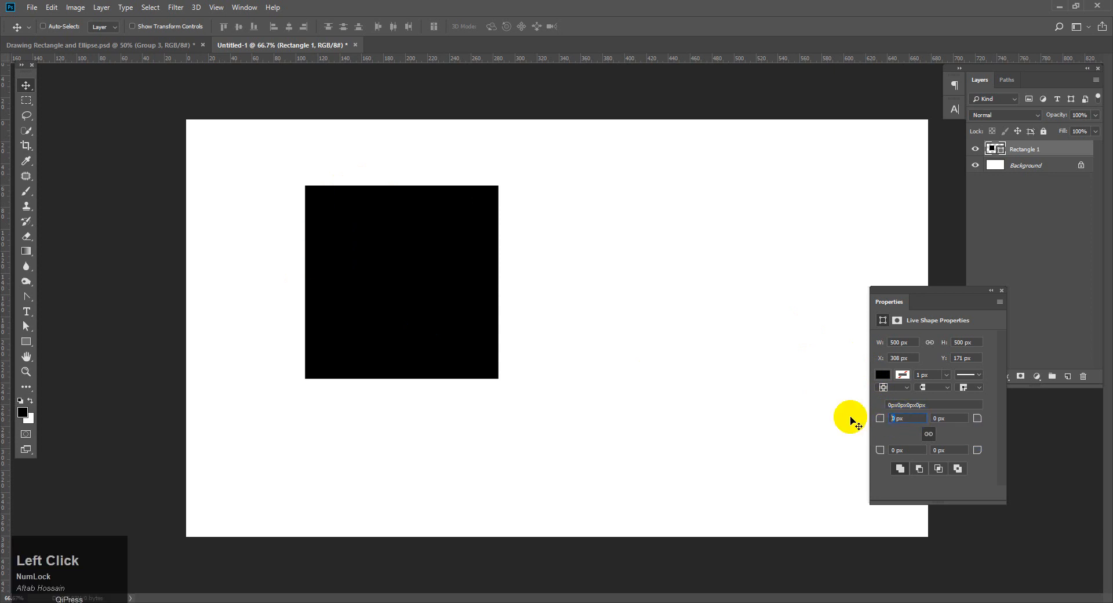
click(930, 437)
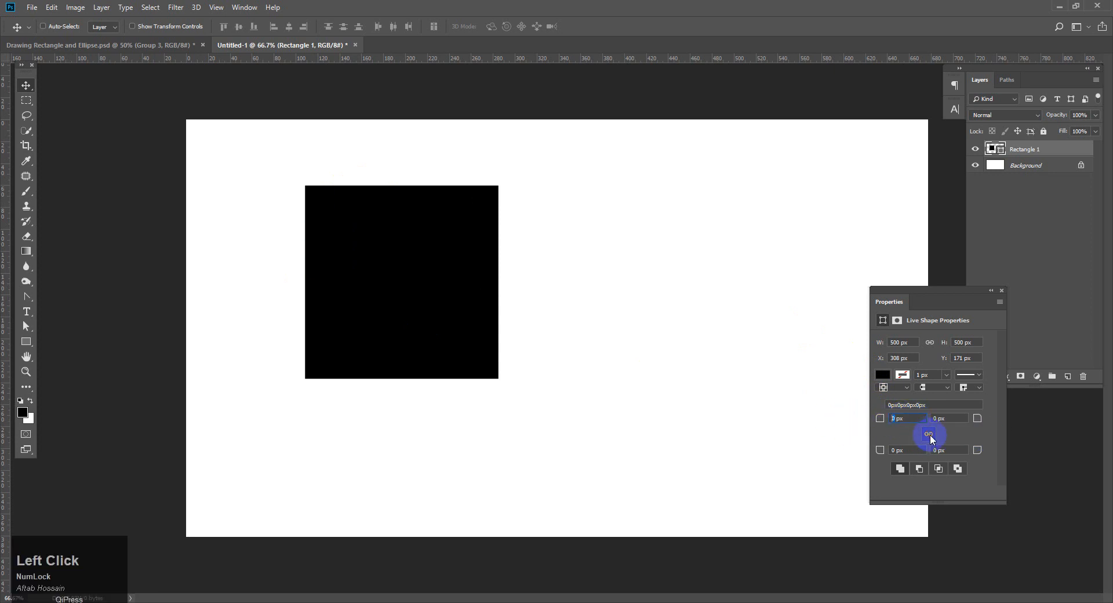
text(7)
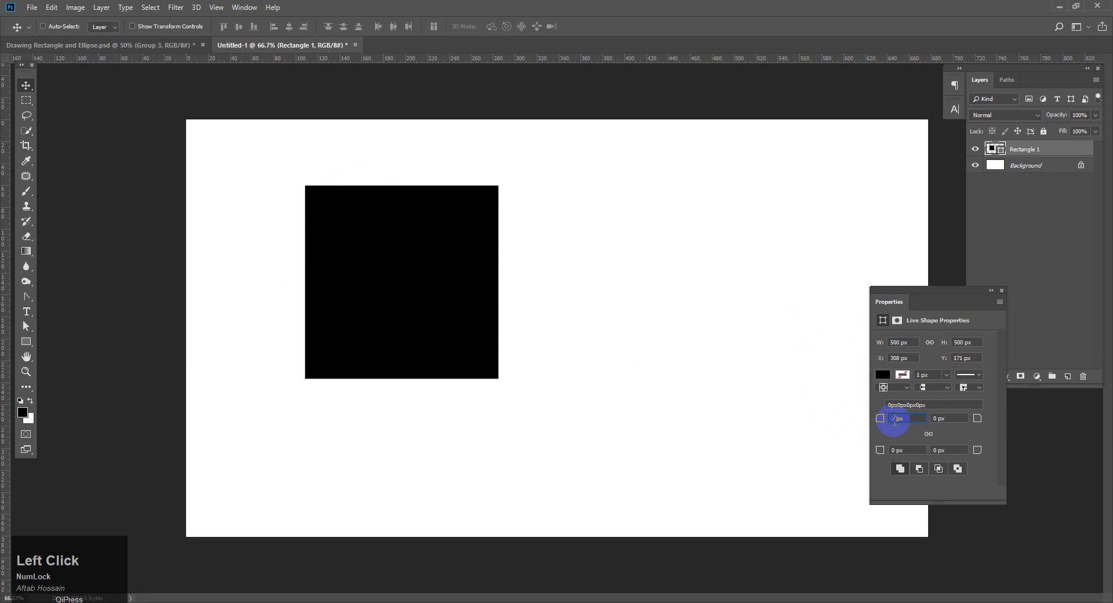
text(0)
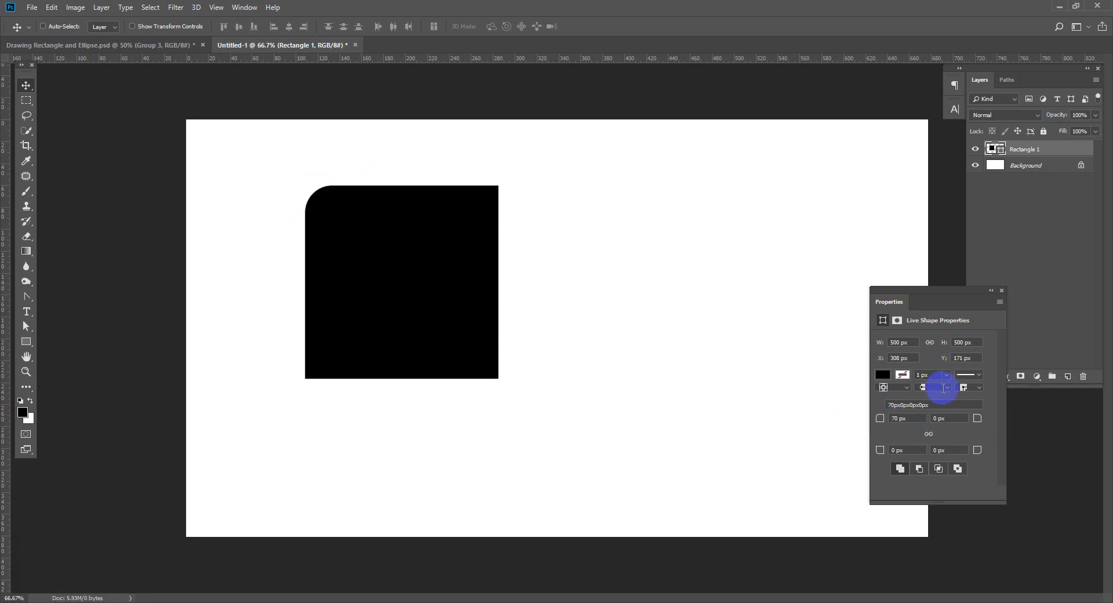
click(936, 450)
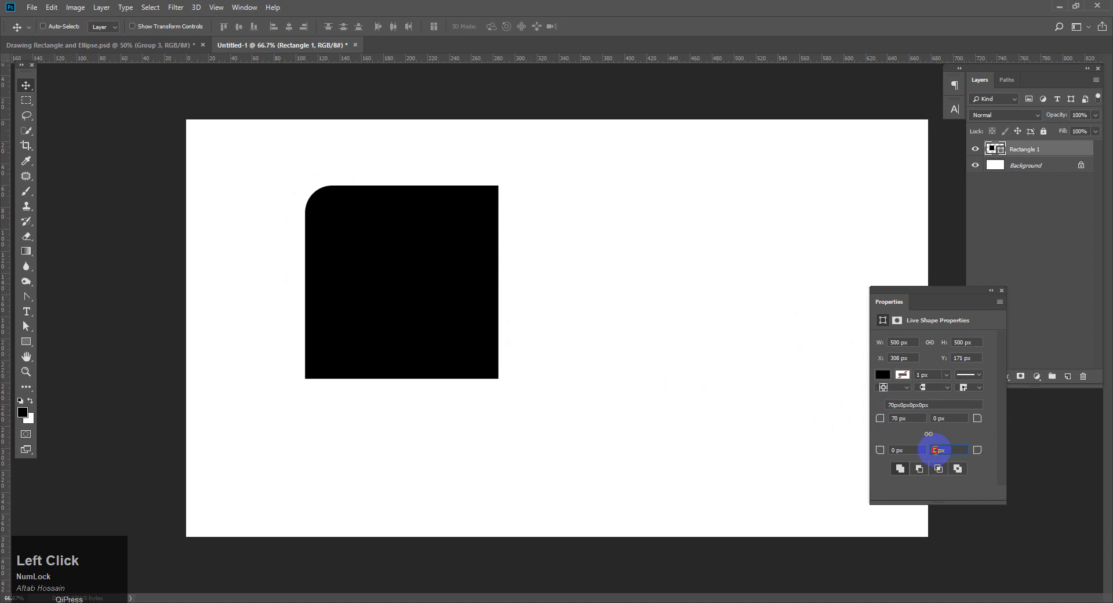
click(903, 443)
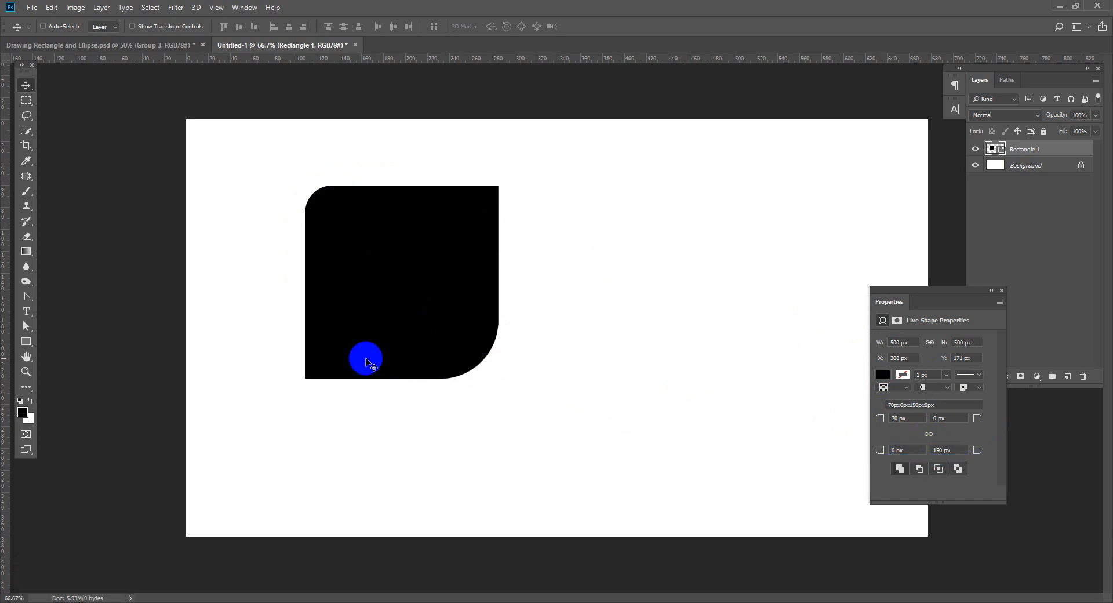
- Move the partly rounded square to about X 122 px, Y 263 px
right_click(451, 284)
click(451, 284)
drag(449, 283, 355, 295)
right_click(374, 330)
click(390, 335)
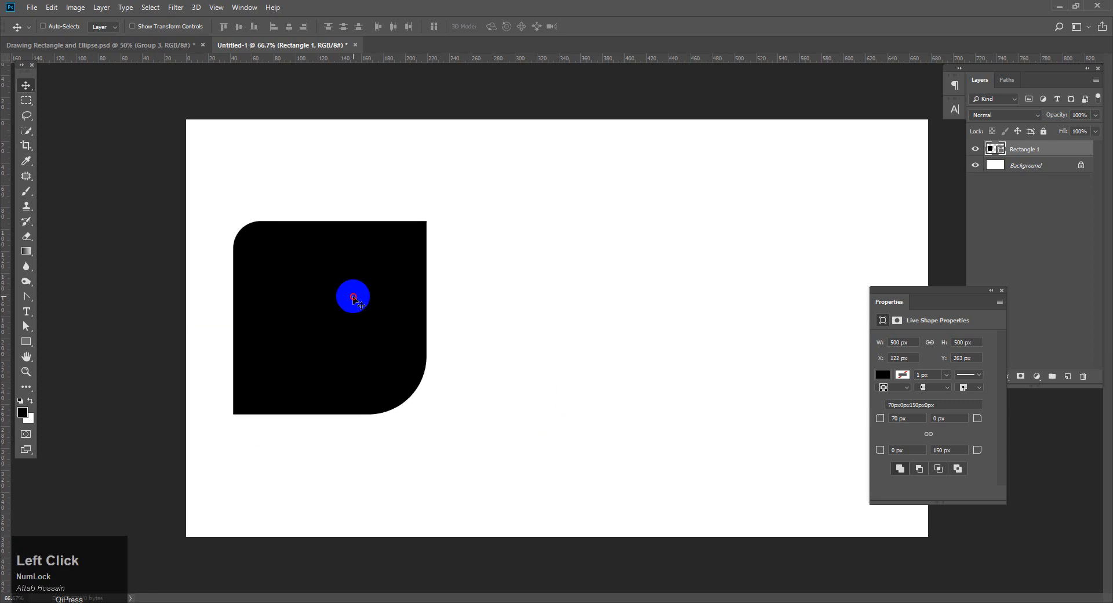
- Draw an ellipse about 438 x 555 px to the right of the square while the square's path is still selected
right_click(26, 342)
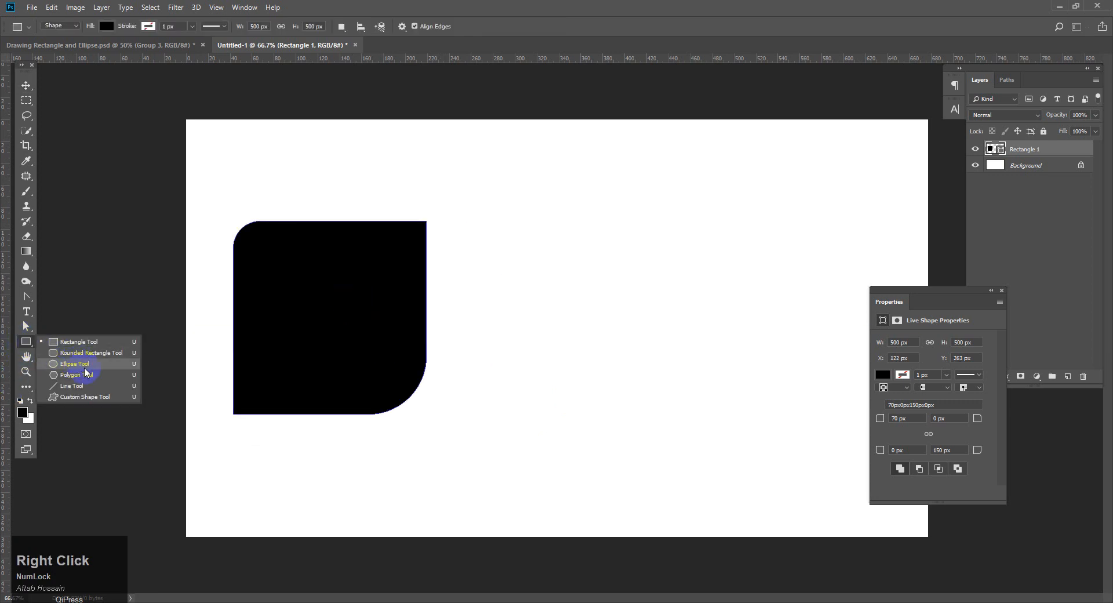
click(84, 368)
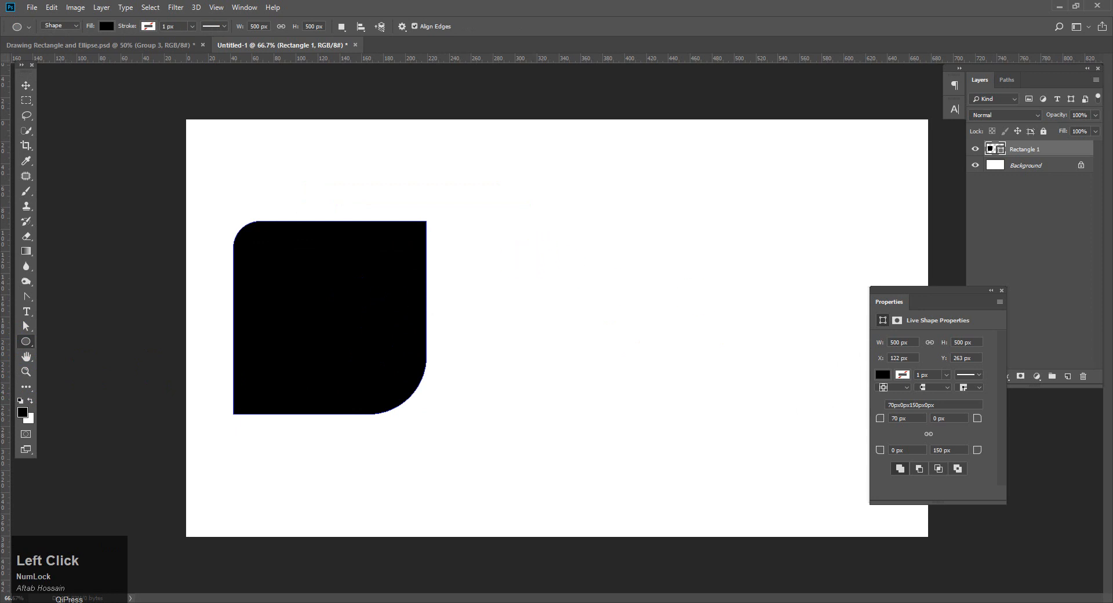
right_click(27, 344)
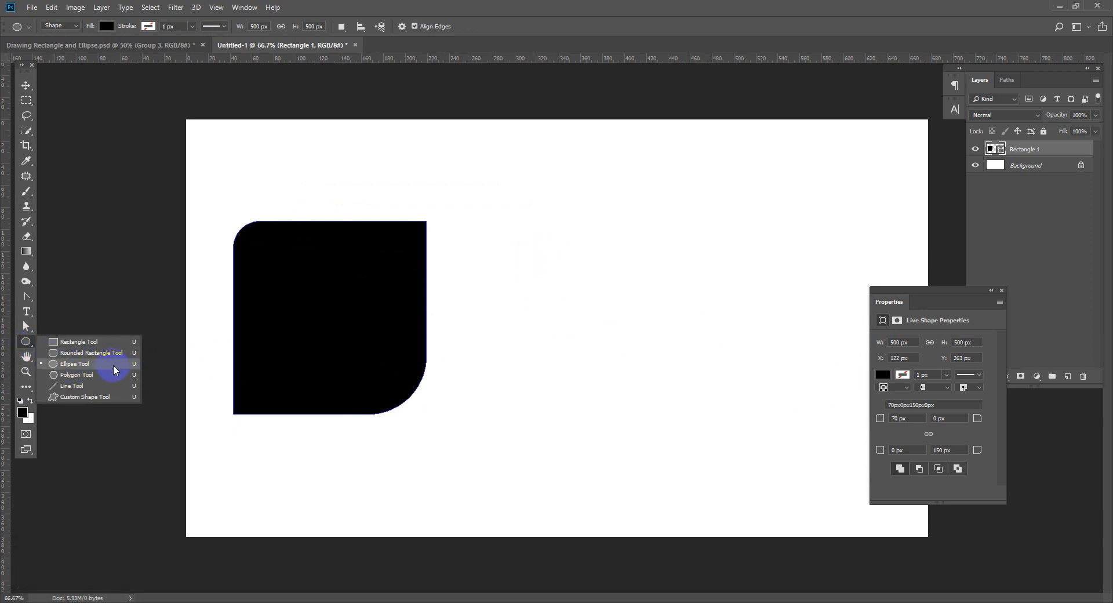
key(Num_Lock)
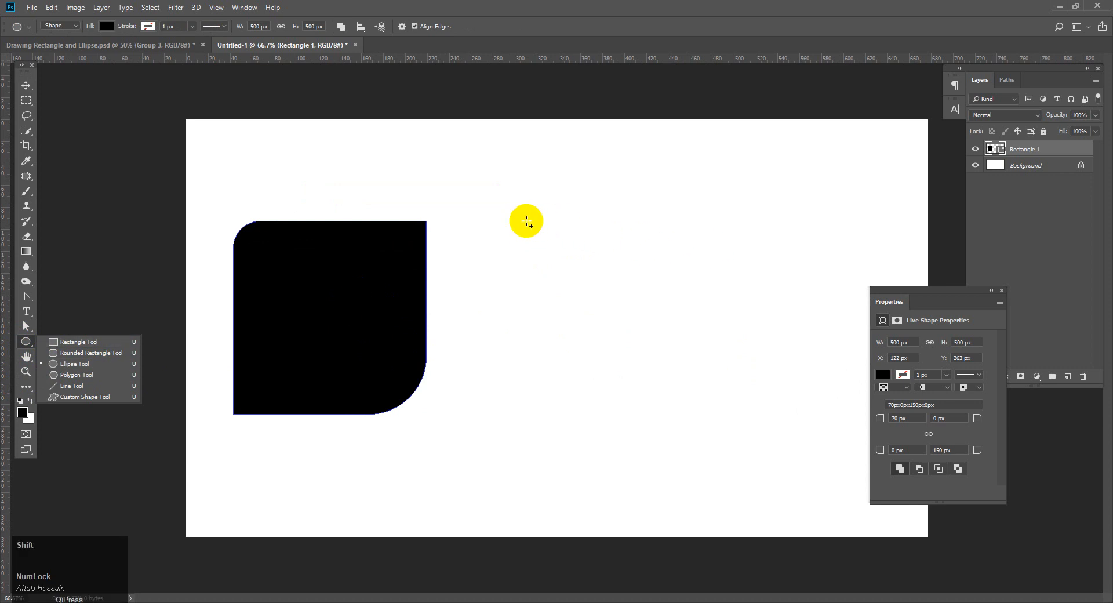
drag(524, 214, 692, 428)
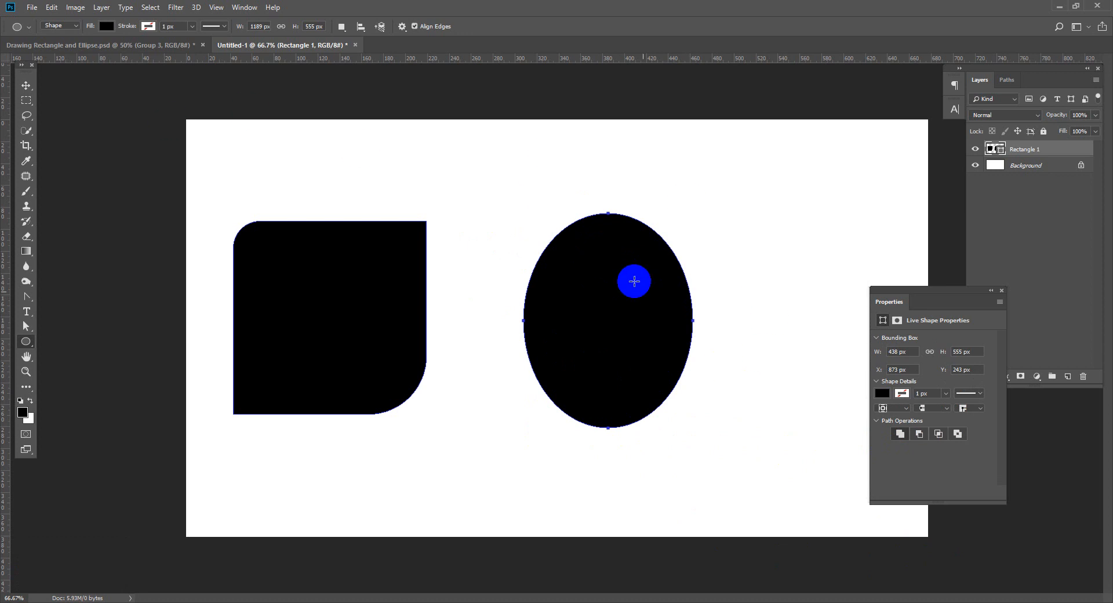
- Try a circle about 263 px across inside the square, and undo it
drag(718, 182, 375, 369)
key(space)
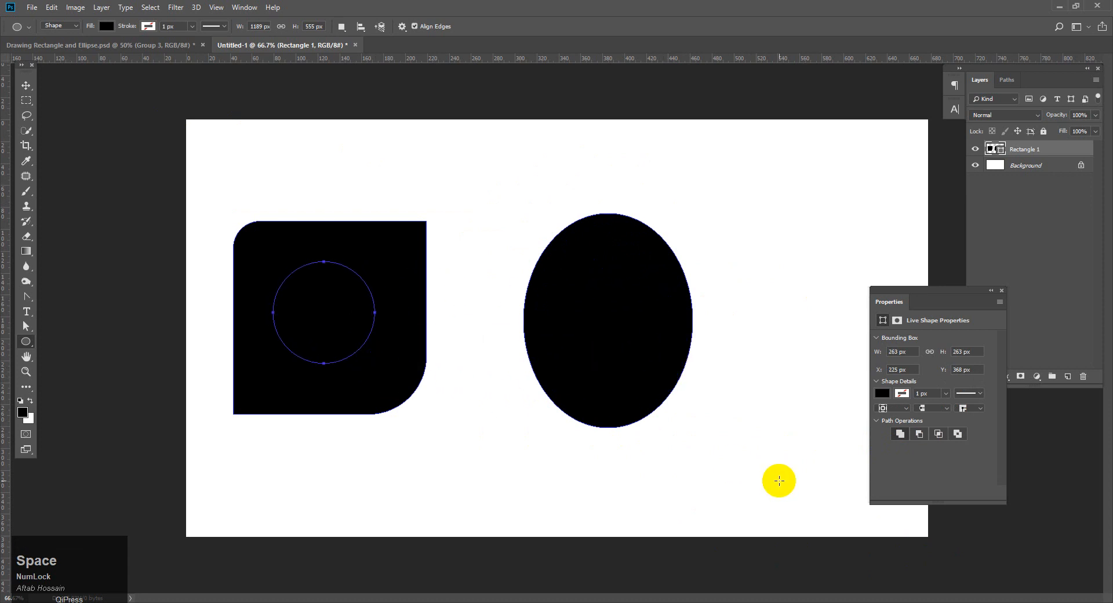
ctrl+click(534, 279)
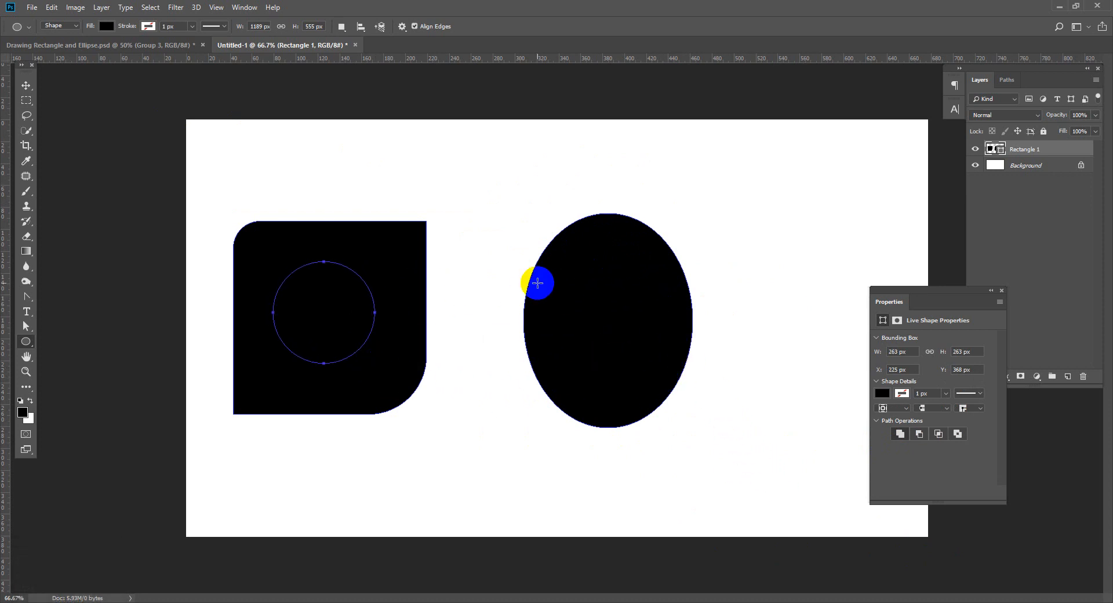
key(ctrl+z)
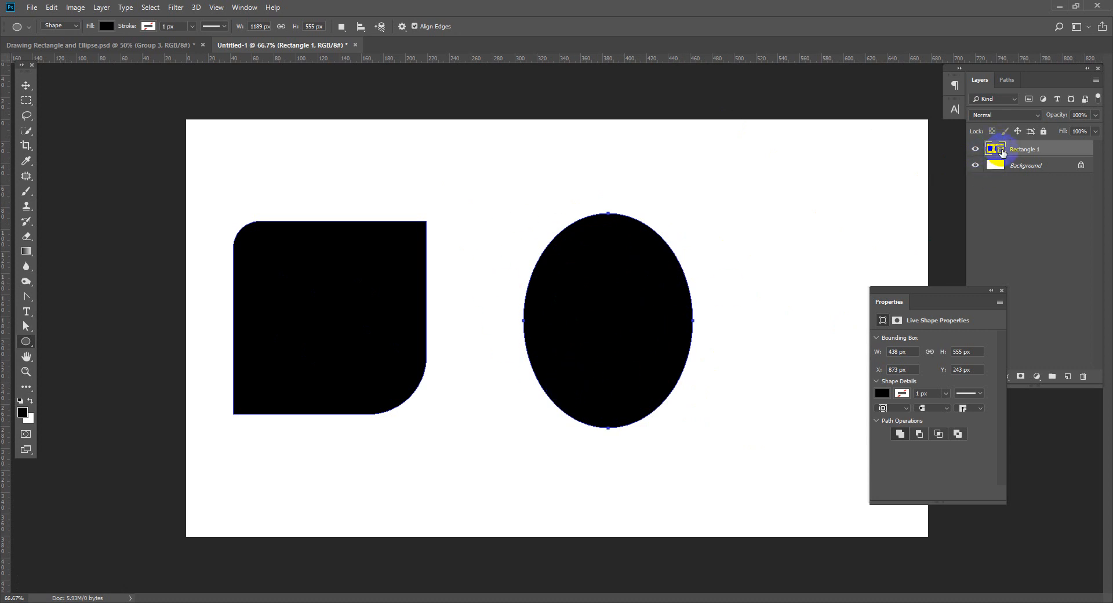
- Try moving the square and ellipse together on their shared layer, and undo the move and the ellipse
click(26, 86)
drag(350, 364, 384, 365)
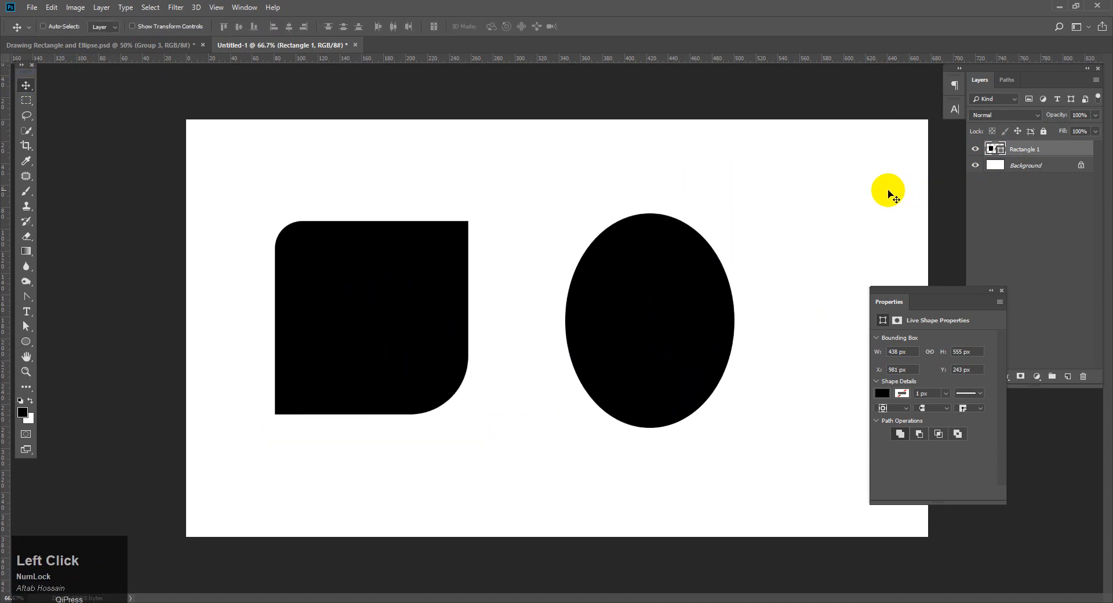
key(ctrl+alt+z)
key(ctrl+alt+z)
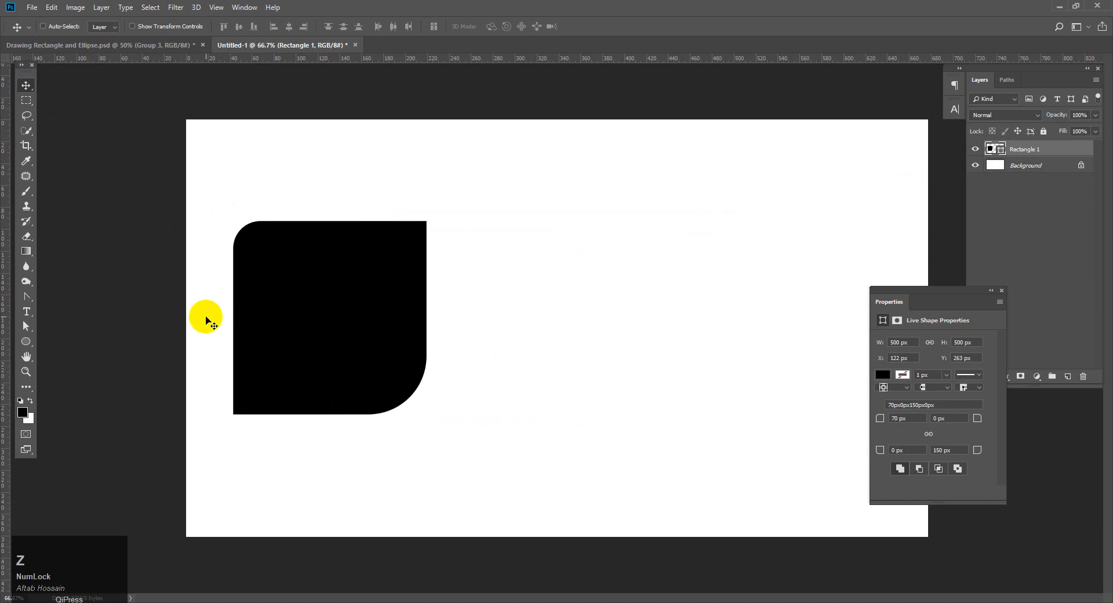
- Deselect the square's path and draw a circle about 465 px across to its right on a separate layer
click(27, 341)
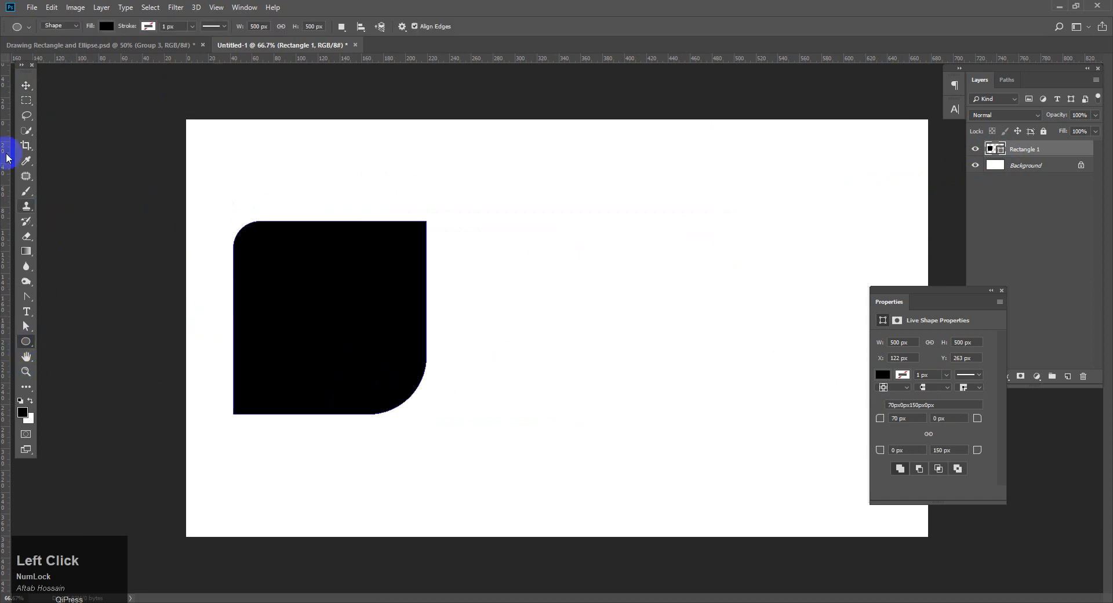
click(26, 327)
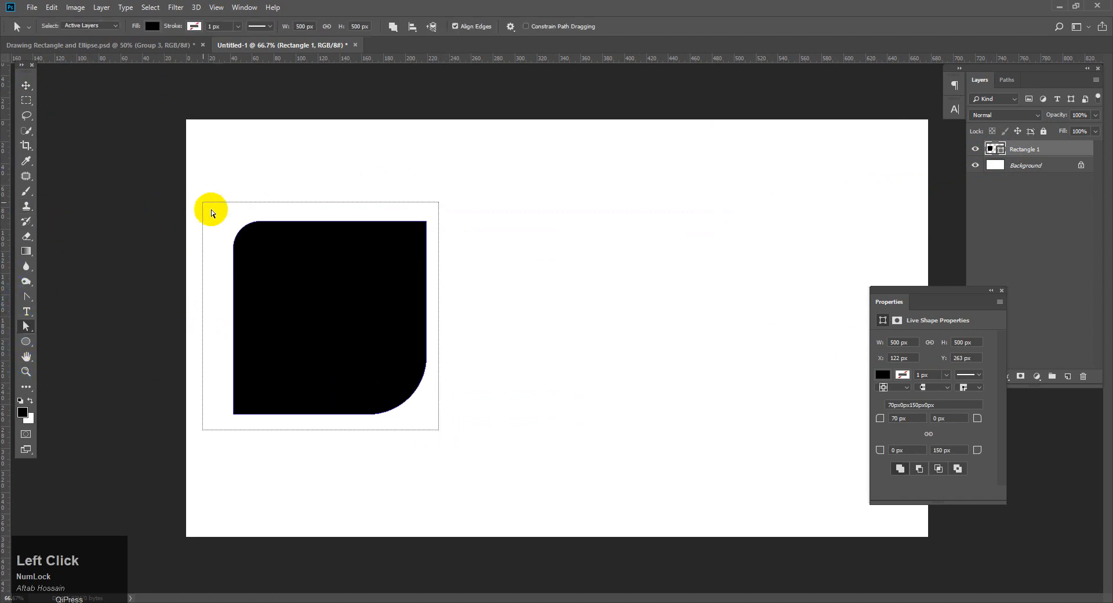
click(276, 240)
click(566, 354)
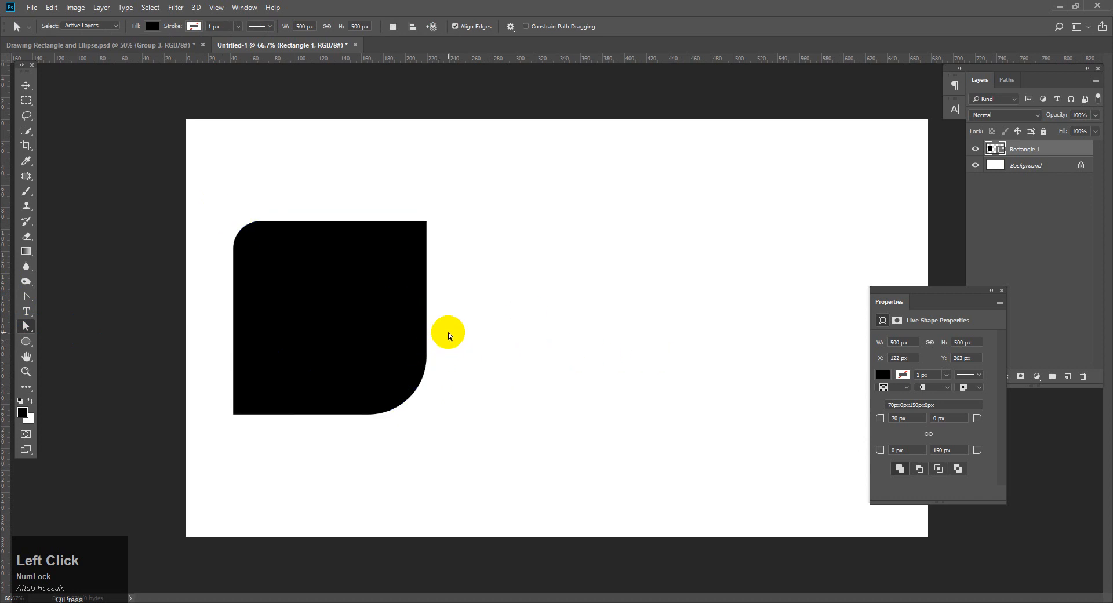
key(Escape)
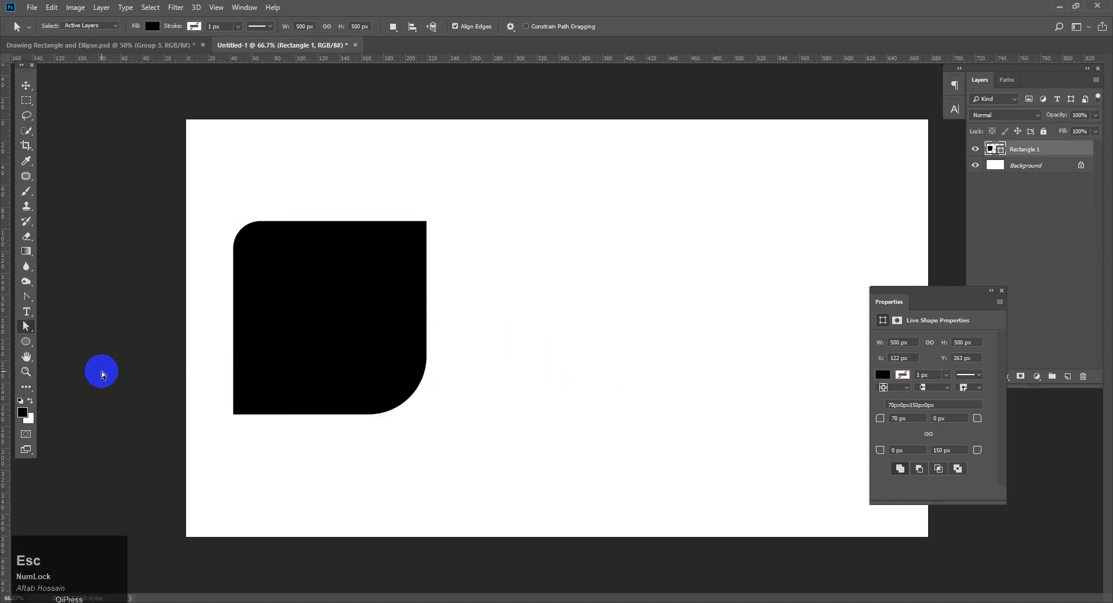
click(27, 343)
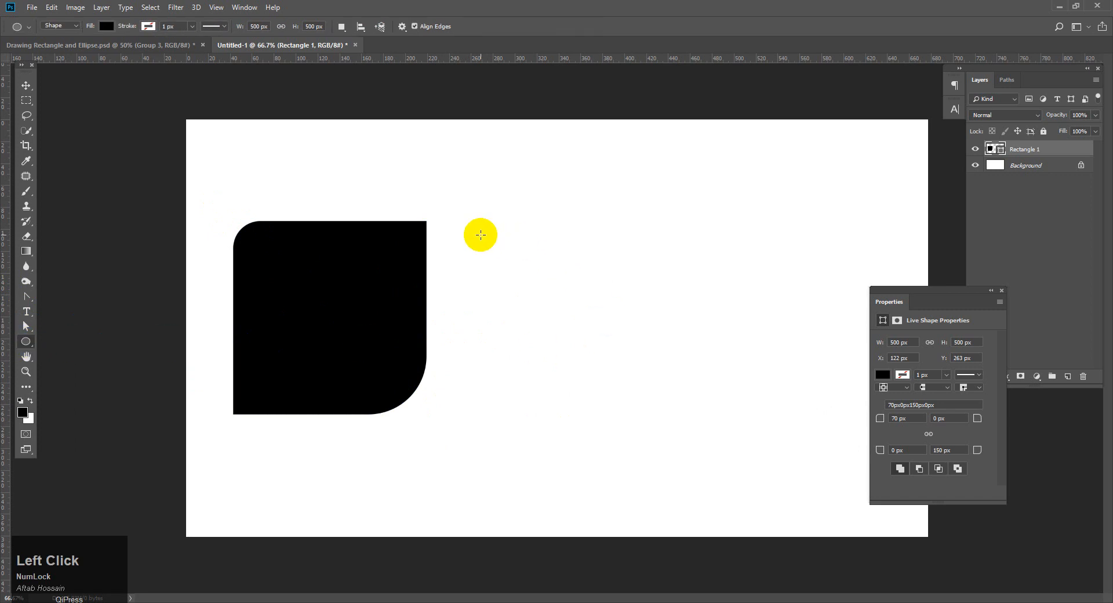
drag(470, 226, 648, 423)
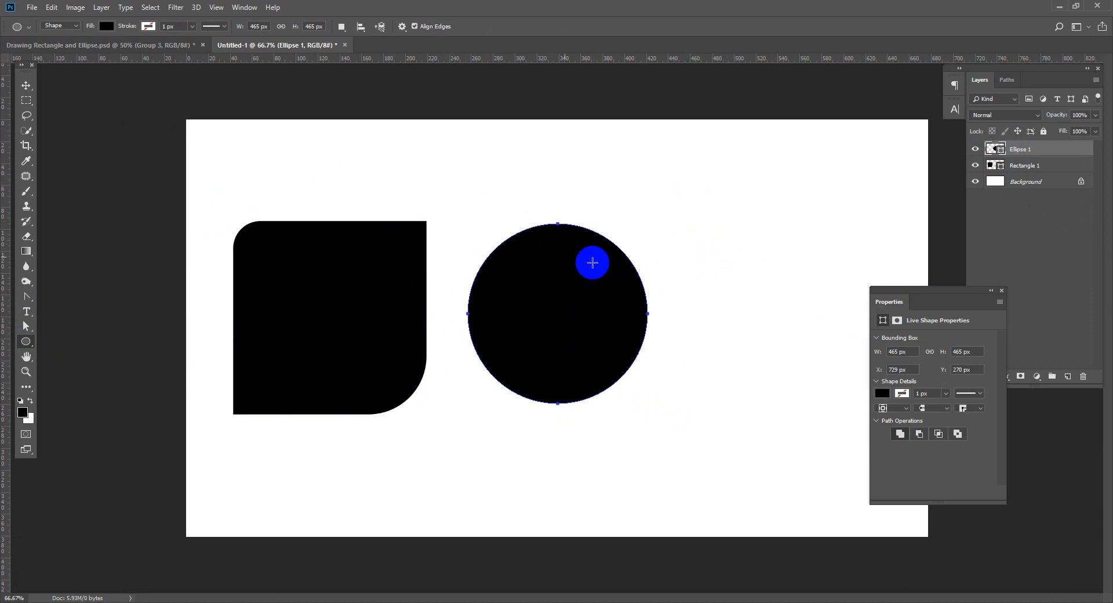
- Draw a rounded square about 330 px wide with 10 px corners beside the circle while the circle's path is still selected
right_click(26, 343)
click(69, 357)
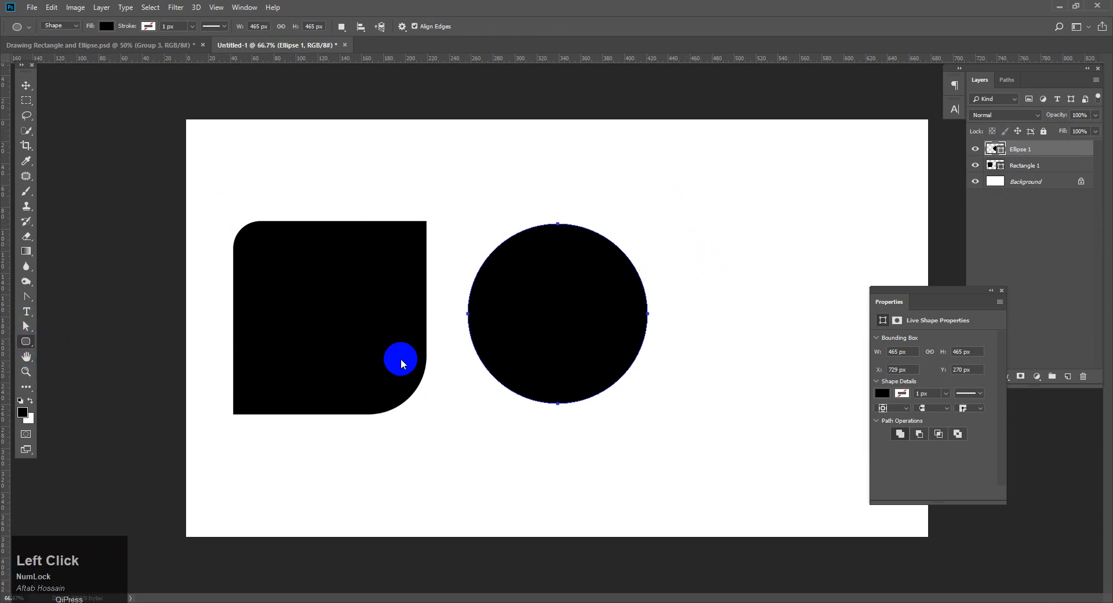
drag(692, 240, 819, 368)
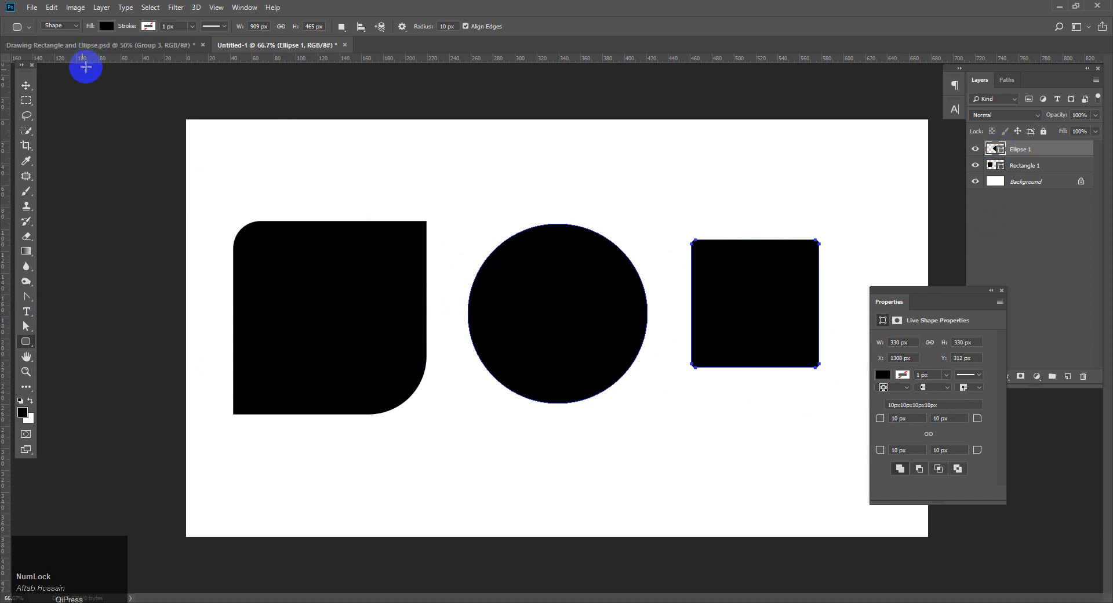
- Try moving the circle together with the rounded square, and undo both the move and the rounded square
click(26, 86)
drag(610, 308, 580, 298)
key(ctrl+alt+z)
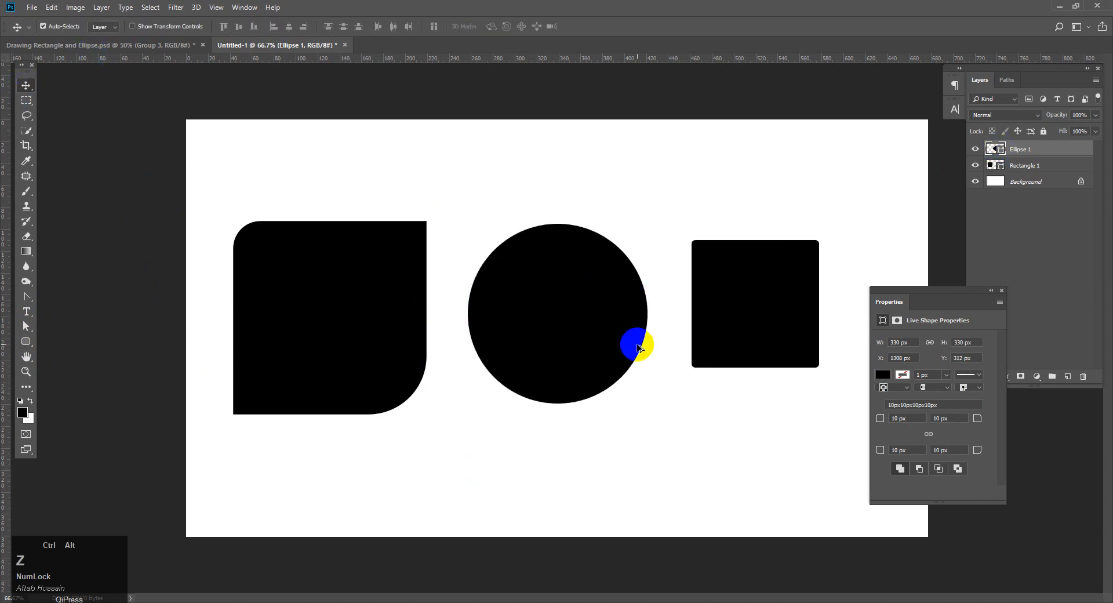
key(ctrl+alt+z)
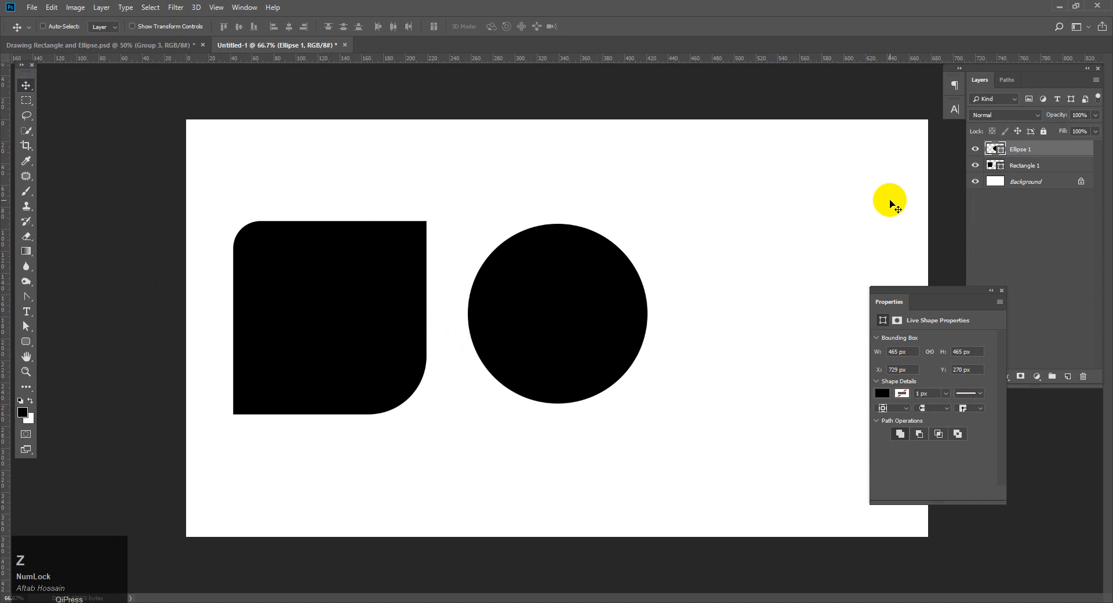
- Deselect the circle's path and draw a rounded rectangle about 332 x 202 px with 10 px corners to its right on a separate layer
click(26, 326)
drag(667, 446, 471, 199)
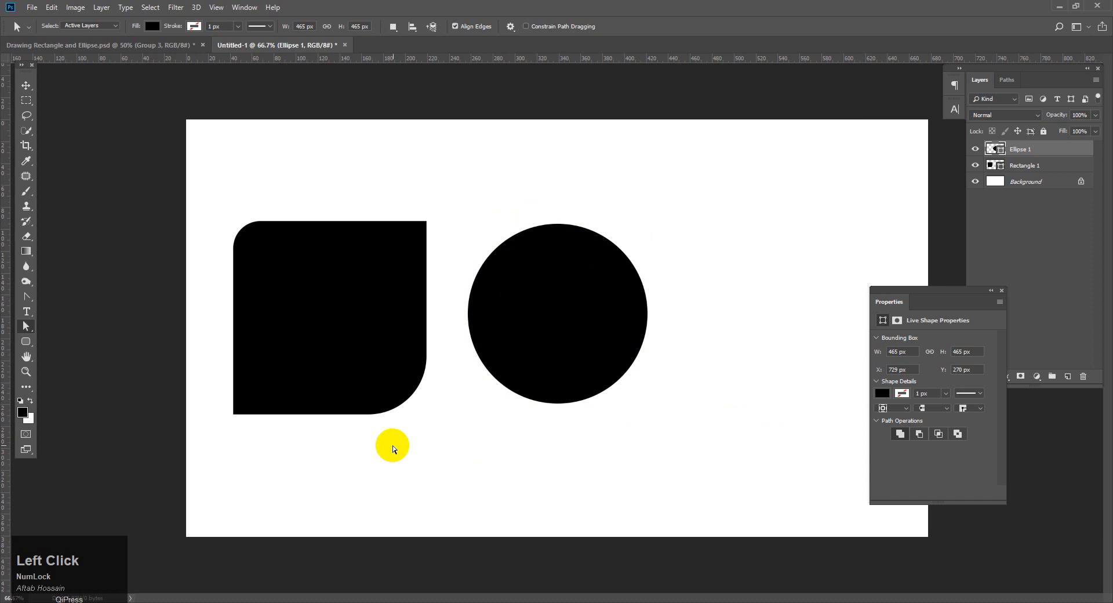
key(Escape)
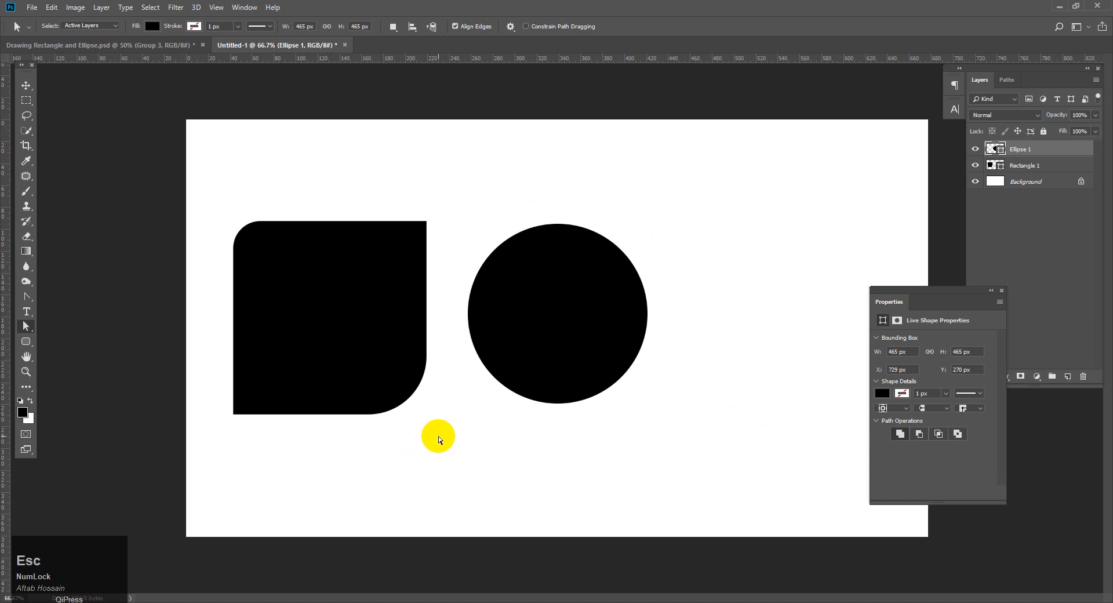
click(26, 341)
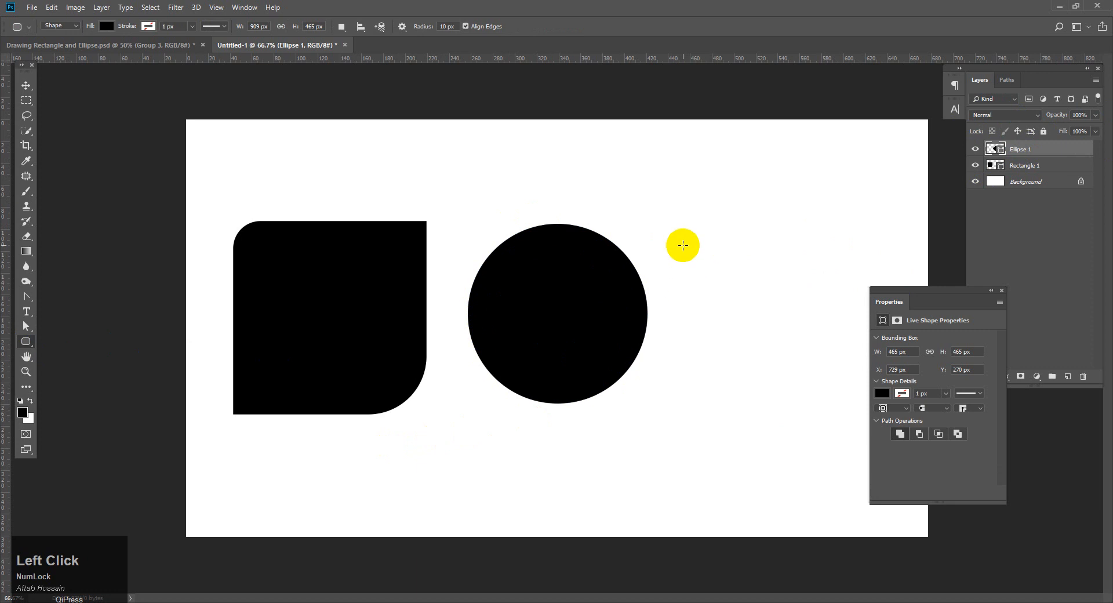
drag(686, 240, 814, 318)
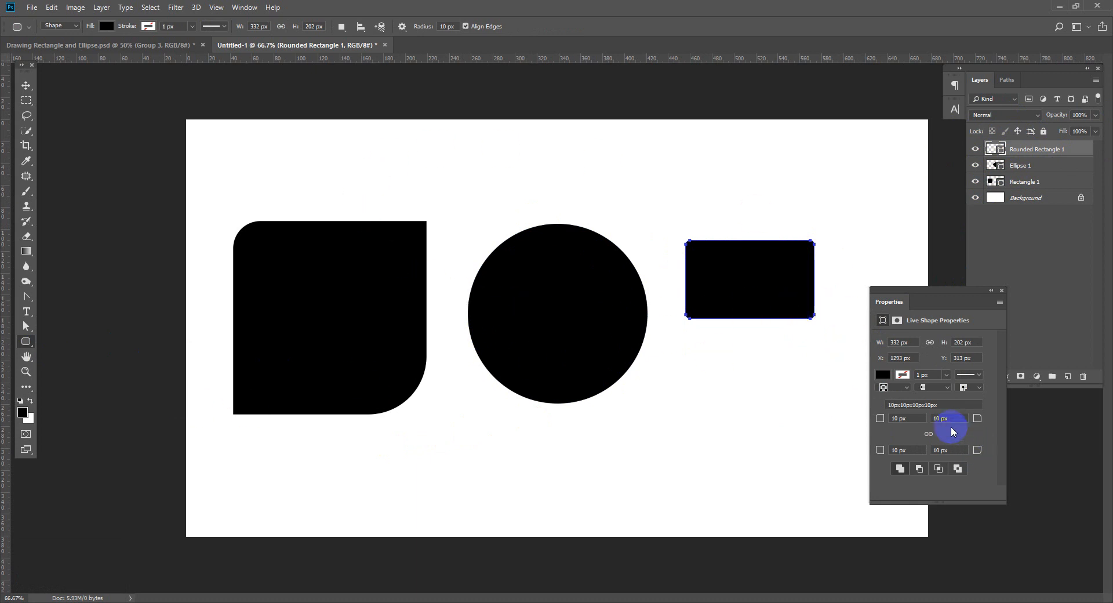
- Set the rounded rectangle's corner radii to 0 px top-left, 50 px top-right and 80 px bottom-left
click(898, 419)
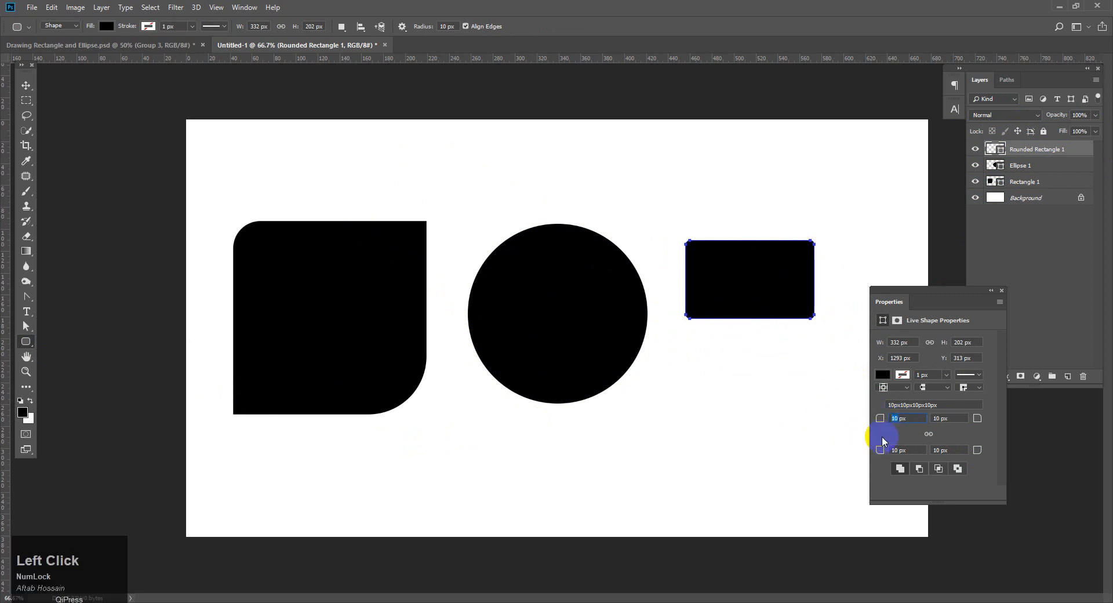
text(0)
key(Return)
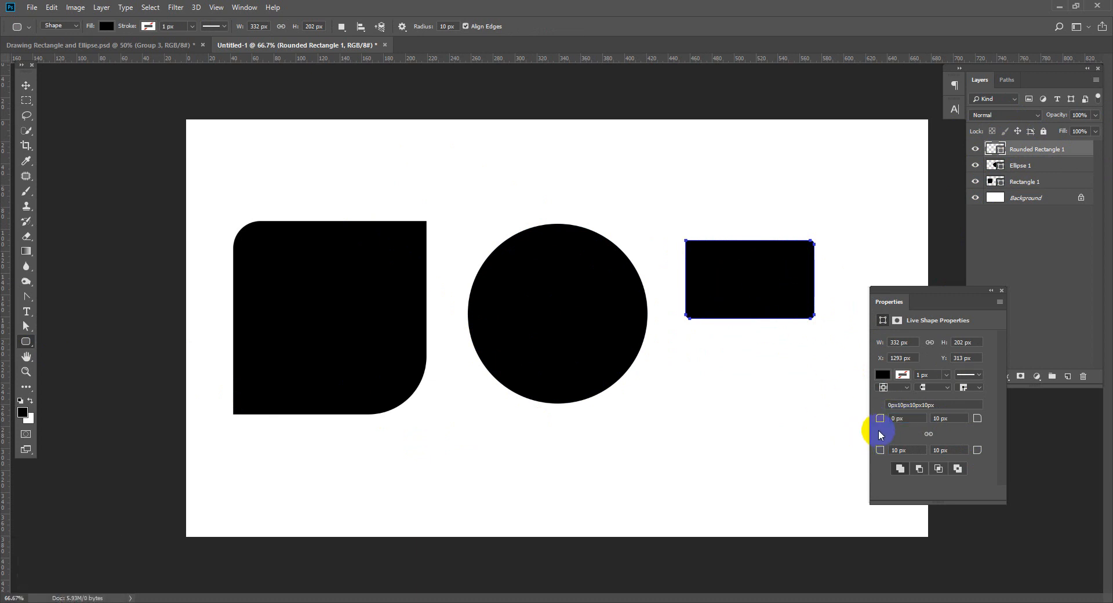
click(943, 418)
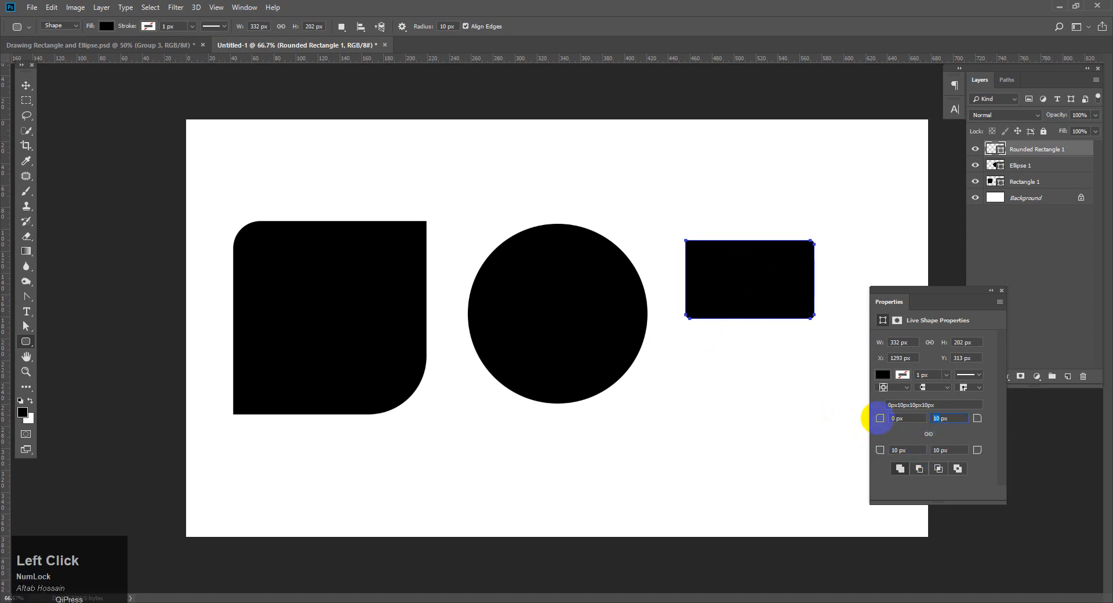
click(891, 450)
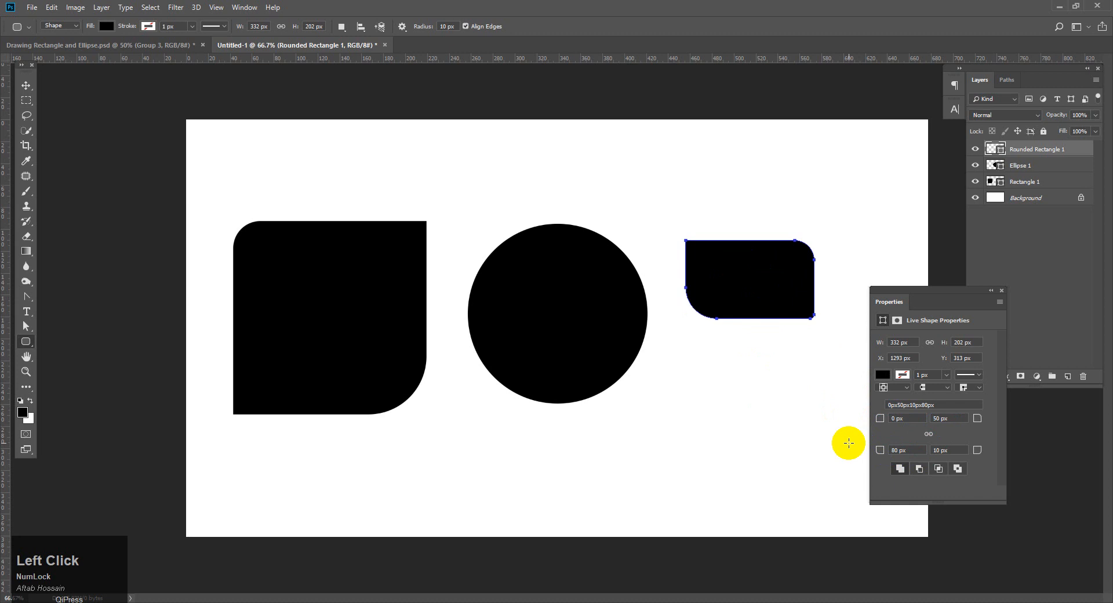
- Set the rounded rectangle's bottom-right corner radius to 150 px and change its fill to a bright orange-red
drag(940, 452, 905, 447)
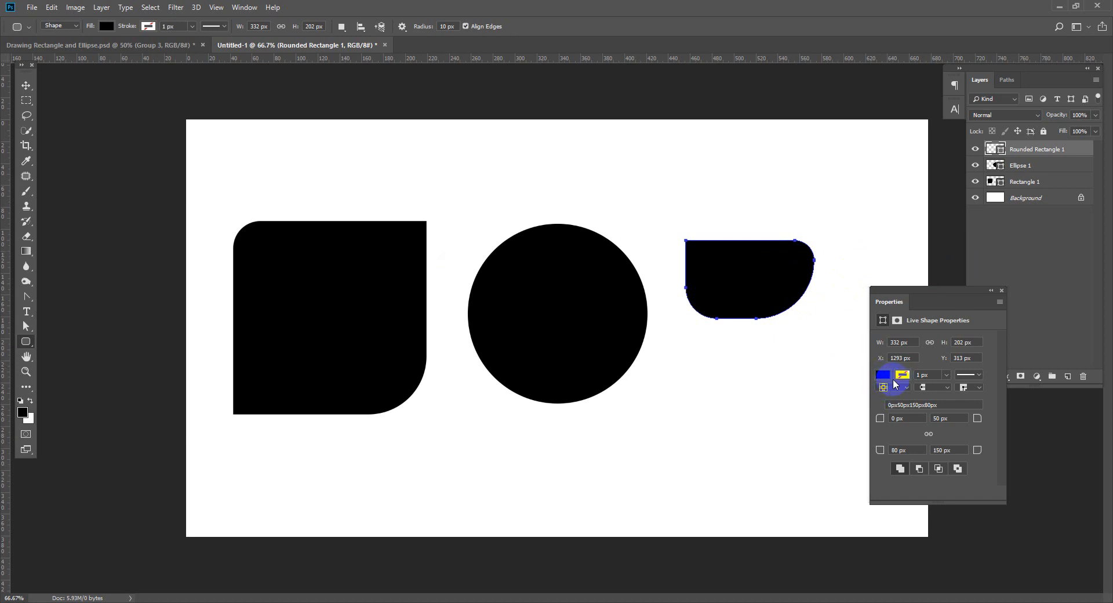
click(105, 32)
click(156, 52)
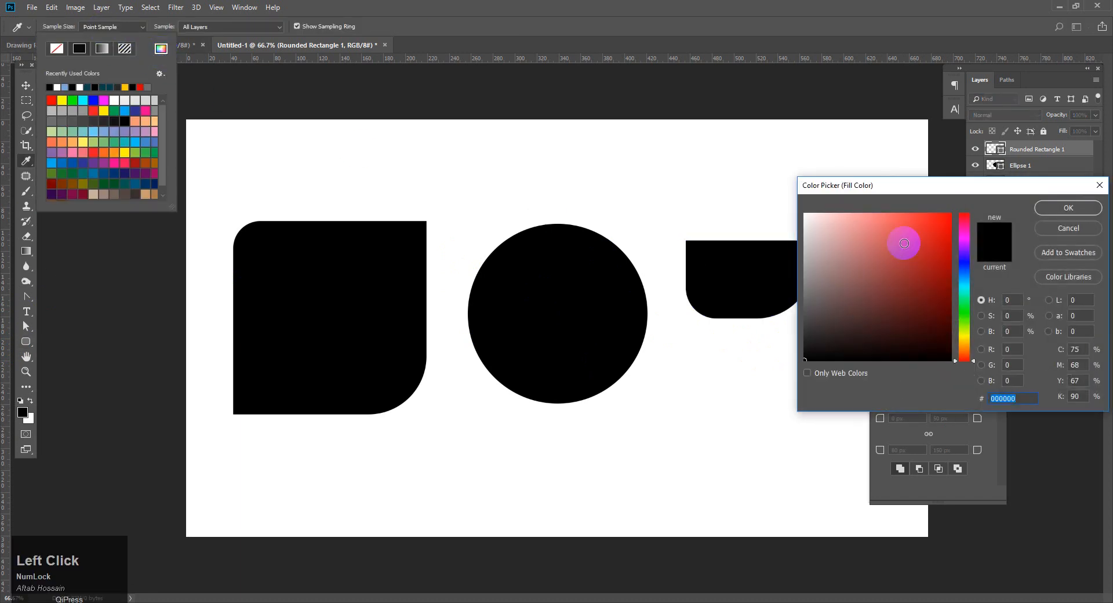
click(920, 223)
click(1070, 209)
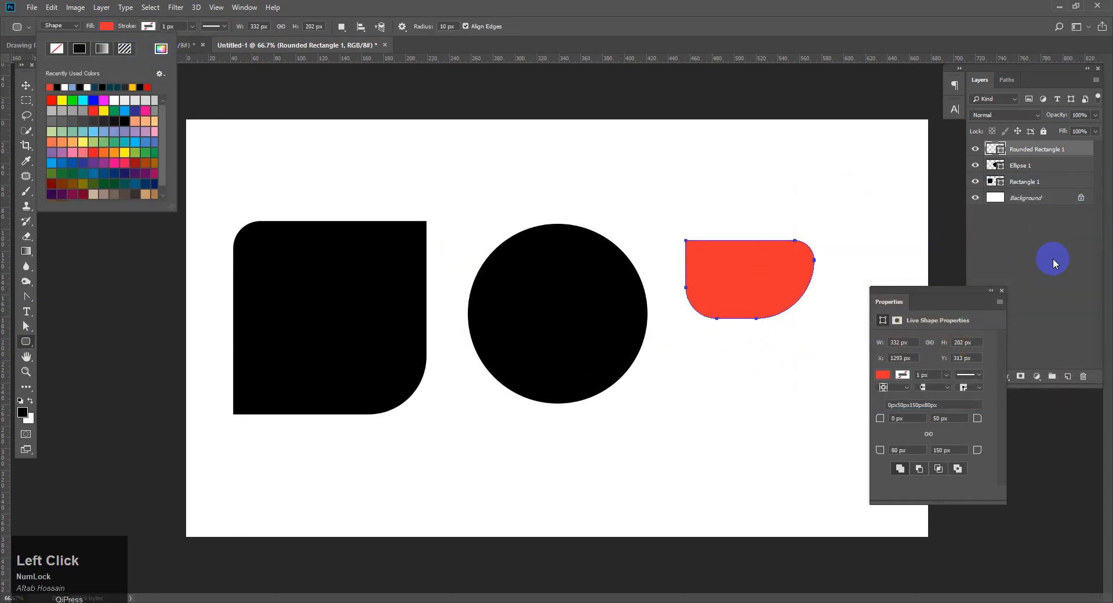
- Change the fill colour of the circle on the Ellipse 1 layer to deep blue 0e1ab6
click(1012, 171)
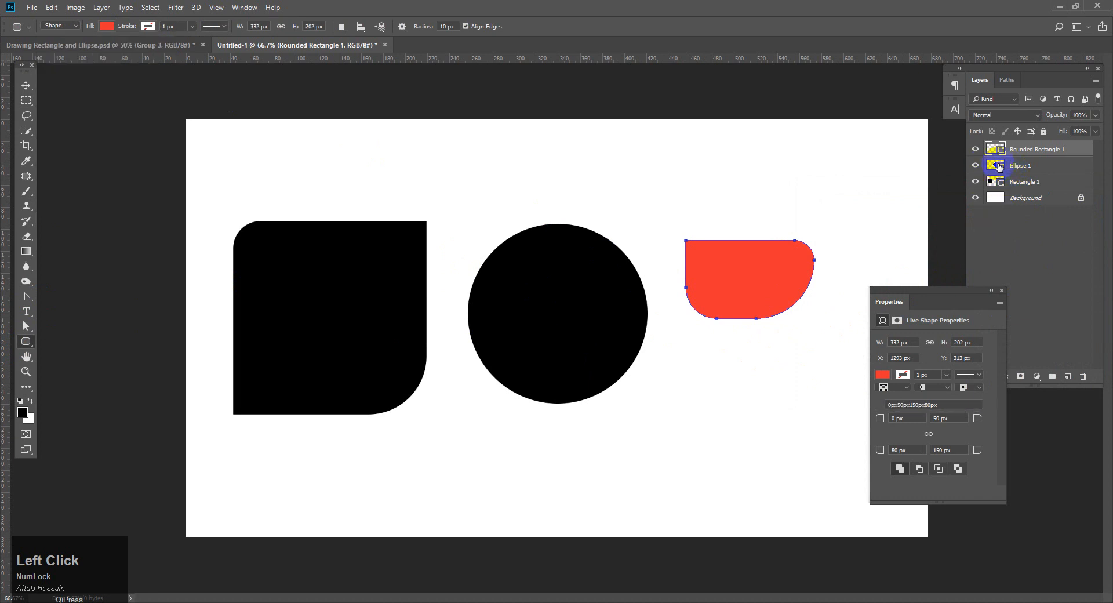
double_click(996, 165)
drag(994, 185, 614, 166)
click(584, 249)
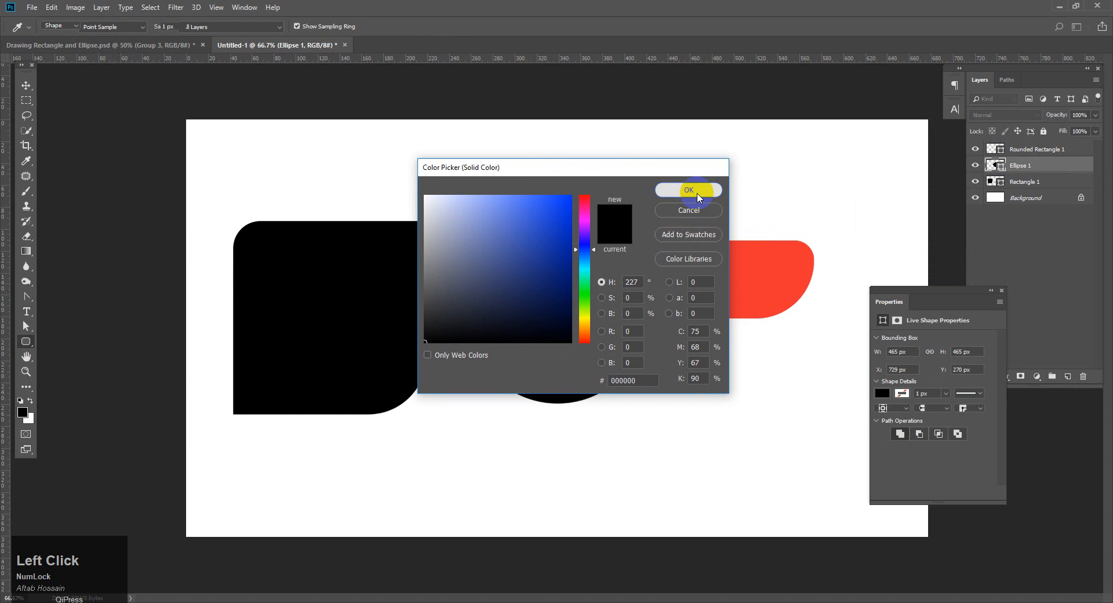
click(685, 189)
click(560, 237)
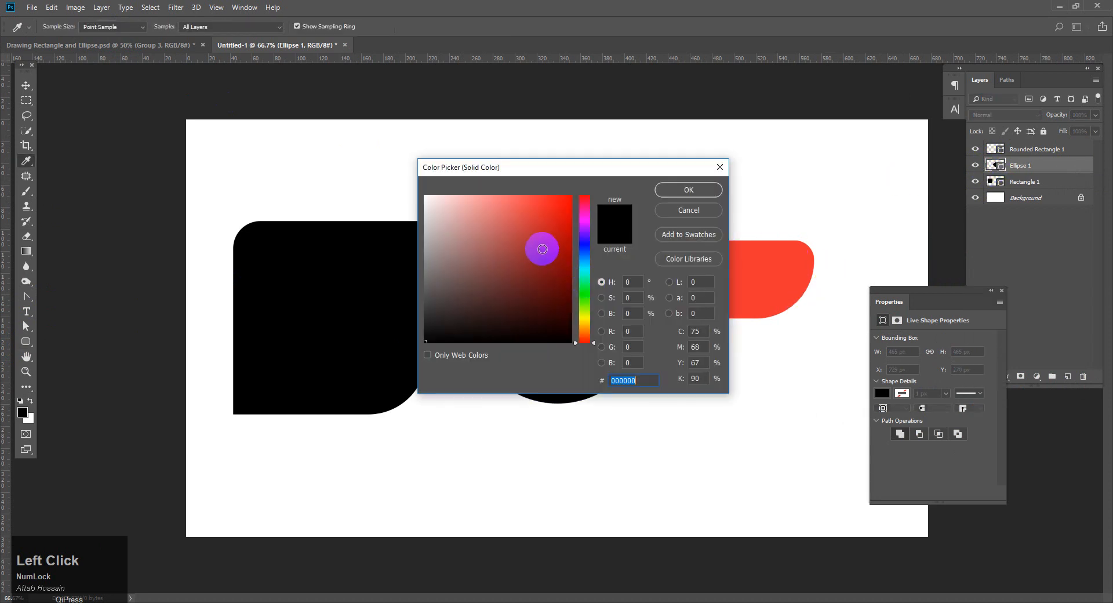
drag(581, 235, 577, 254)
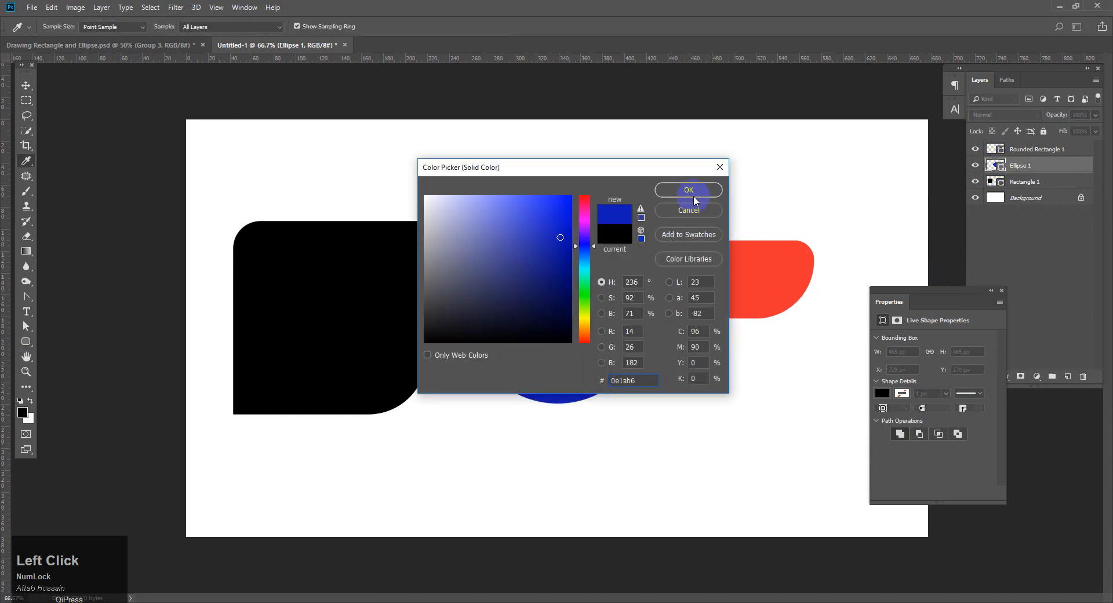
click(695, 198)
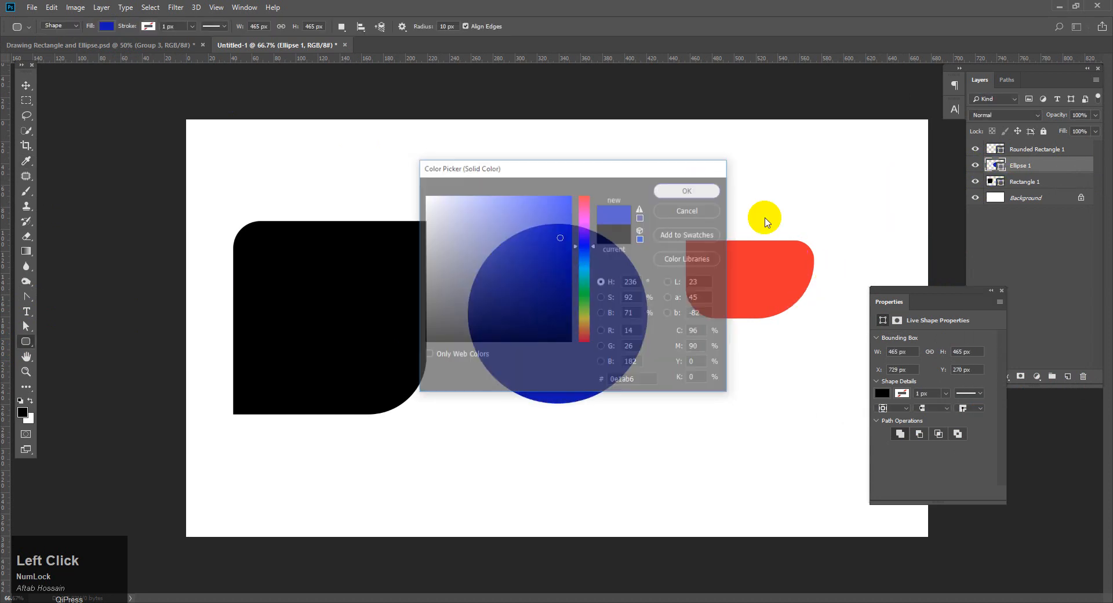
- Fill the square on the Rectangle 1 layer with a light blue swatch and activate the Move tool
click(992, 182)
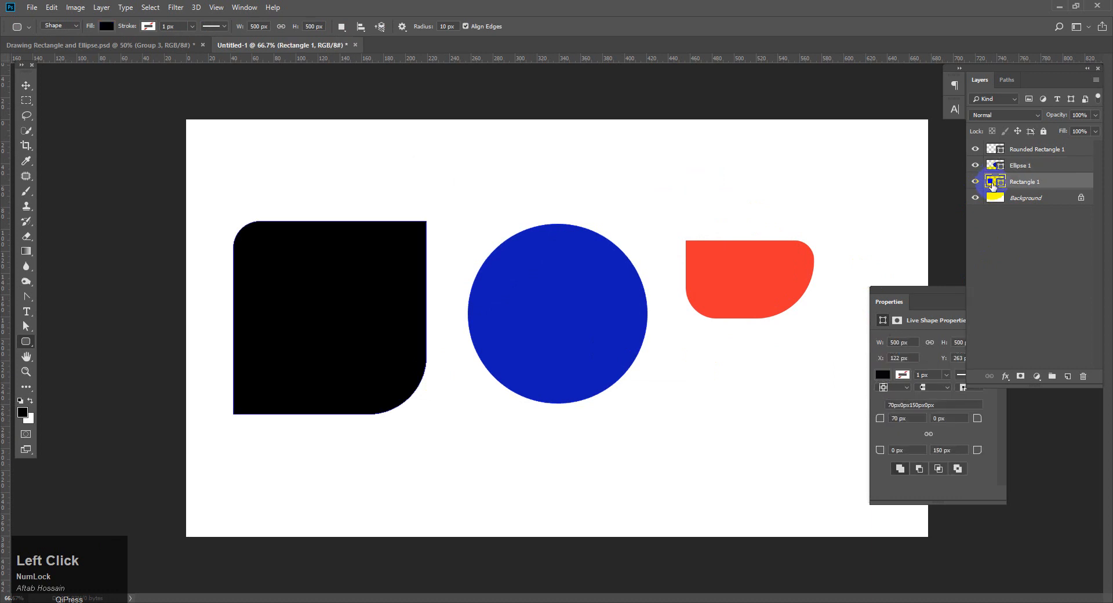
drag(923, 292, 893, 295)
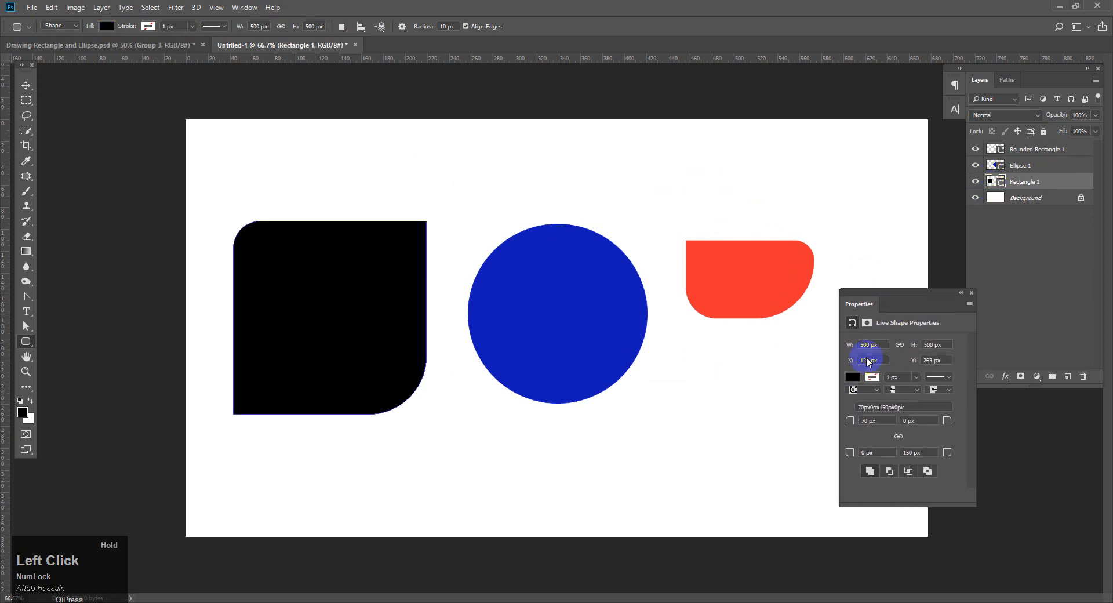
click(853, 377)
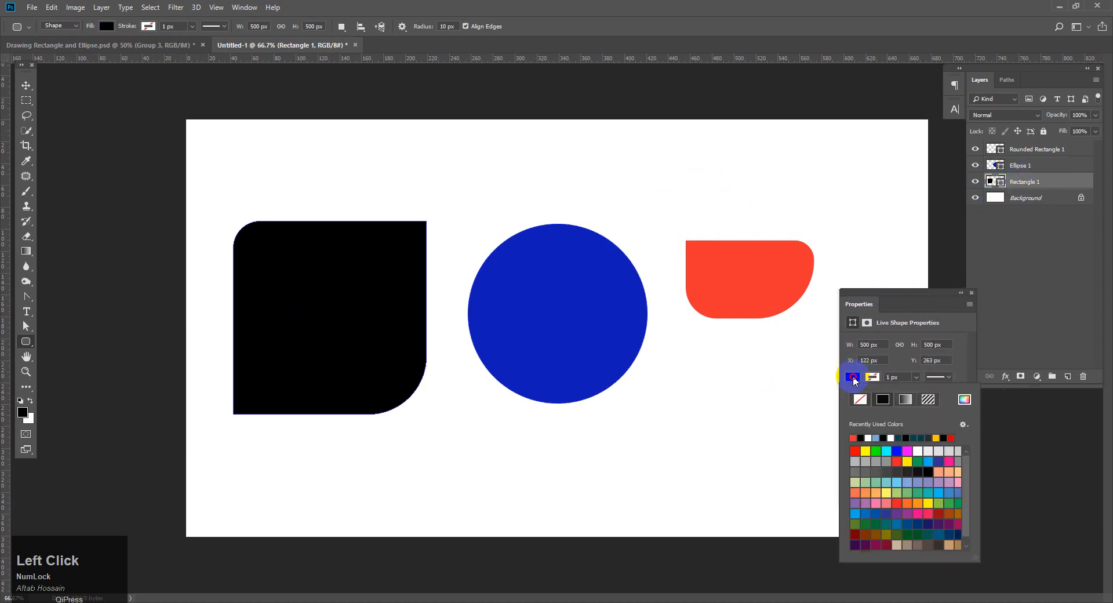
click(909, 483)
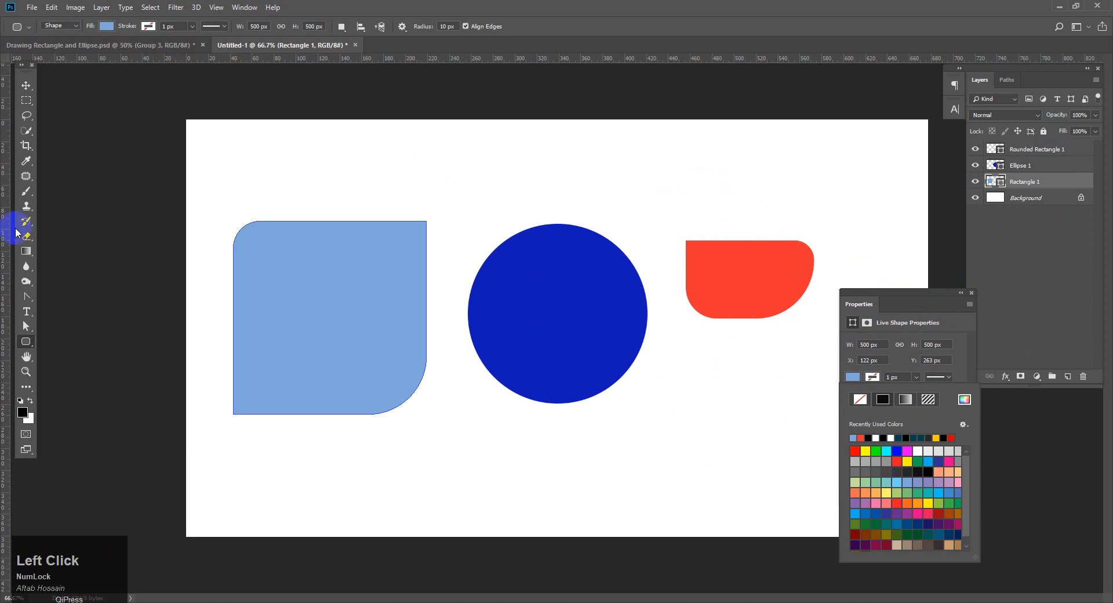
click(26, 86)
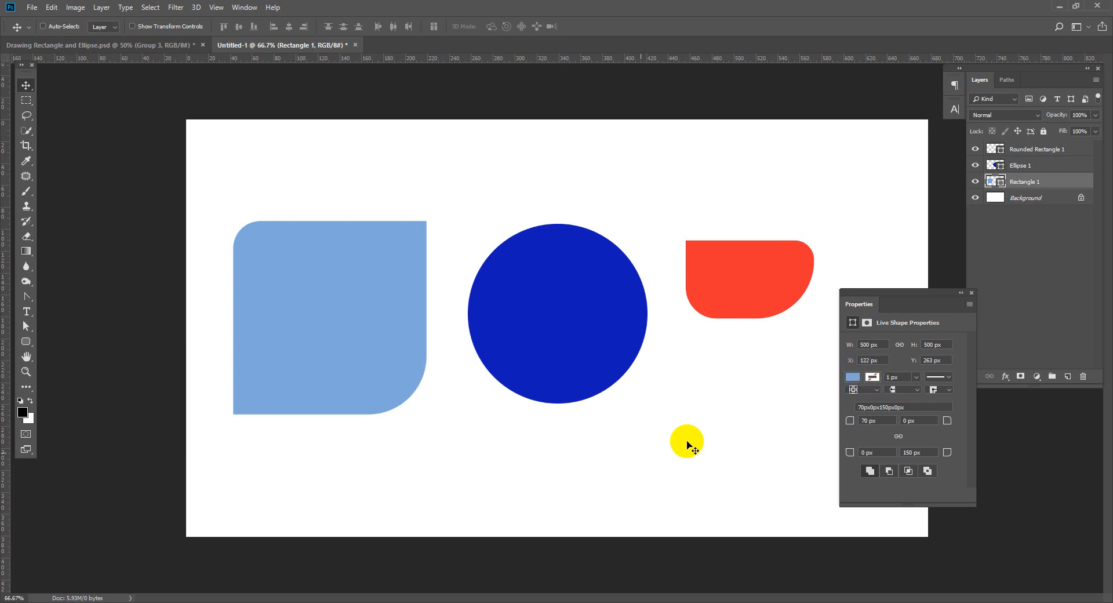
- Give the light blue square a solid dark red stroke 10 px wide
click(872, 377)
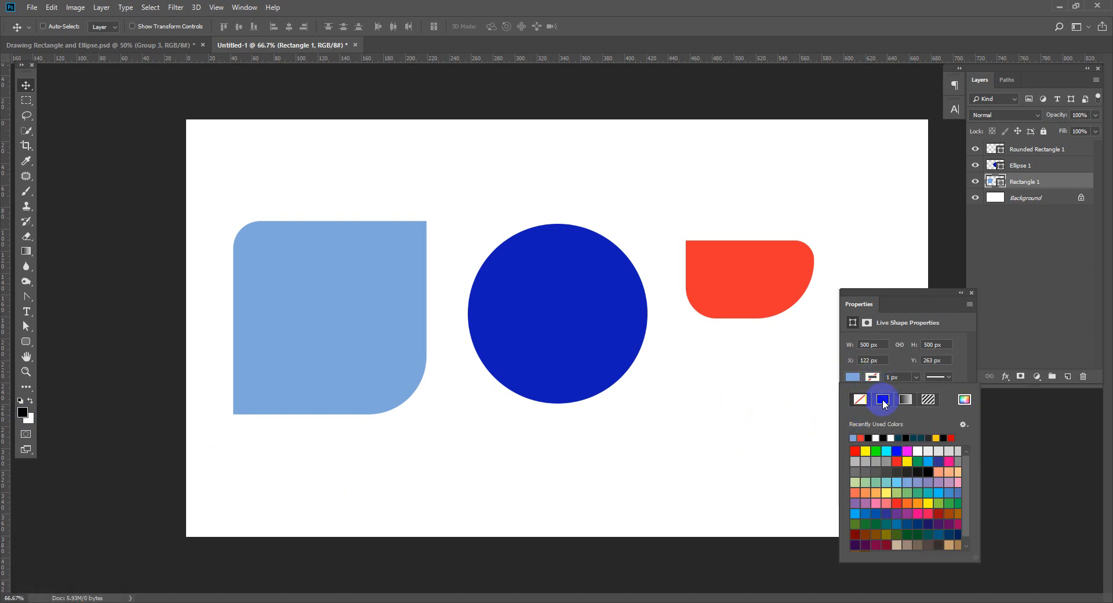
click(884, 401)
click(939, 514)
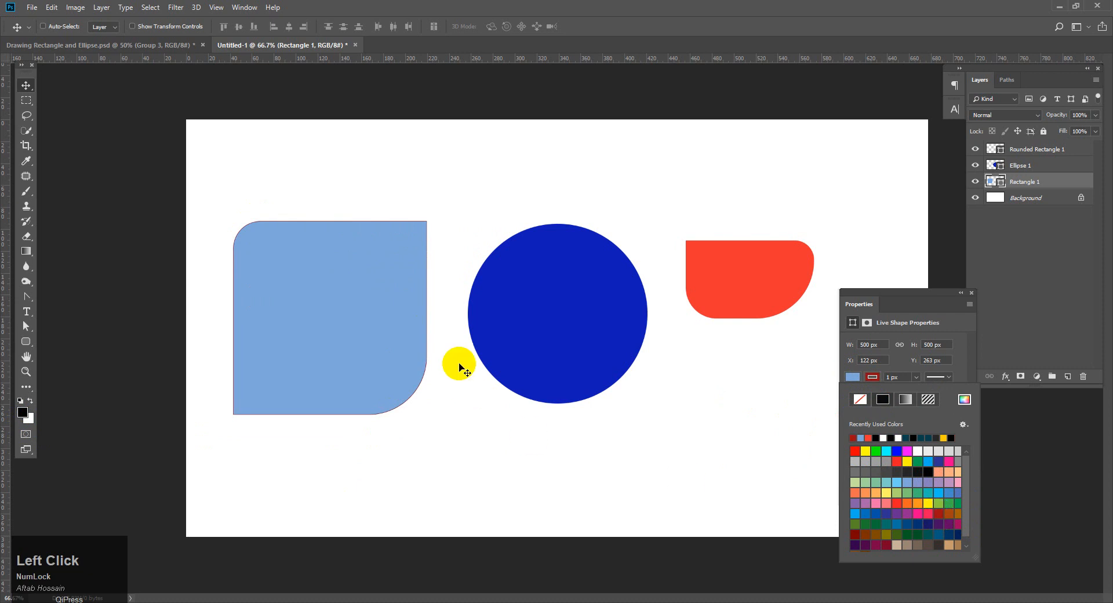
click(578, 462)
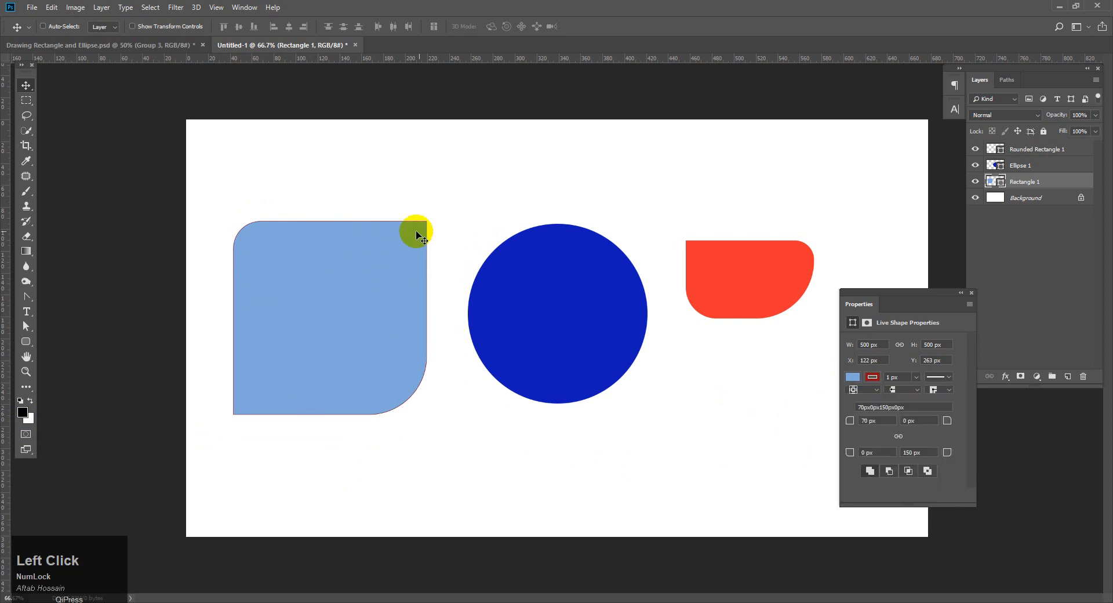
click(869, 375)
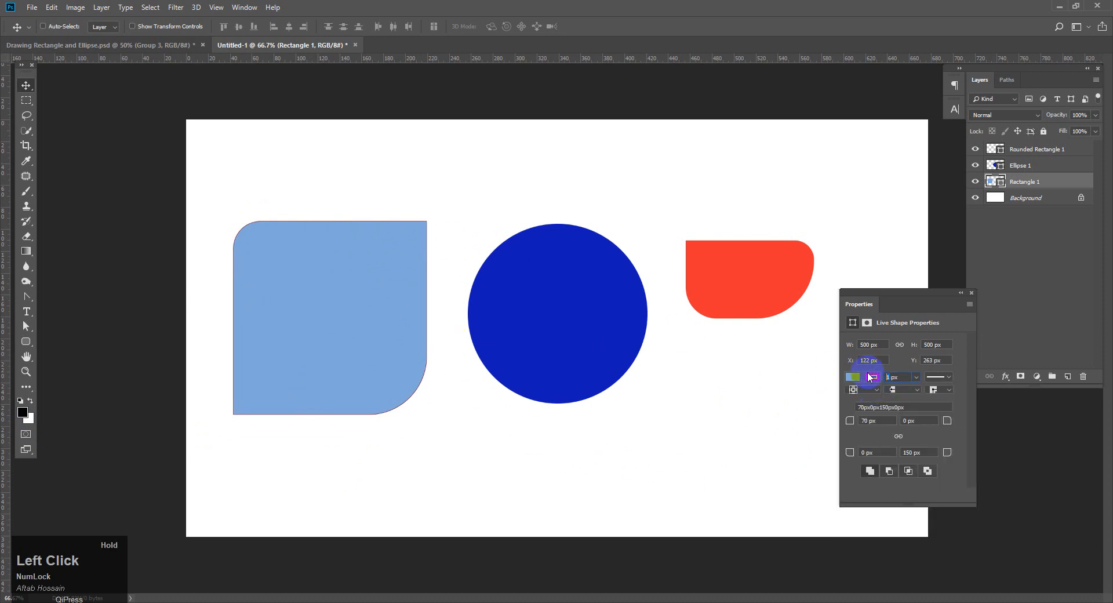
text(10)
key(Return)
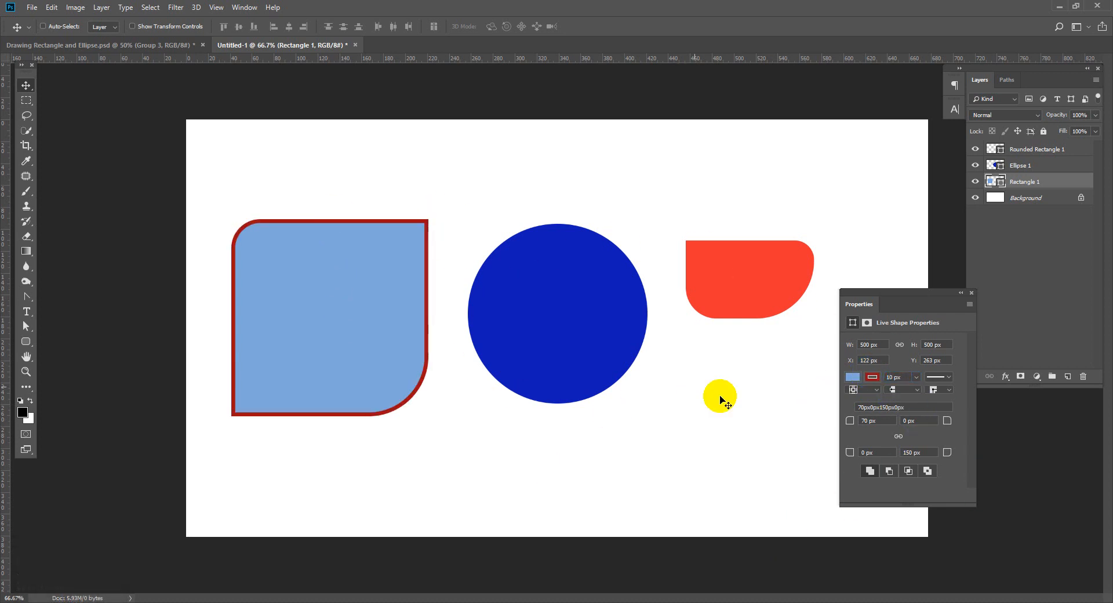
- Move the stroked square slightly up and to the left, to about X 105 px, Y 235 px
right_click(365, 303)
click(366, 306)
mouse_move(346, 294)
mouse_down()
mouse_move(333, 325)
mouse_move(348, 273)
mouse_move(356, 292)
mouse_up()
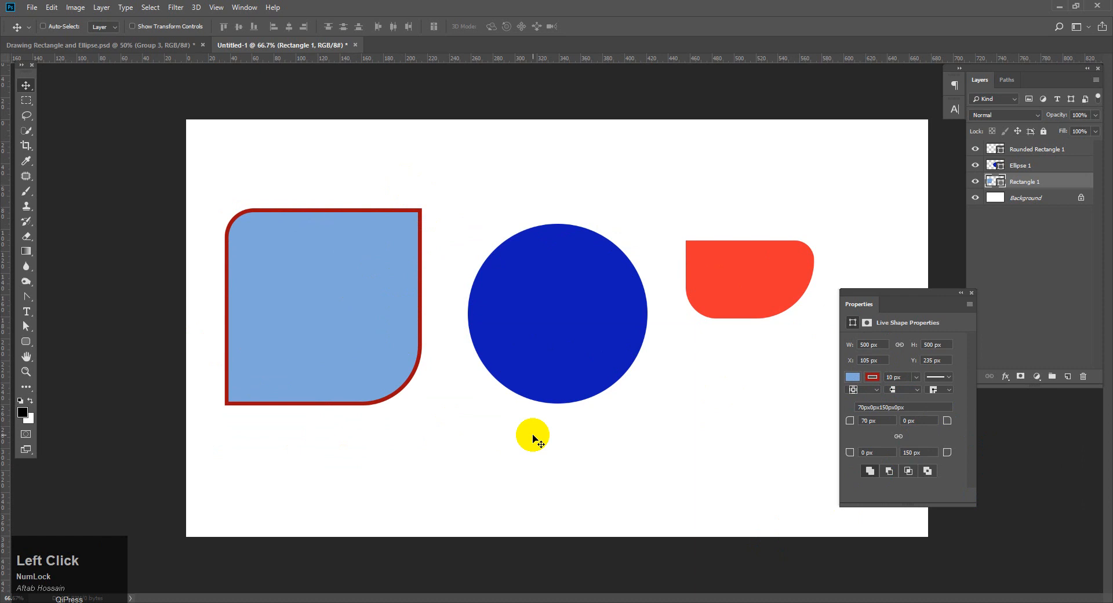
- Compare the dashed and dotted stroke presets on the square, ending with the dotted one
click(945, 377)
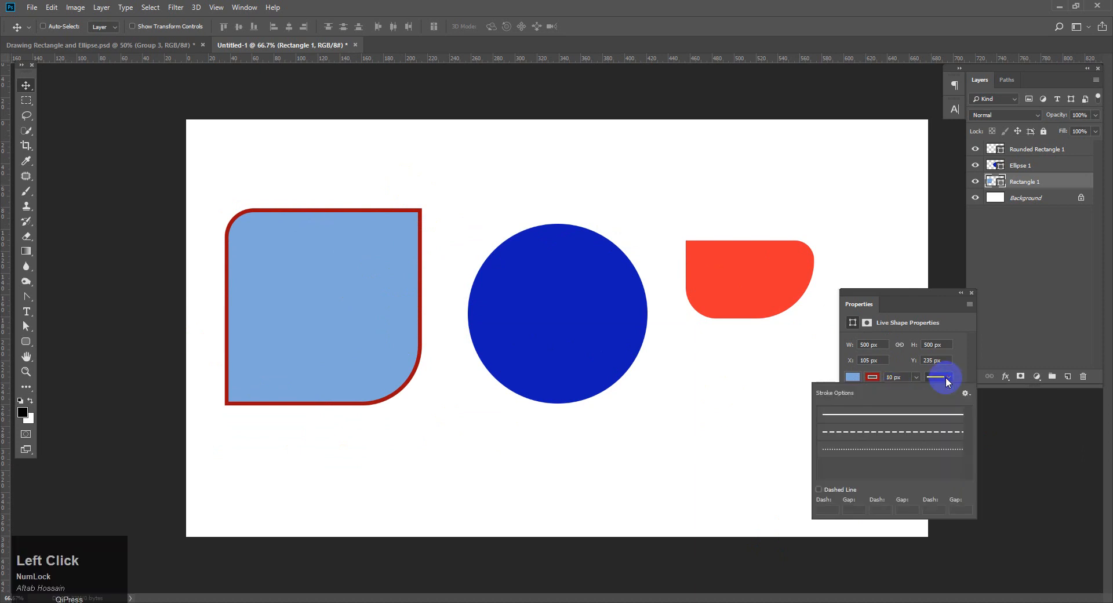
click(940, 434)
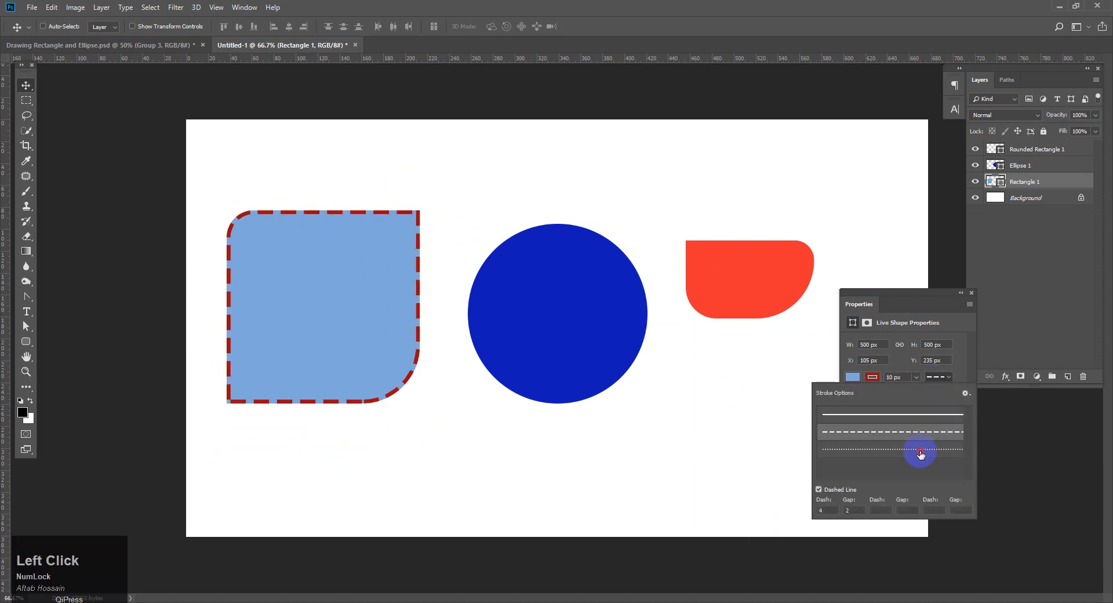
click(919, 450)
click(920, 433)
click(915, 450)
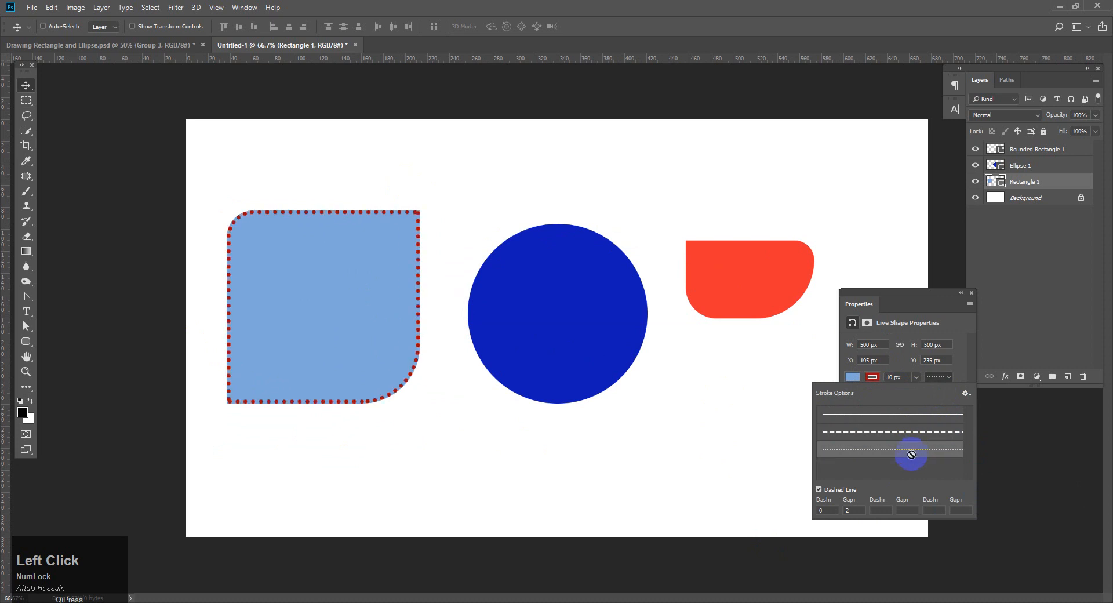
- Set the dash length of the square's stroke to 4 and the gap to 10
click(826, 510)
text(4)
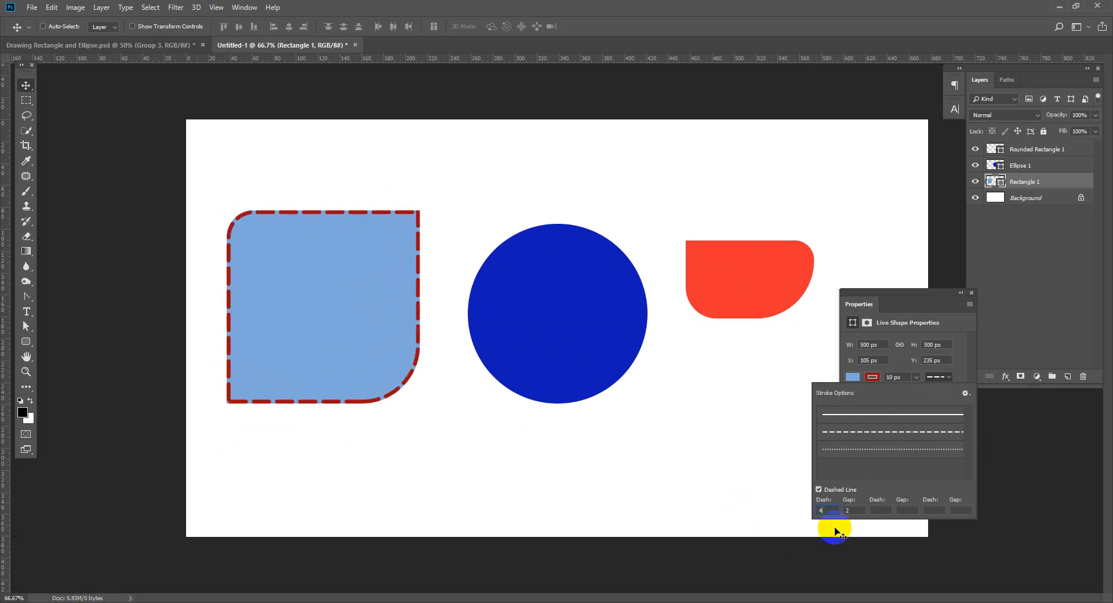
click(852, 511)
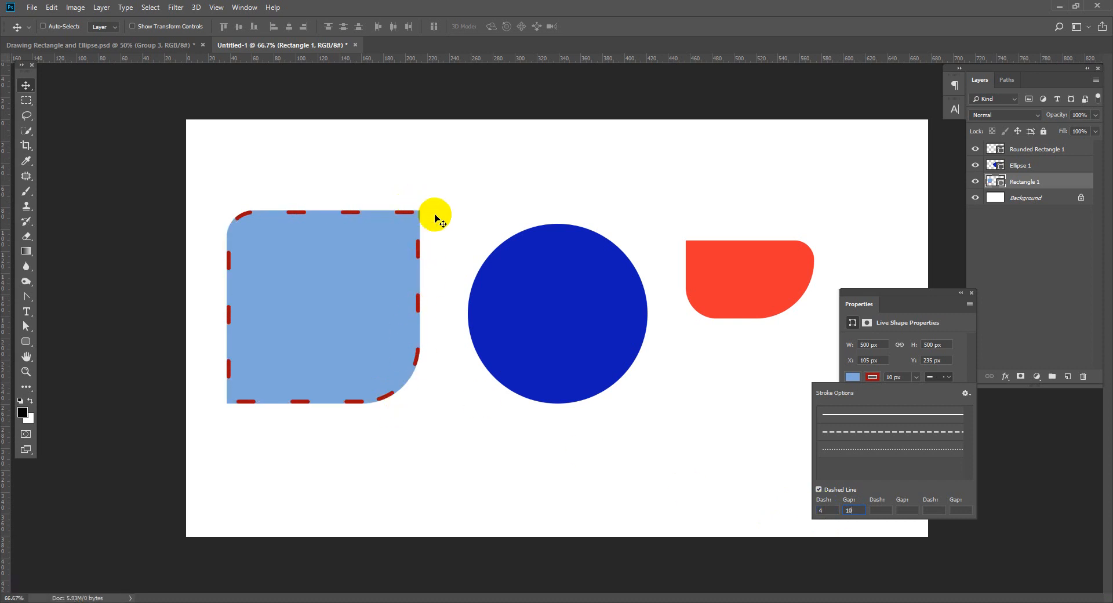
click(859, 511)
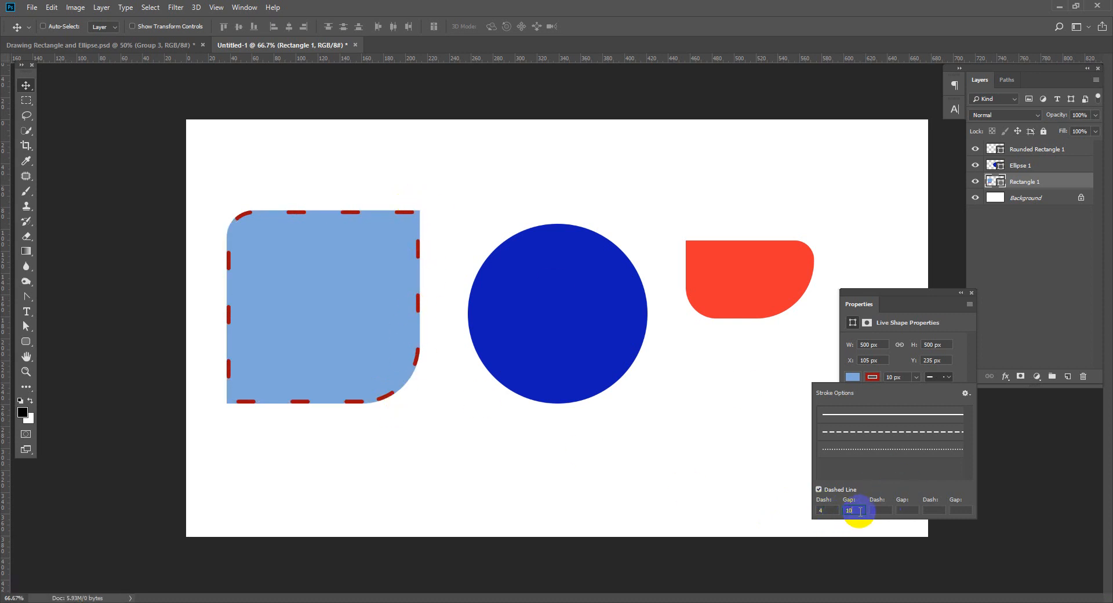
- Change the colour of the square's dashed stroke to bright cyan
click(873, 377)
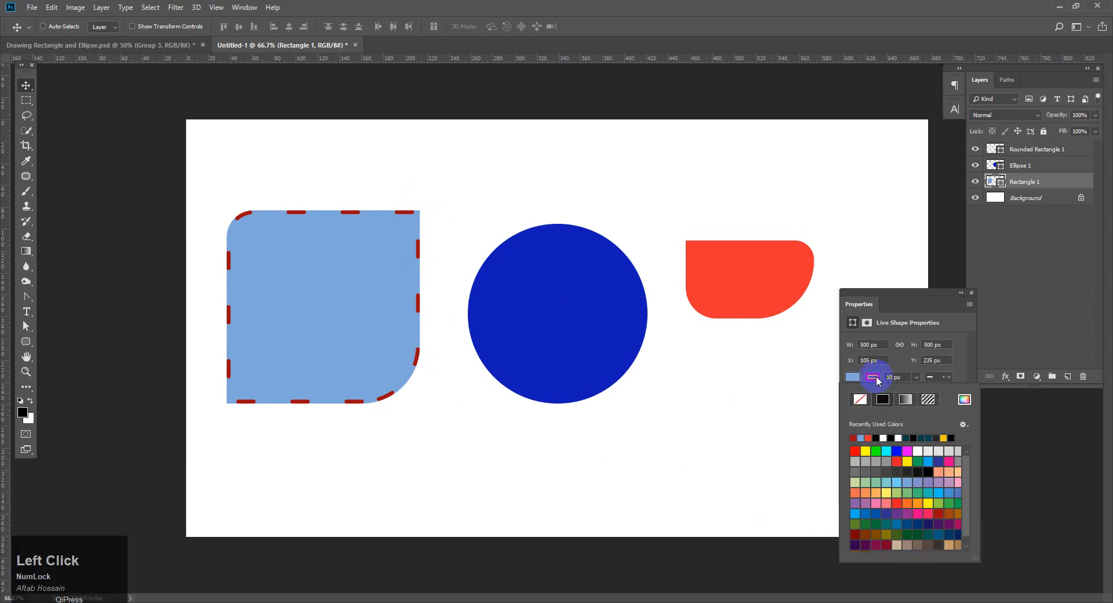
click(887, 451)
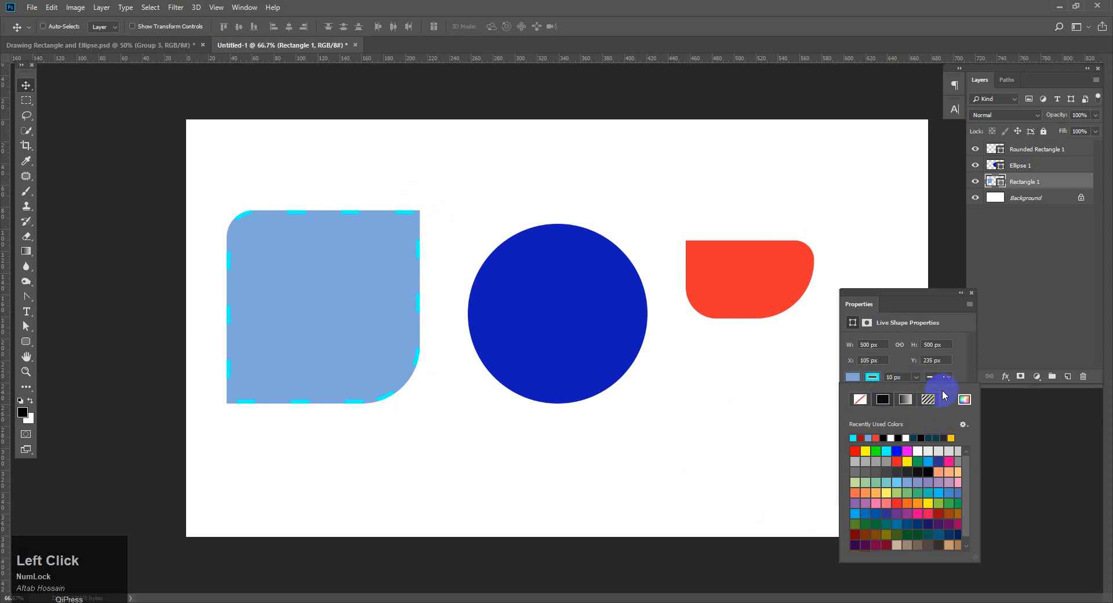
click(961, 368)
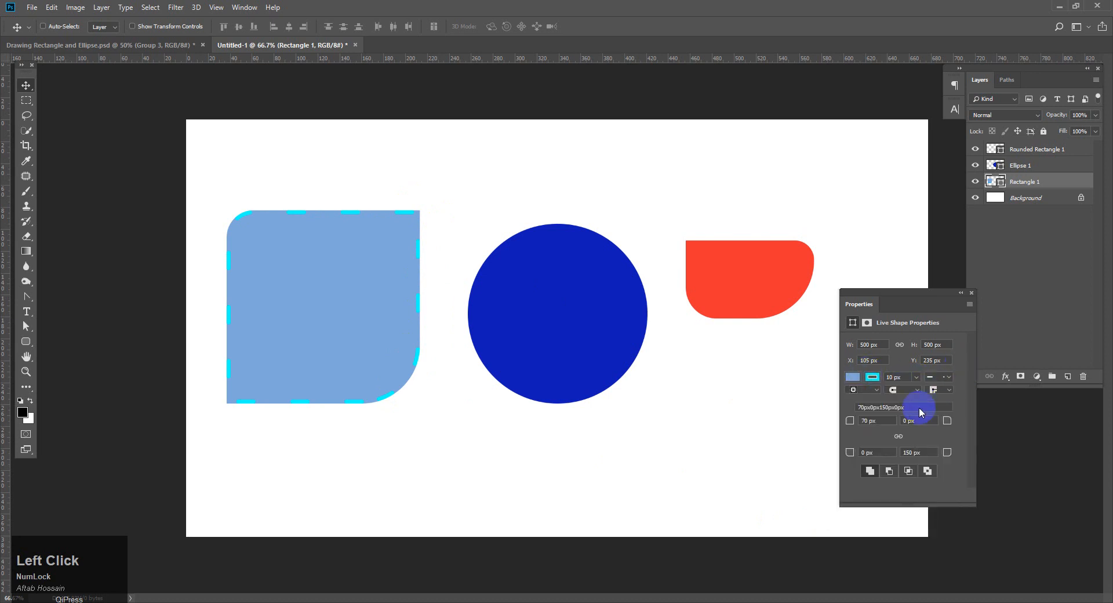
- Compare the inside, outside and centre alignments of the square's stroke, ending with centre
click(857, 388)
click(866, 406)
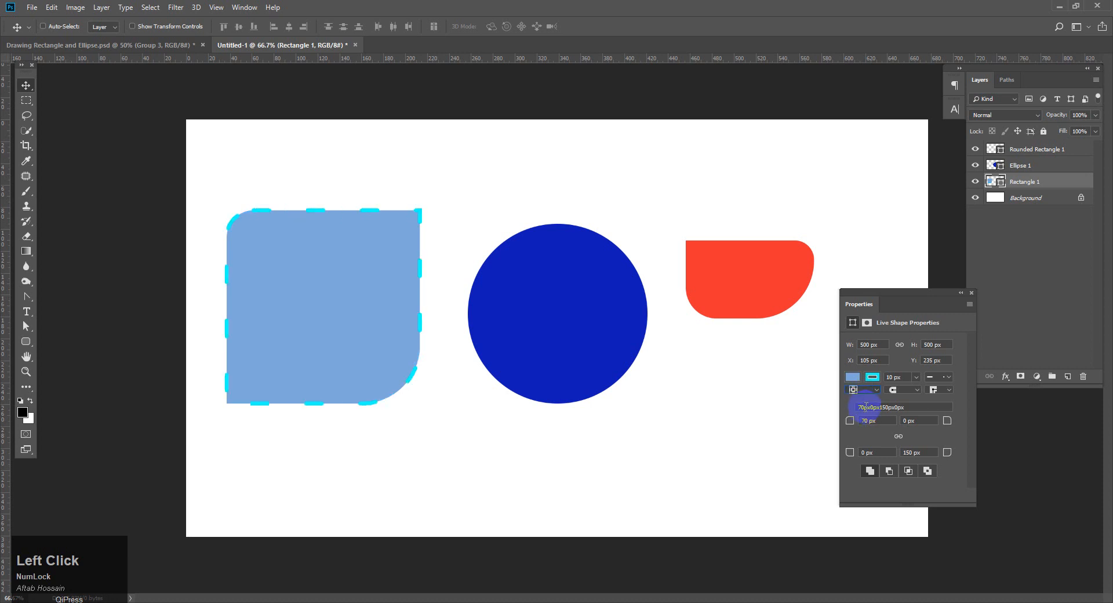
click(856, 392)
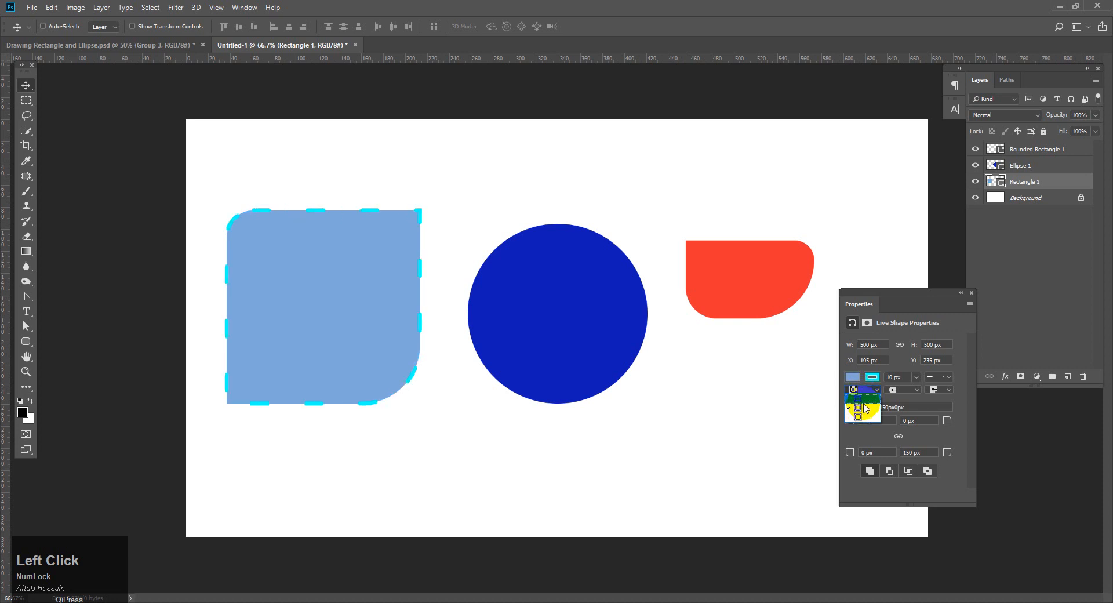
click(866, 401)
click(863, 388)
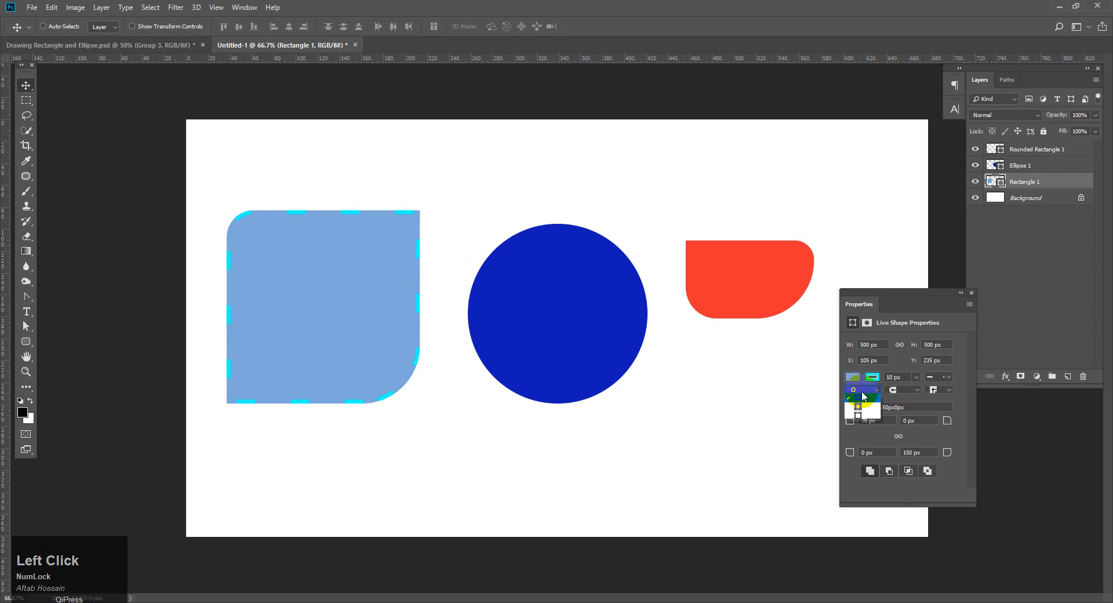
click(865, 413)
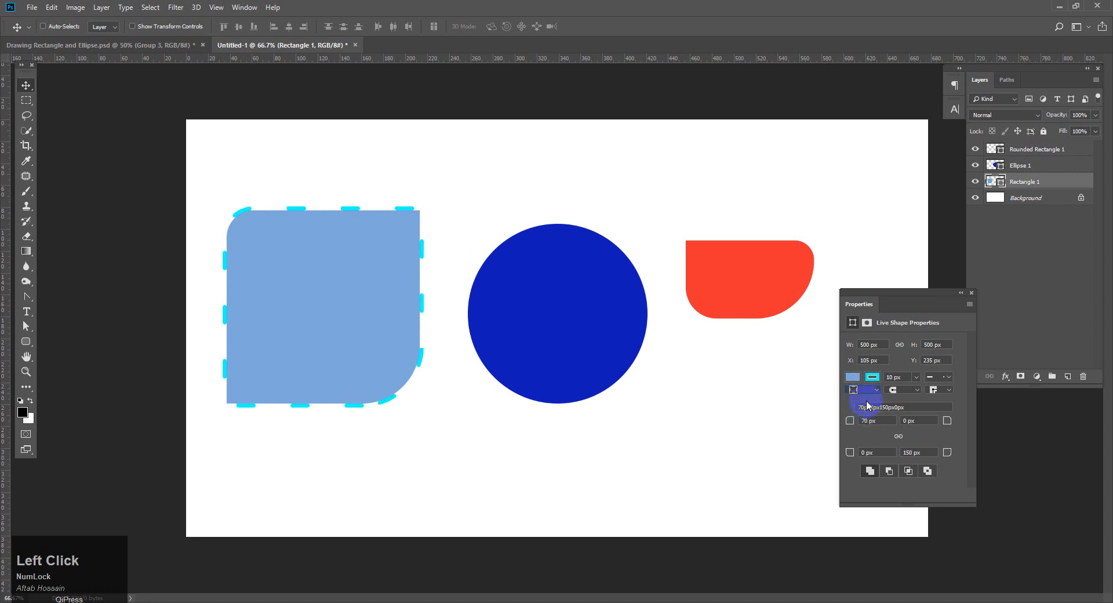
click(868, 390)
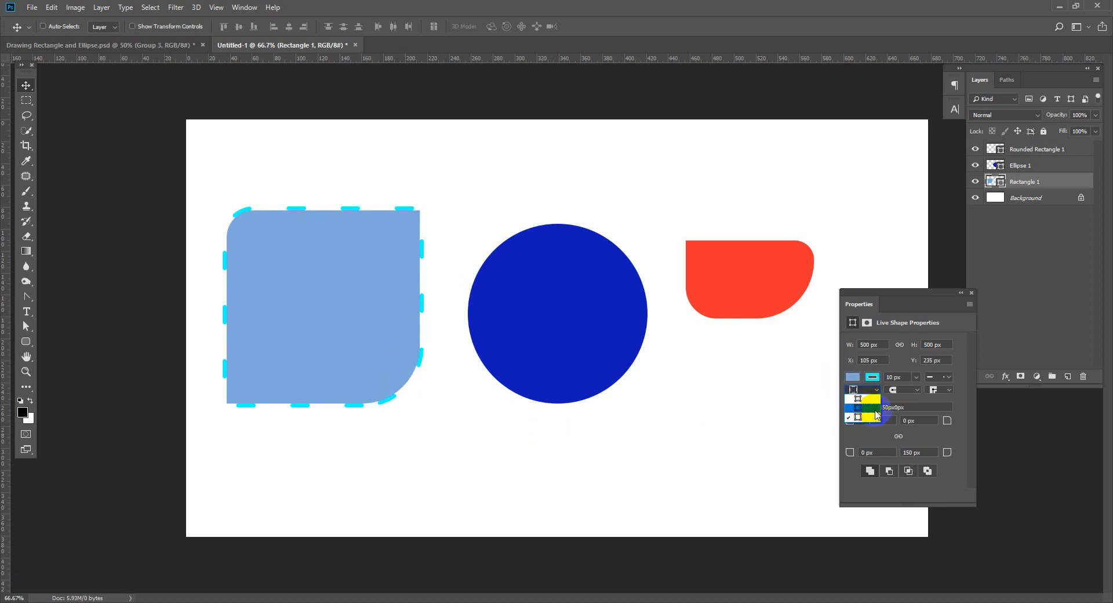
click(876, 409)
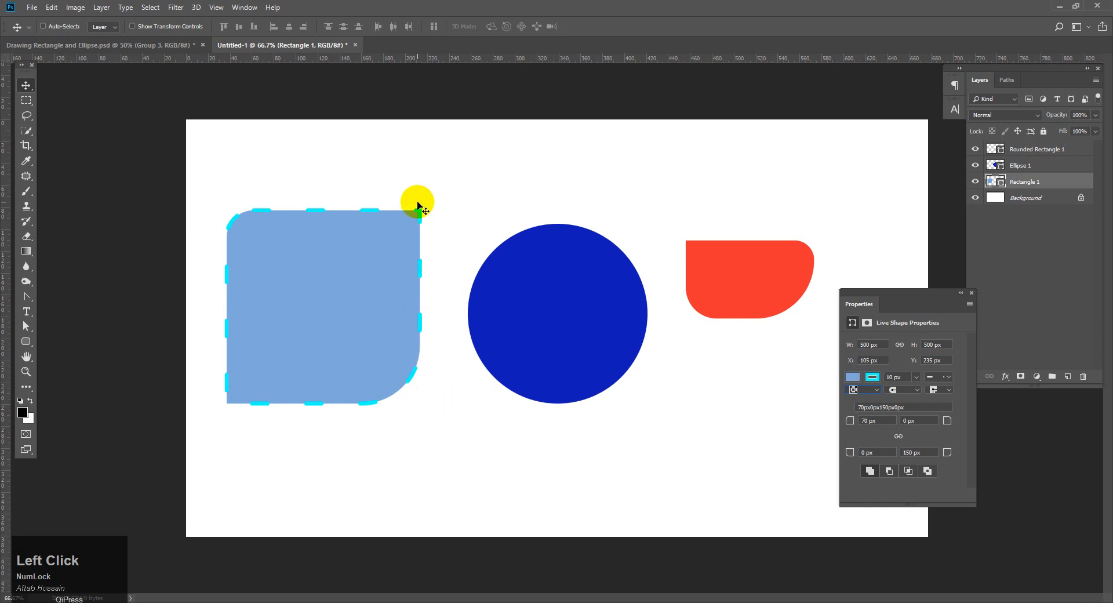
- Set the stroke width of the square to 15 px
click(896, 377)
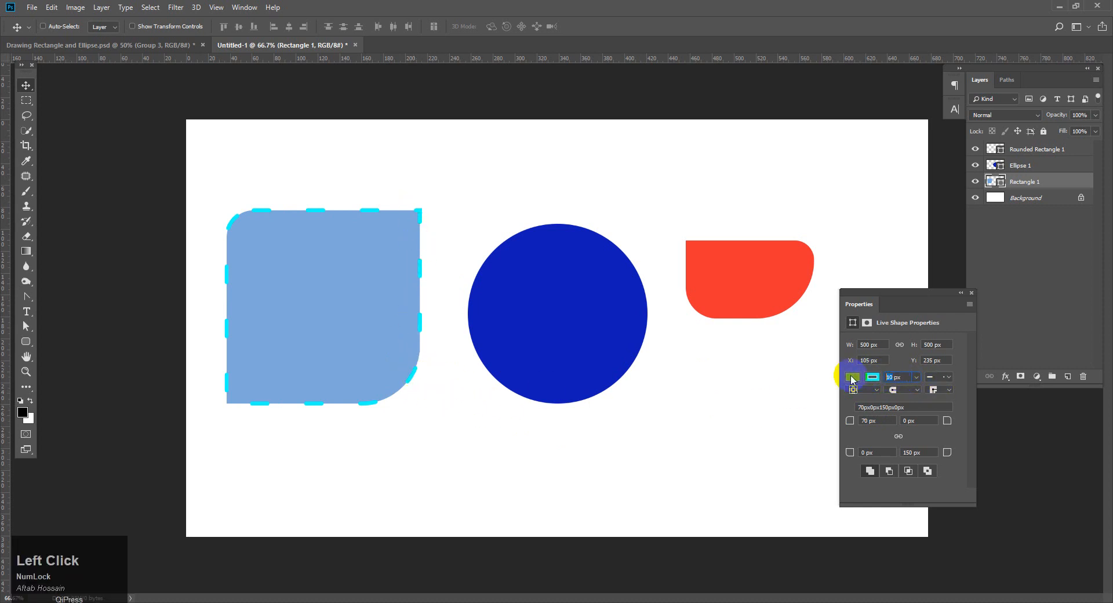
text(15)
key(Return)
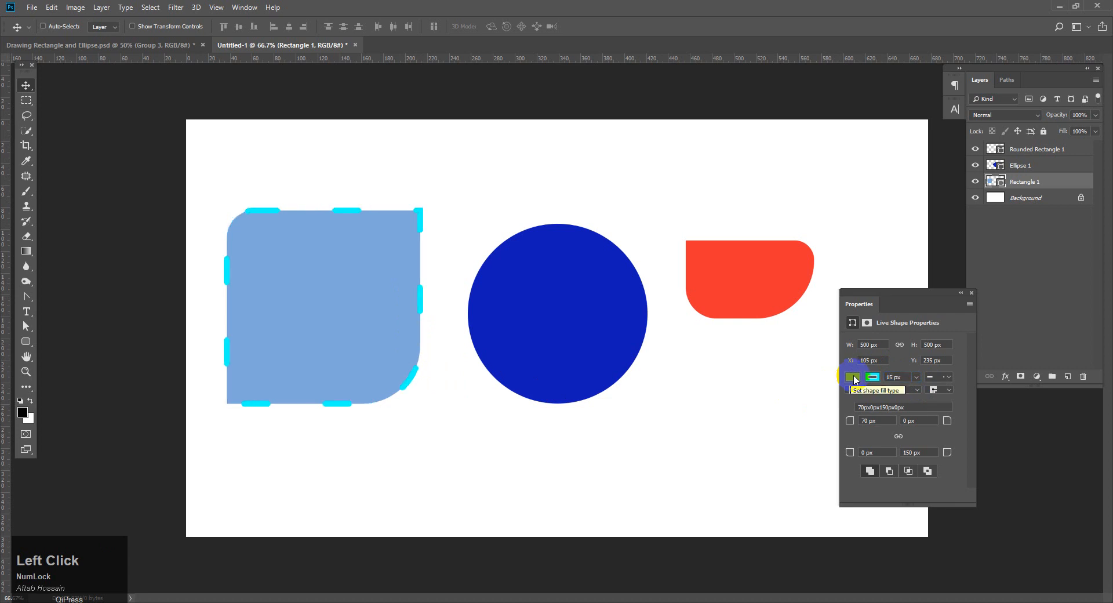
- Compare the inside, centre and outside alignments of the square's 15 px stroke, ending with outside
click(864, 390)
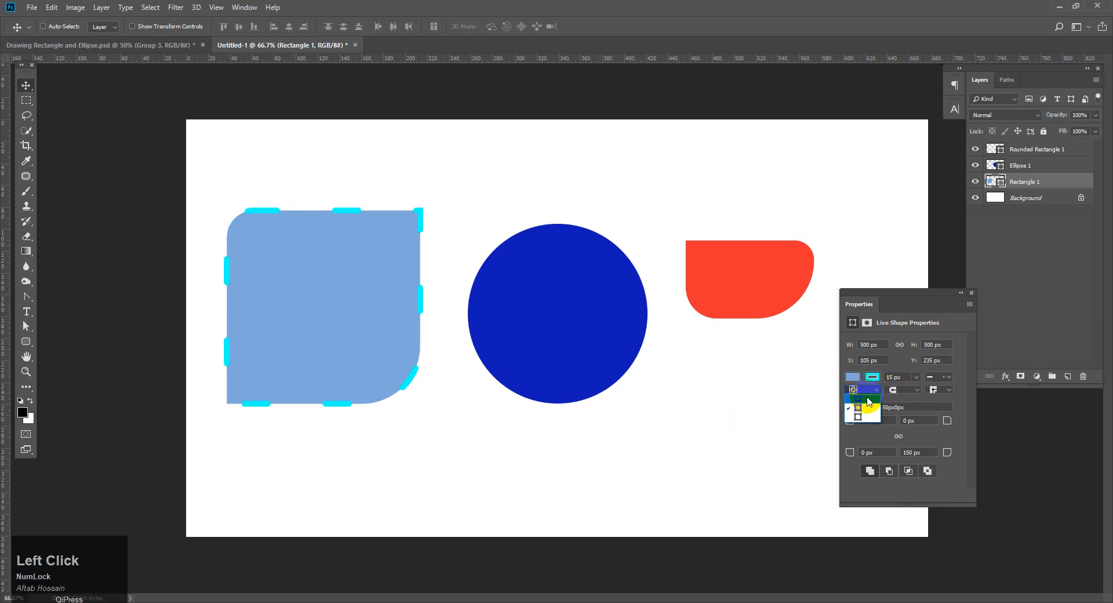
click(869, 400)
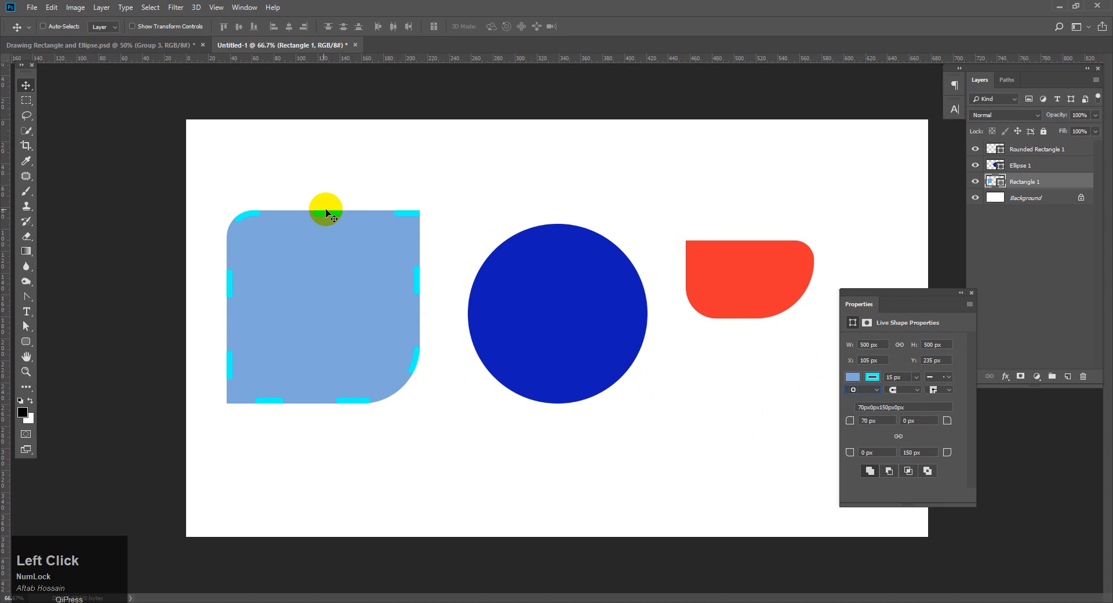
click(864, 390)
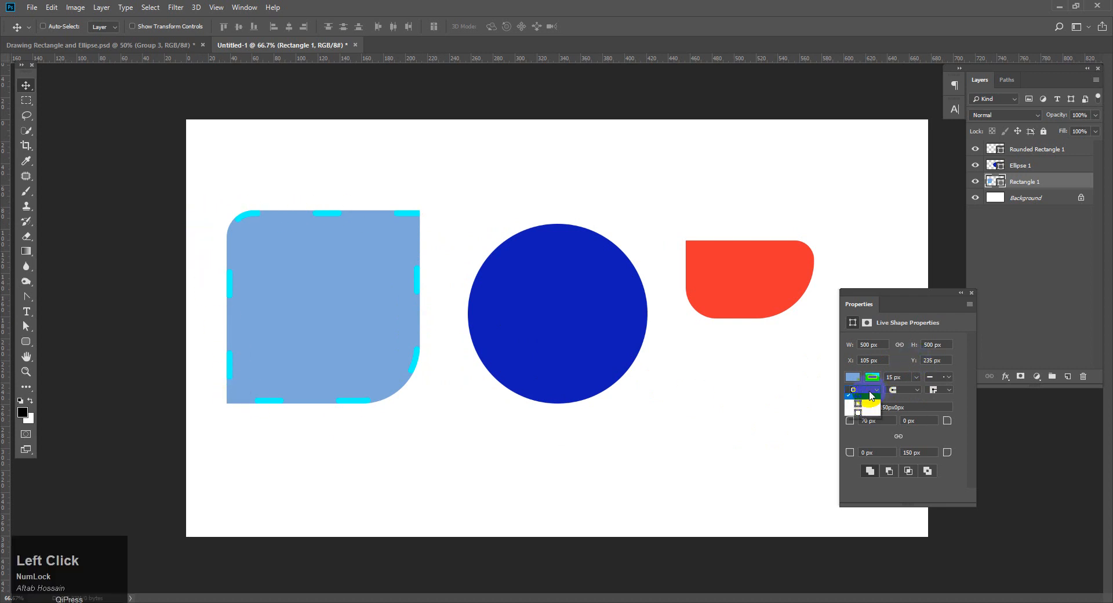
click(868, 408)
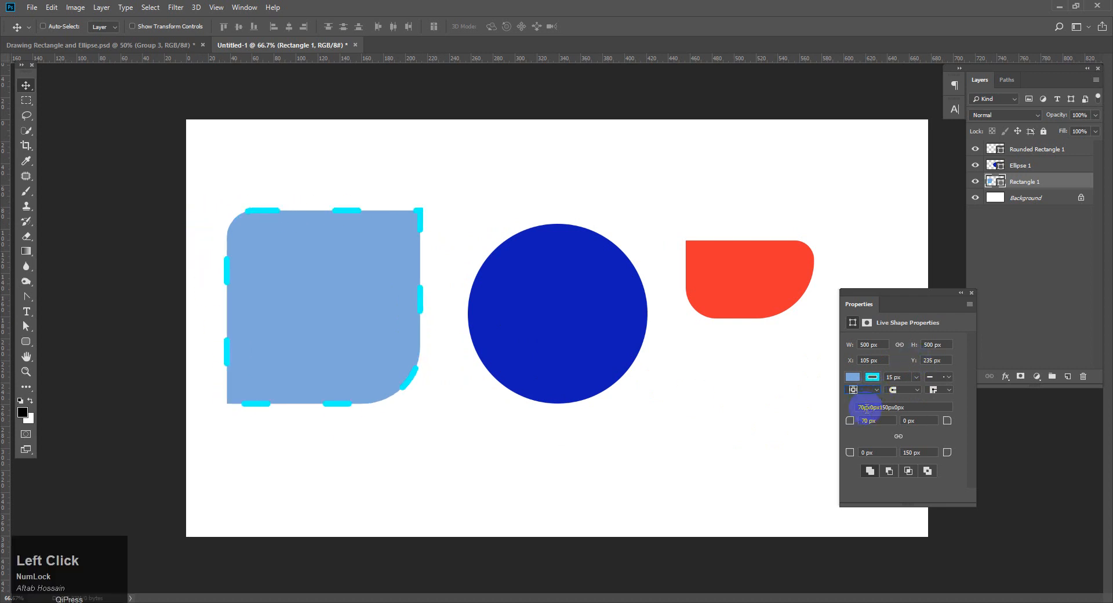
click(871, 394)
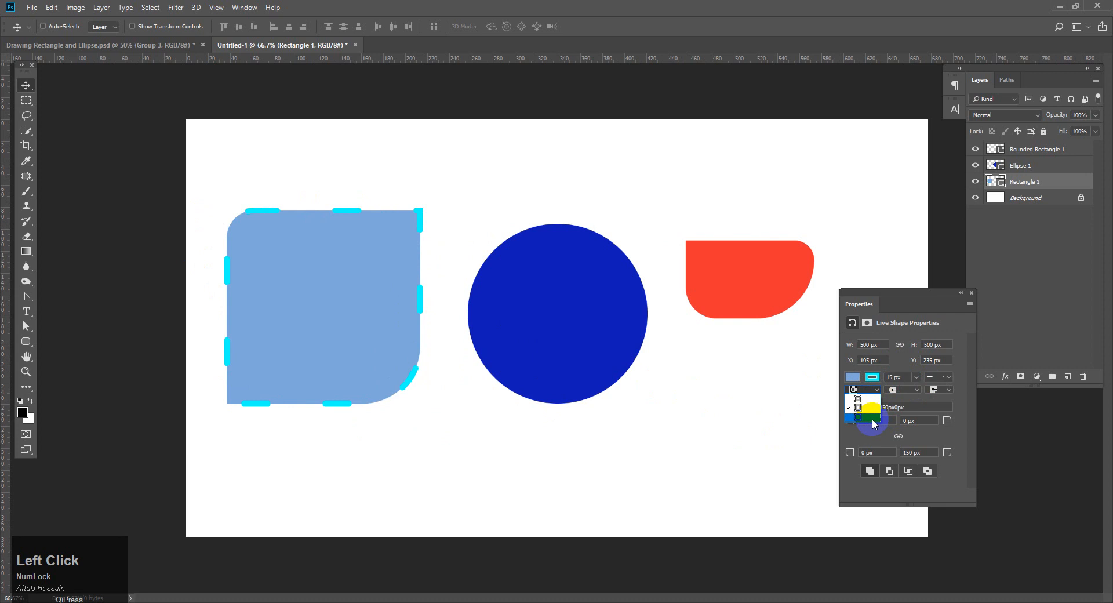
click(872, 424)
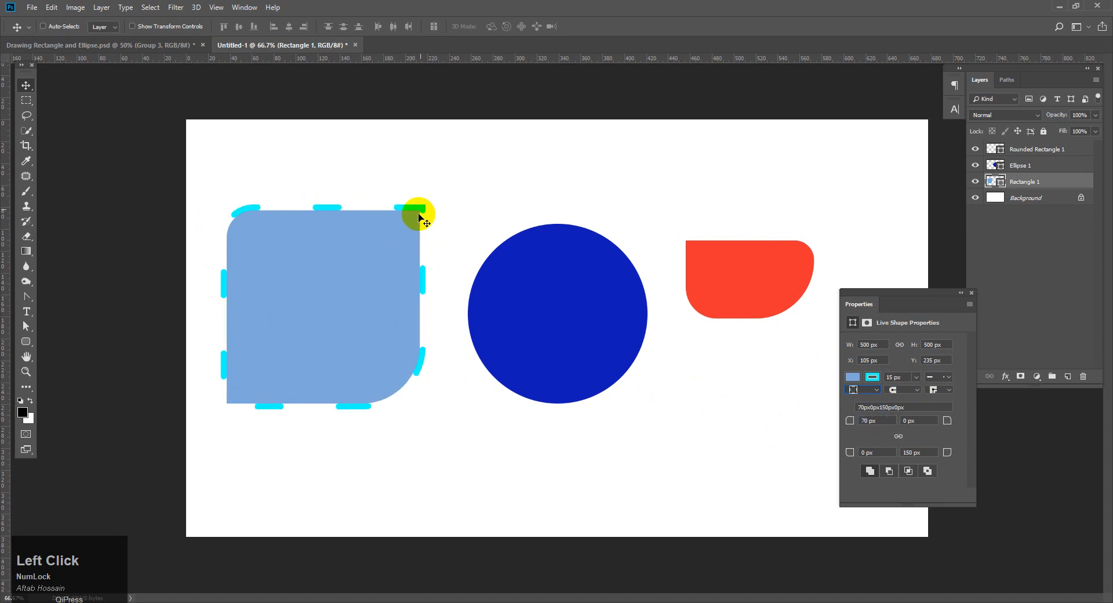
- Compare the butt, round and square caps on the dashes of the square's stroke, ending with the square cap
click(906, 390)
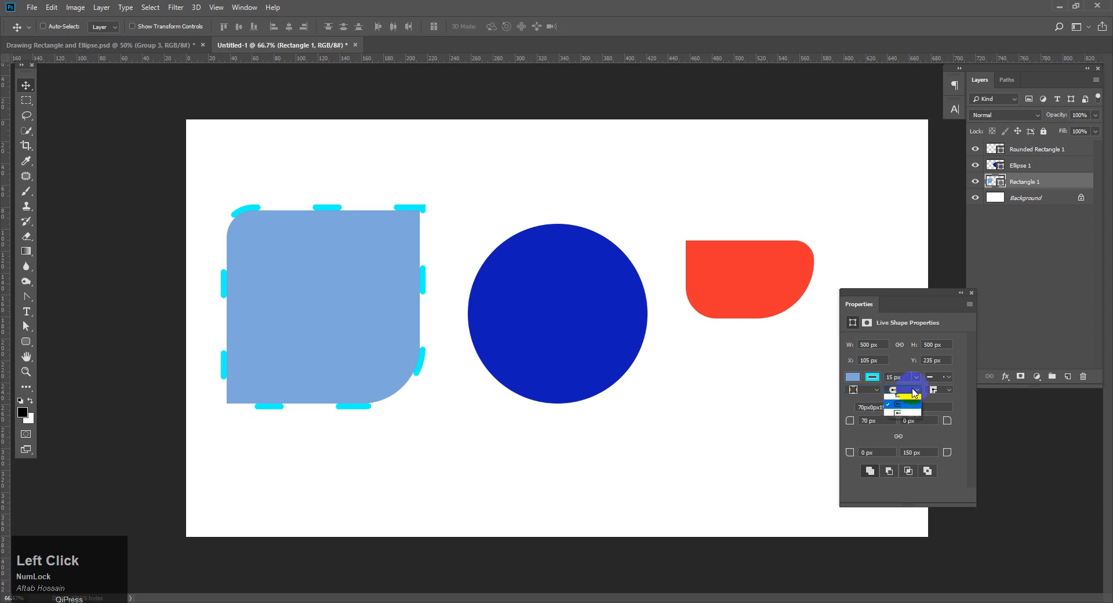
click(908, 403)
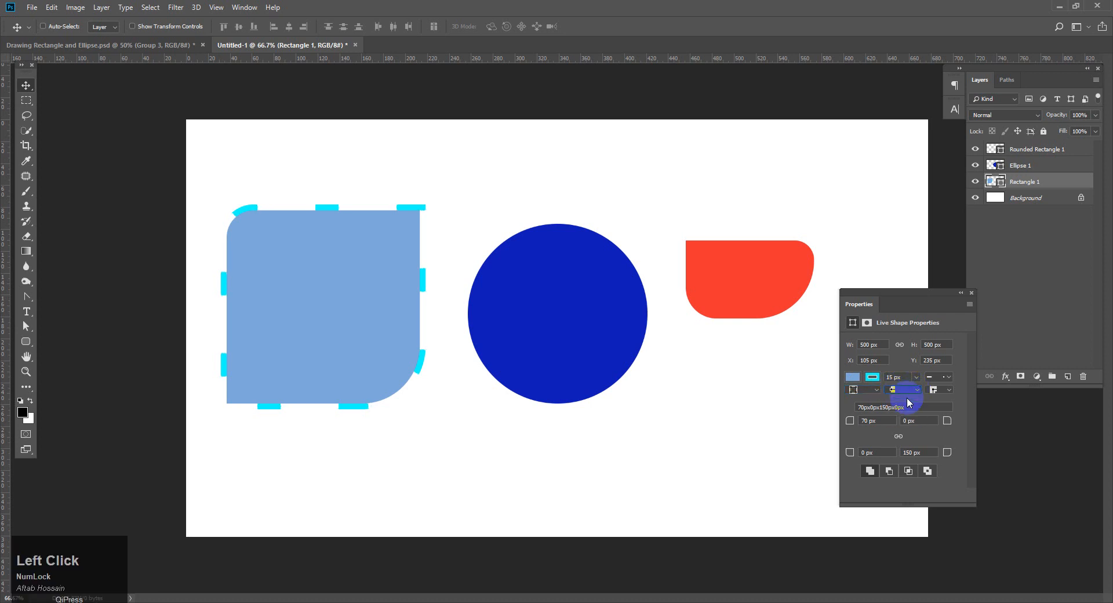
click(905, 389)
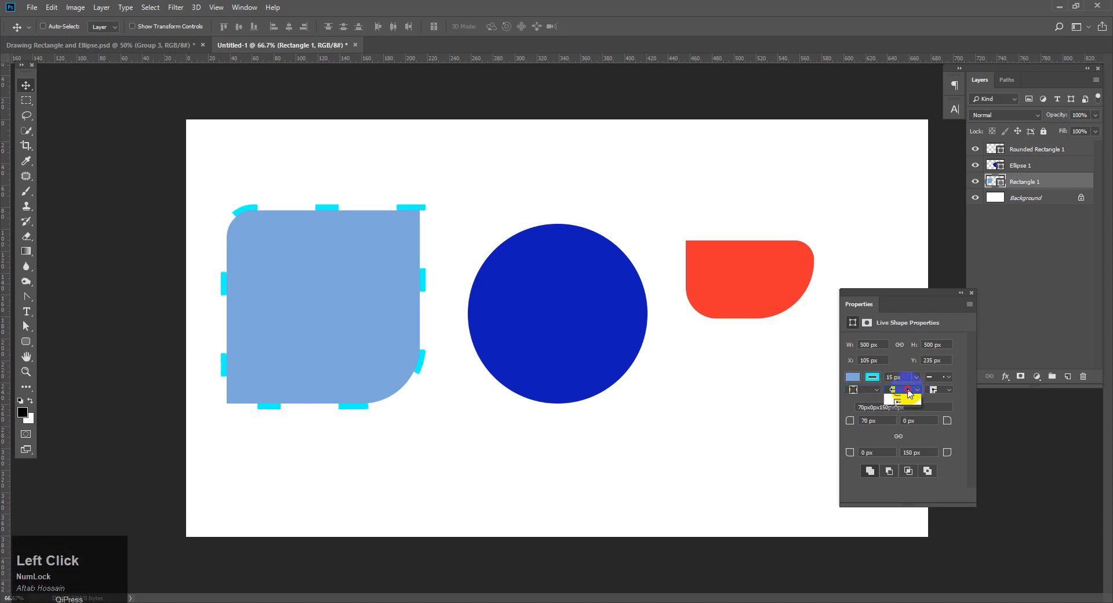
click(908, 404)
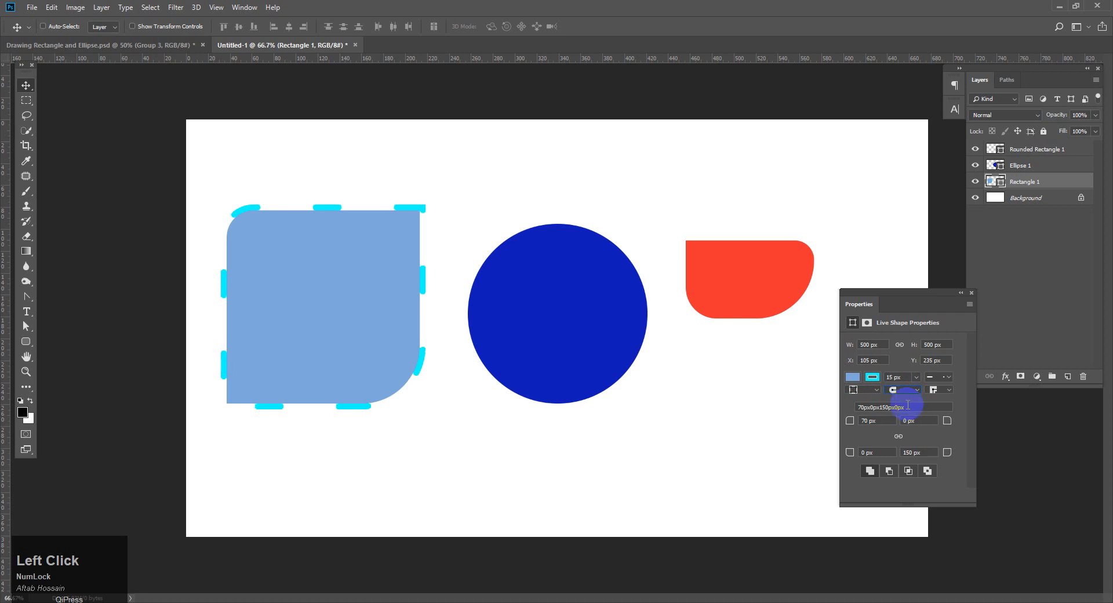
click(908, 390)
click(907, 417)
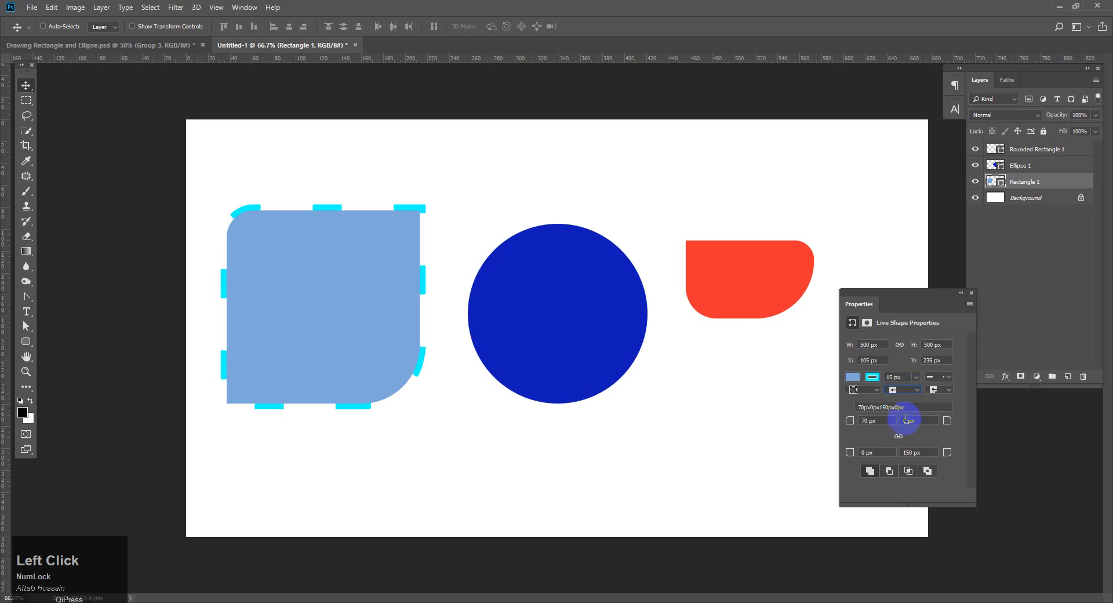
- Set the dash caps of the square's stroke to butt and its corner join to round
click(905, 390)
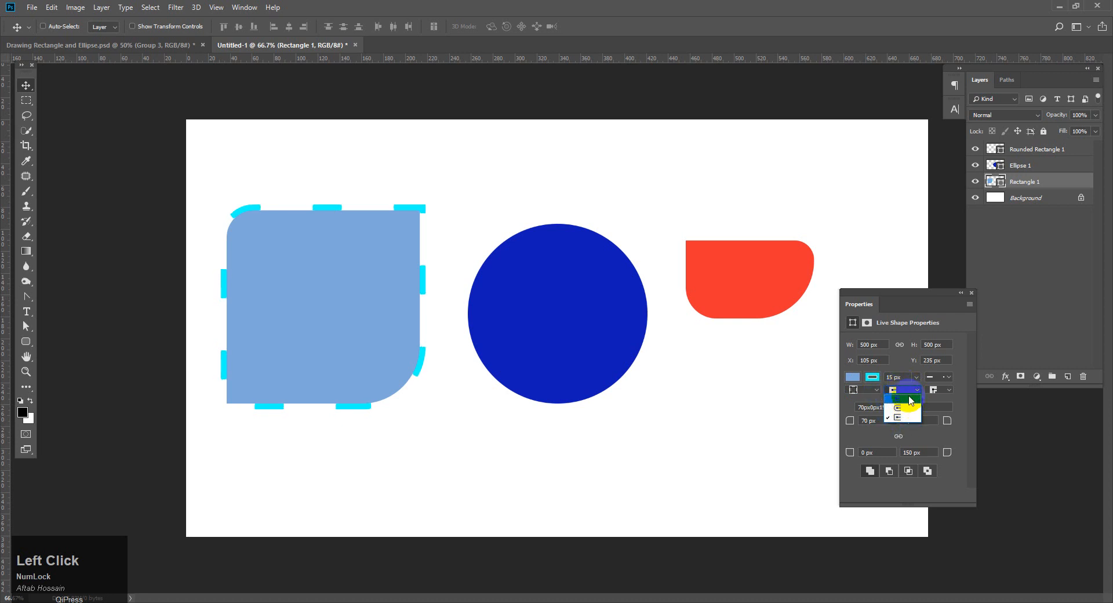
click(939, 390)
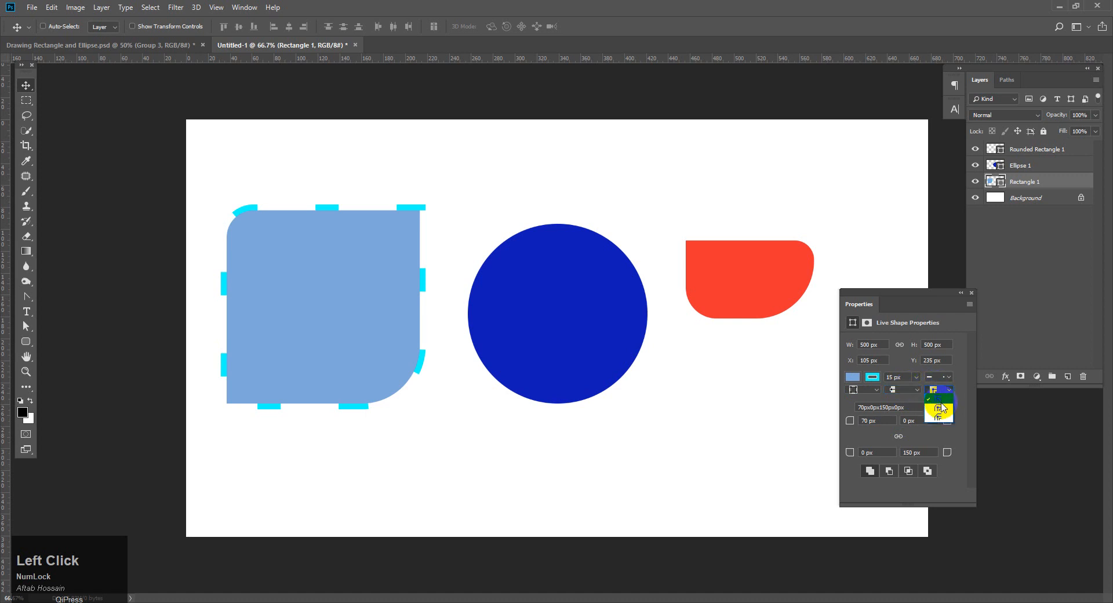
click(941, 410)
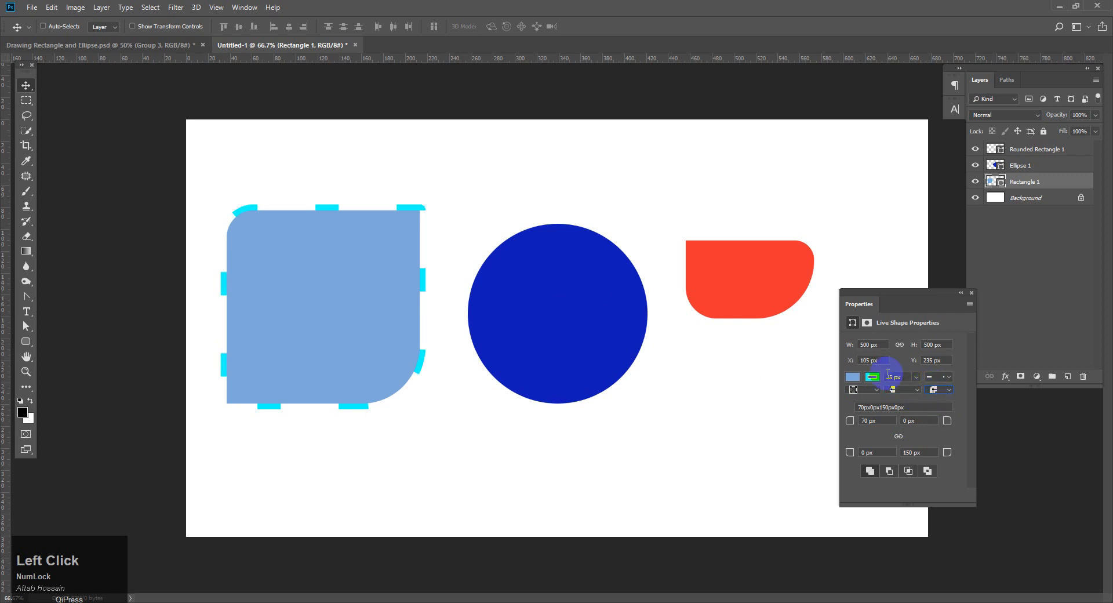
- Apply the solid line preset to the square's stroke and set its corner join to round
click(941, 378)
click(937, 411)
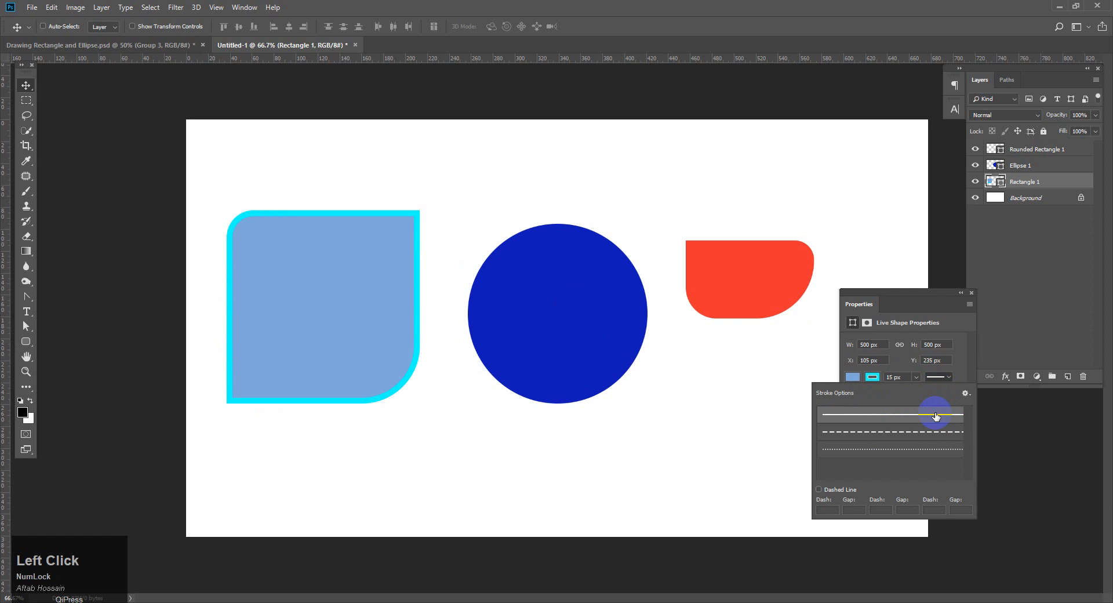
click(948, 322)
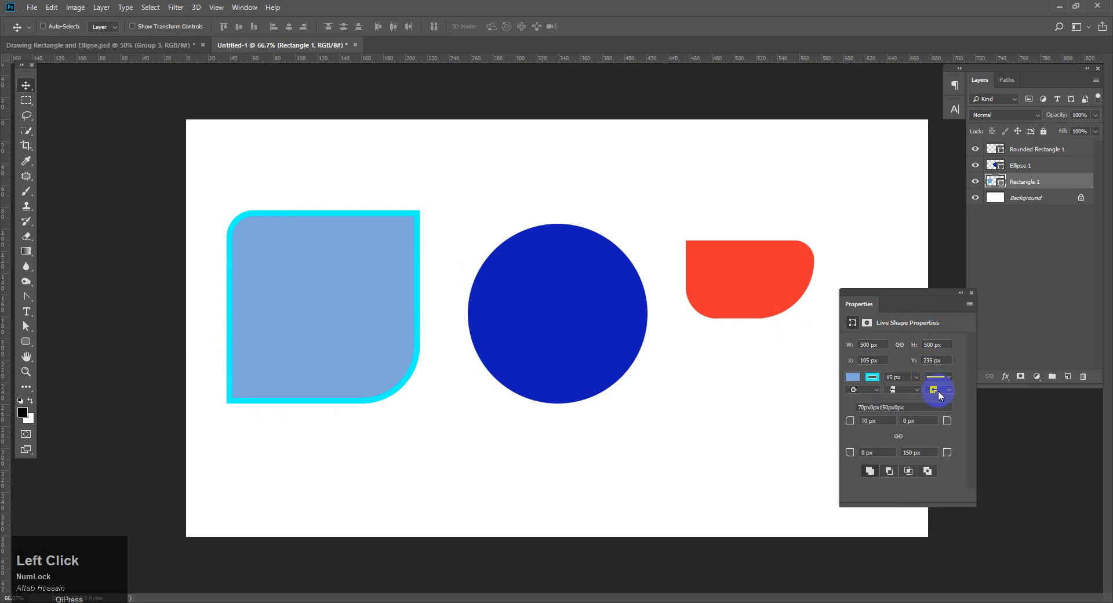
click(938, 388)
click(942, 390)
click(945, 410)
- Select the Rectangle 1 layer from the canvas and set its stroke's corner join to miter
right_click(324, 260)
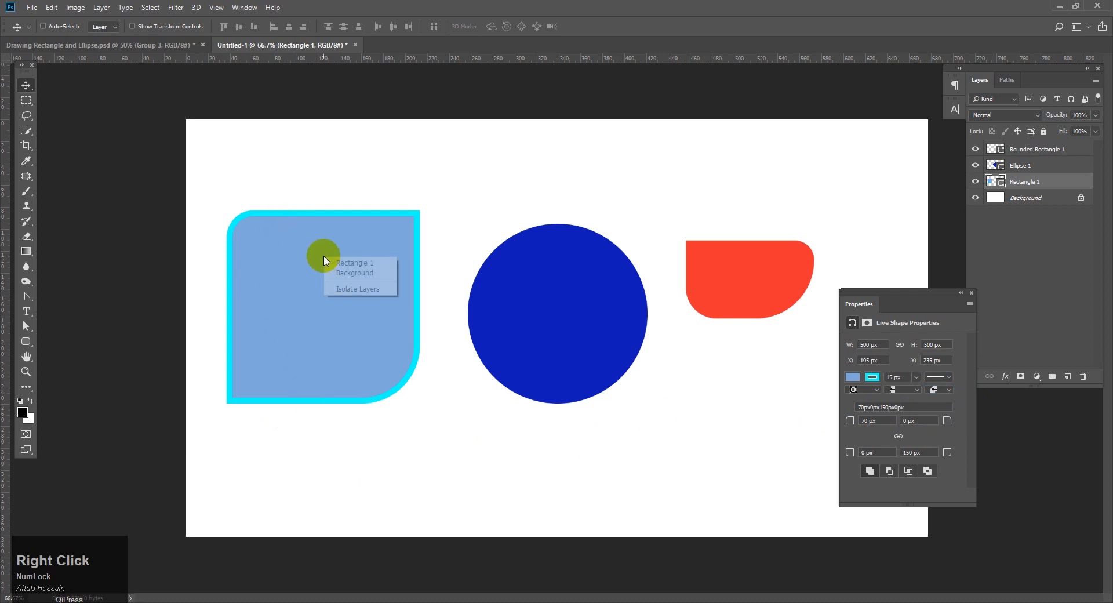
click(339, 263)
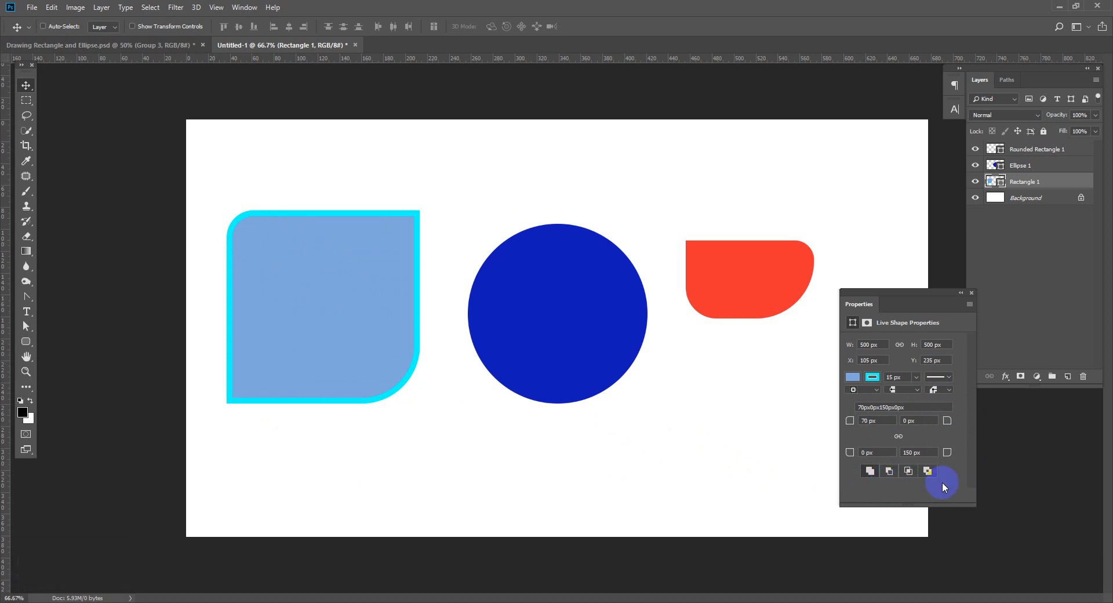
click(935, 392)
click(938, 400)
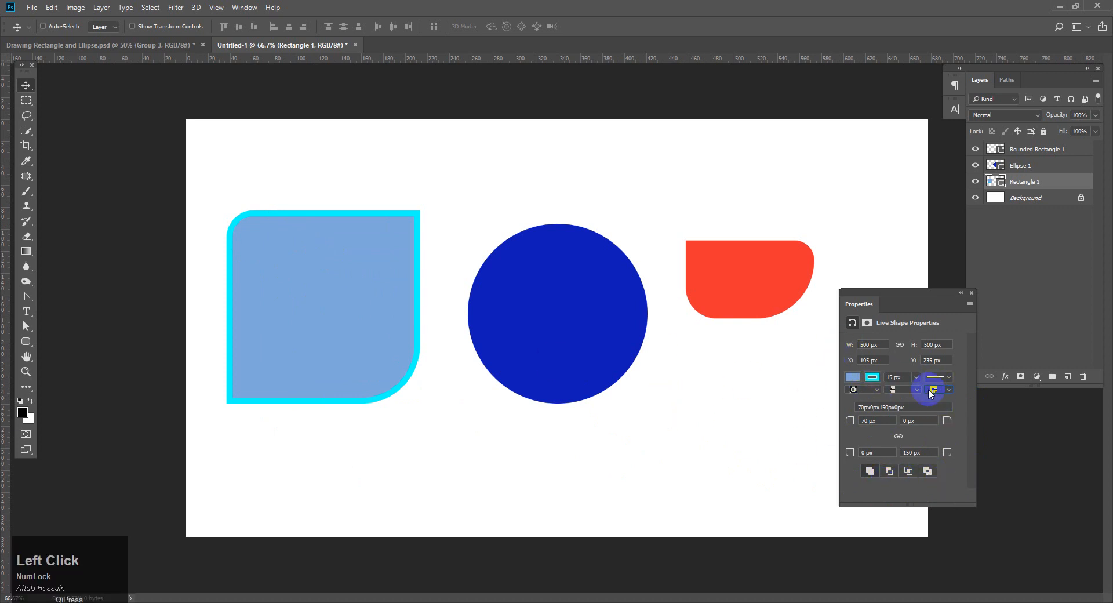
- Apply the dashed line preset to the square's stroke and set its dash caps to round
click(940, 375)
click(945, 432)
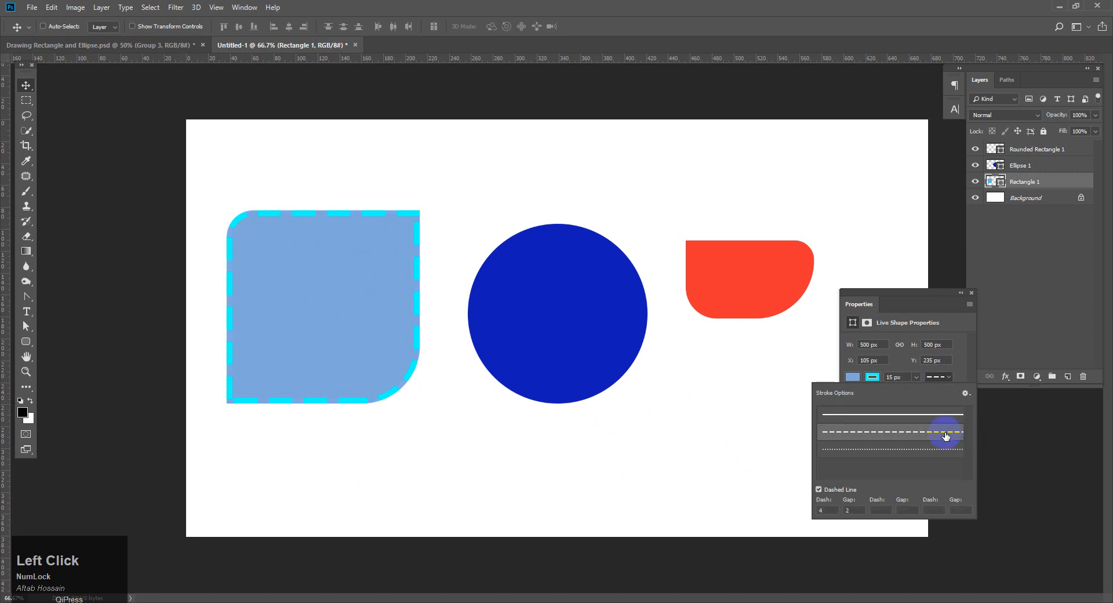
click(969, 369)
click(944, 391)
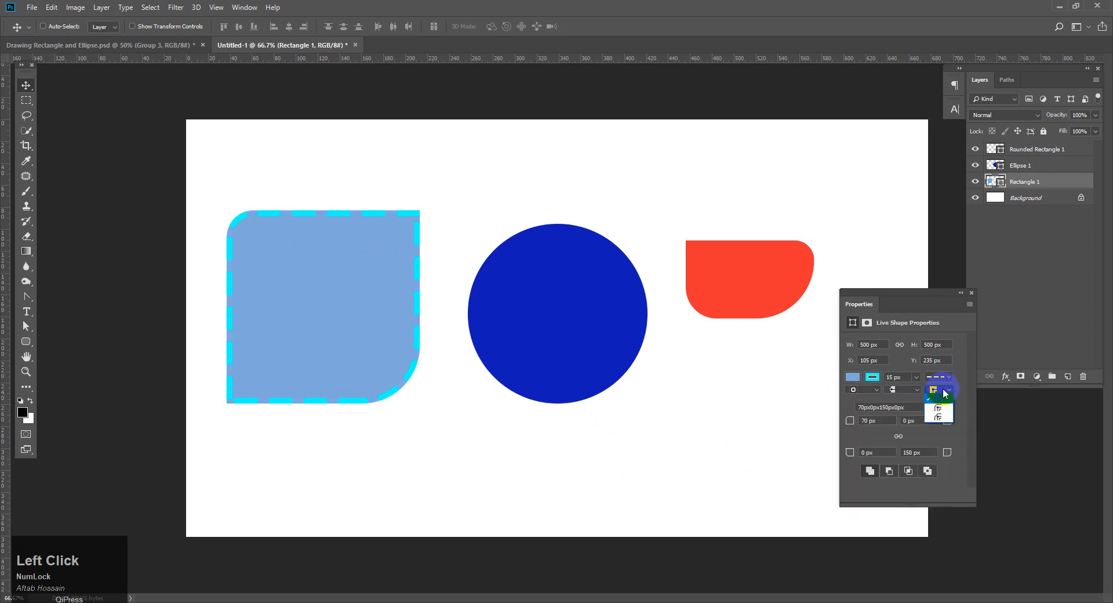
click(899, 389)
click(905, 405)
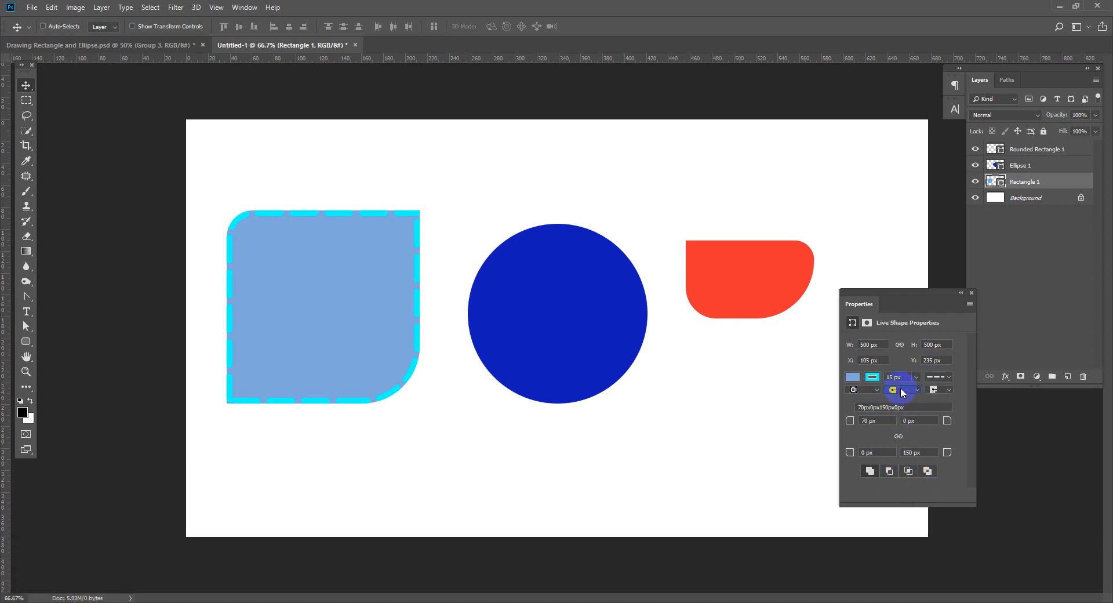
- Switch the square's dashed line off and on again, and set the dash length to 6 and the gap to 10
click(946, 378)
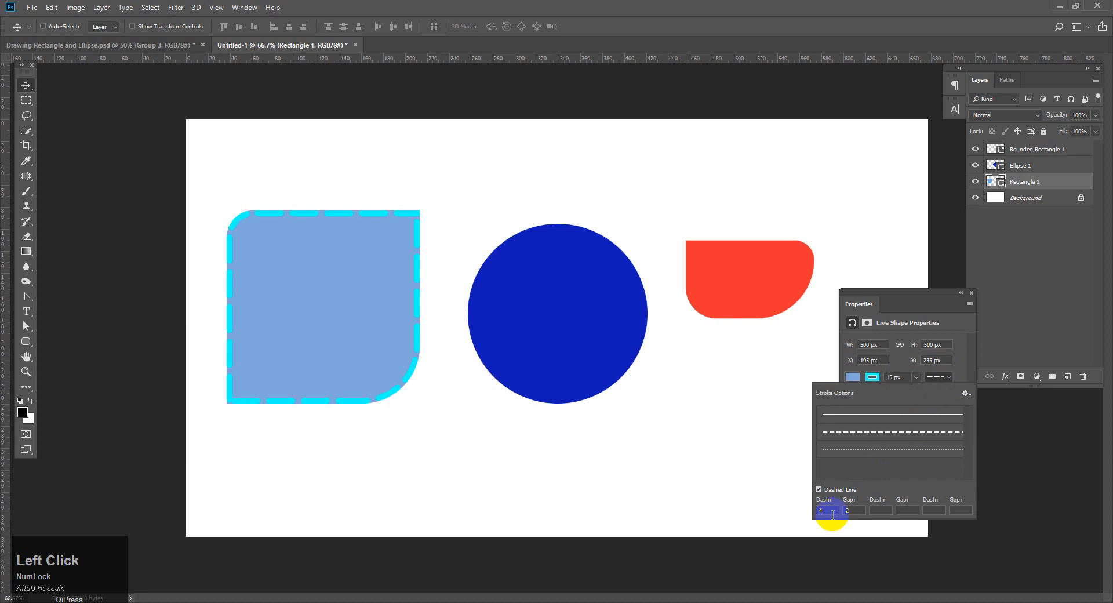
click(820, 491)
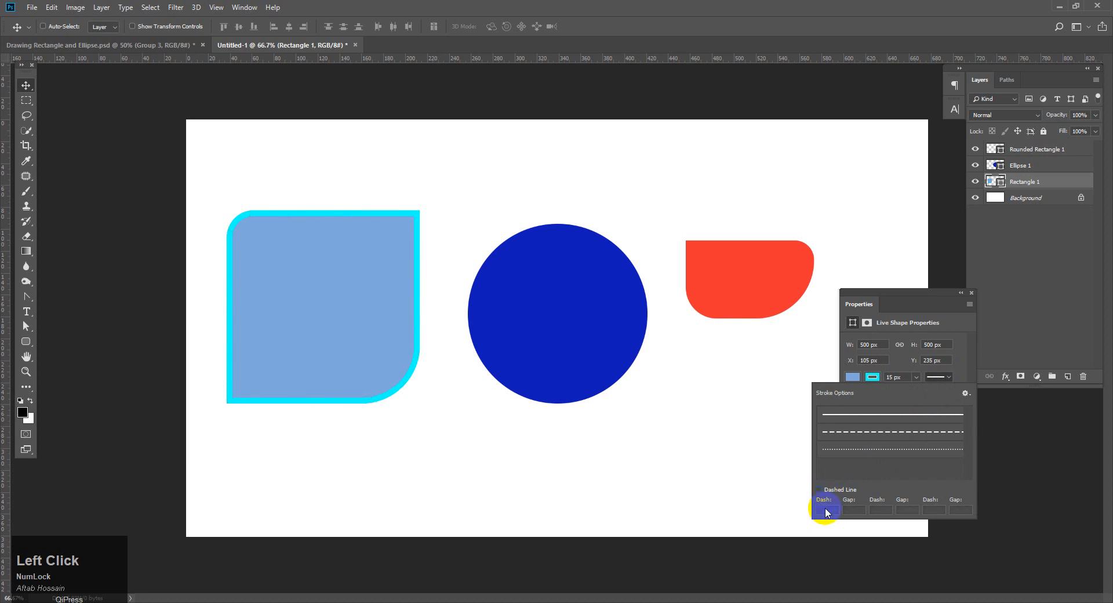
click(820, 491)
click(829, 508)
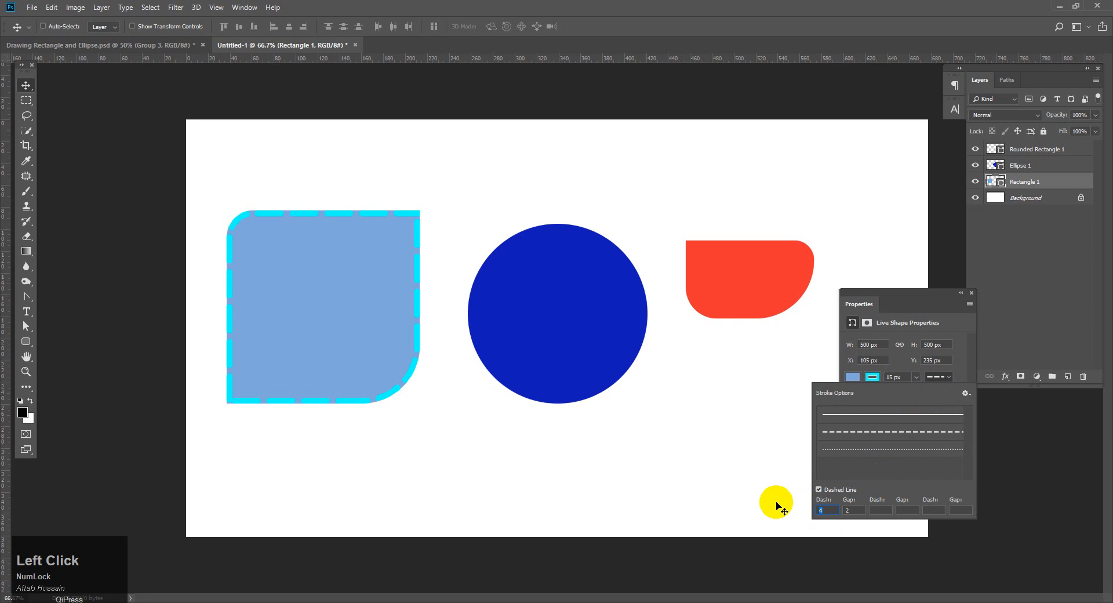
text(6)
click(855, 509)
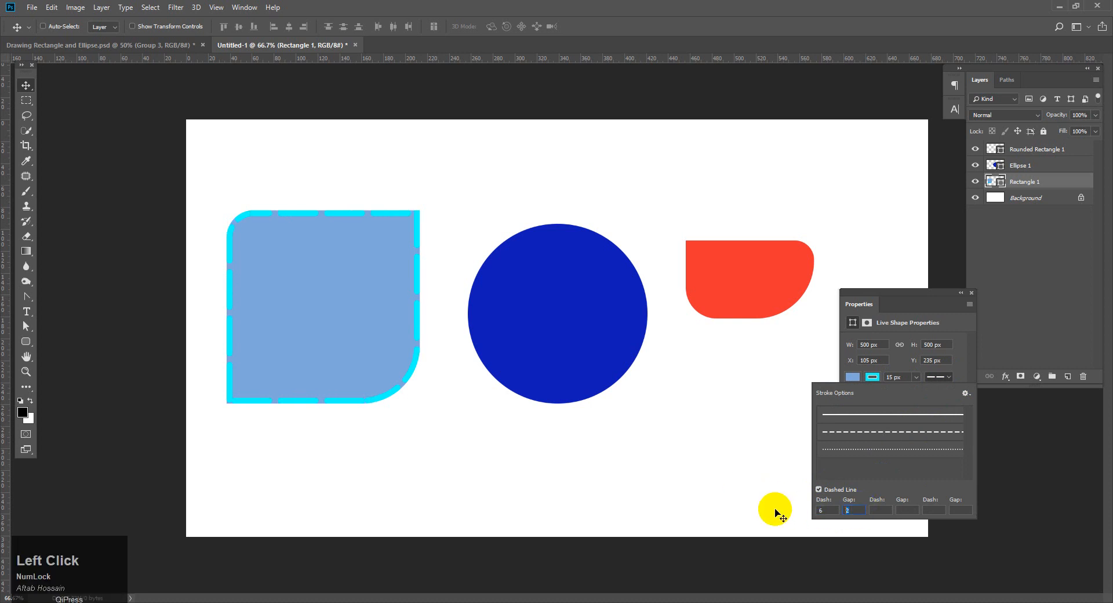
text(10)
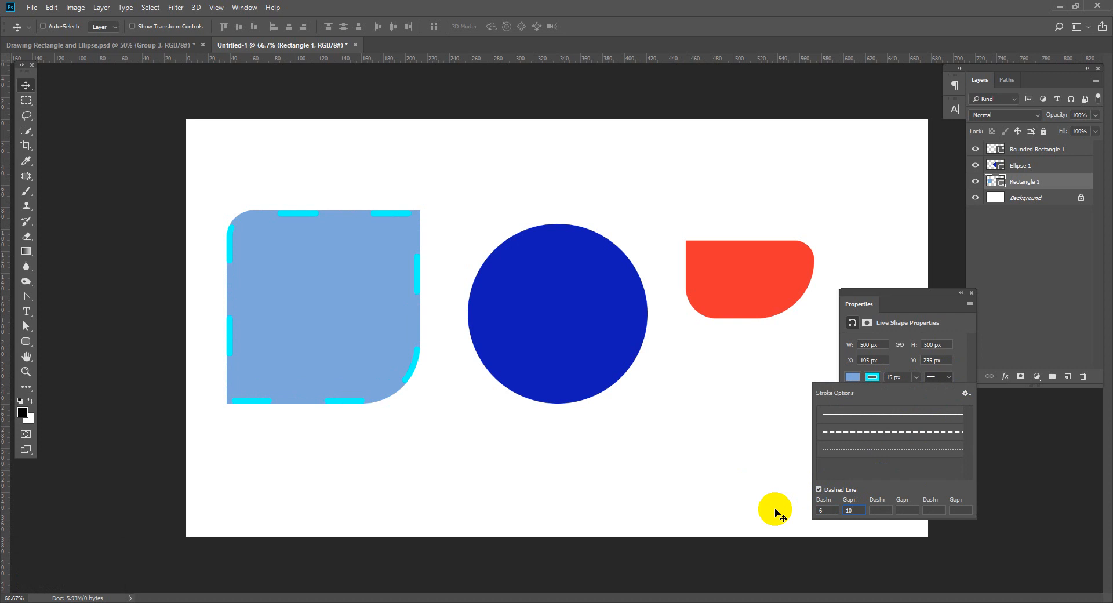
- Try a second dash of 8 and gap of 12 in the square's stroke pattern, and clear both values again
click(882, 510)
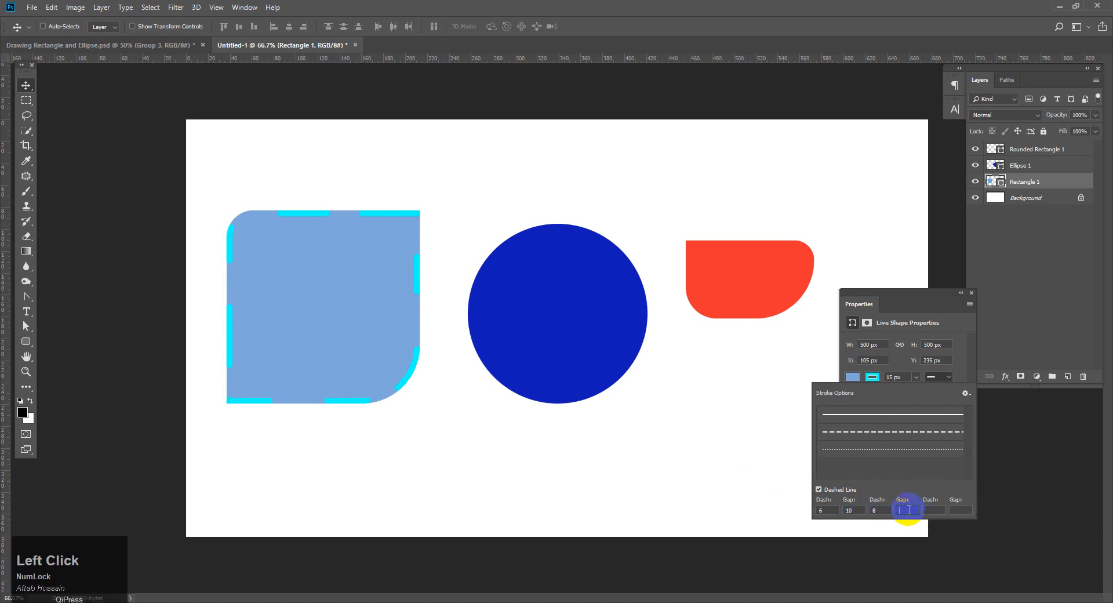
text(12)
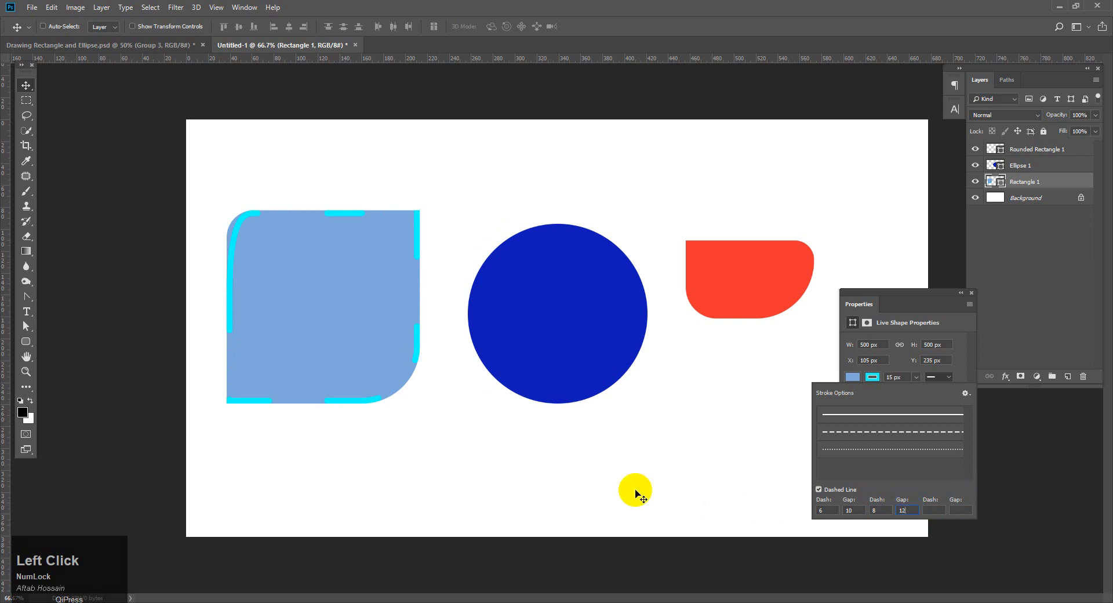
drag(908, 510, 891, 509)
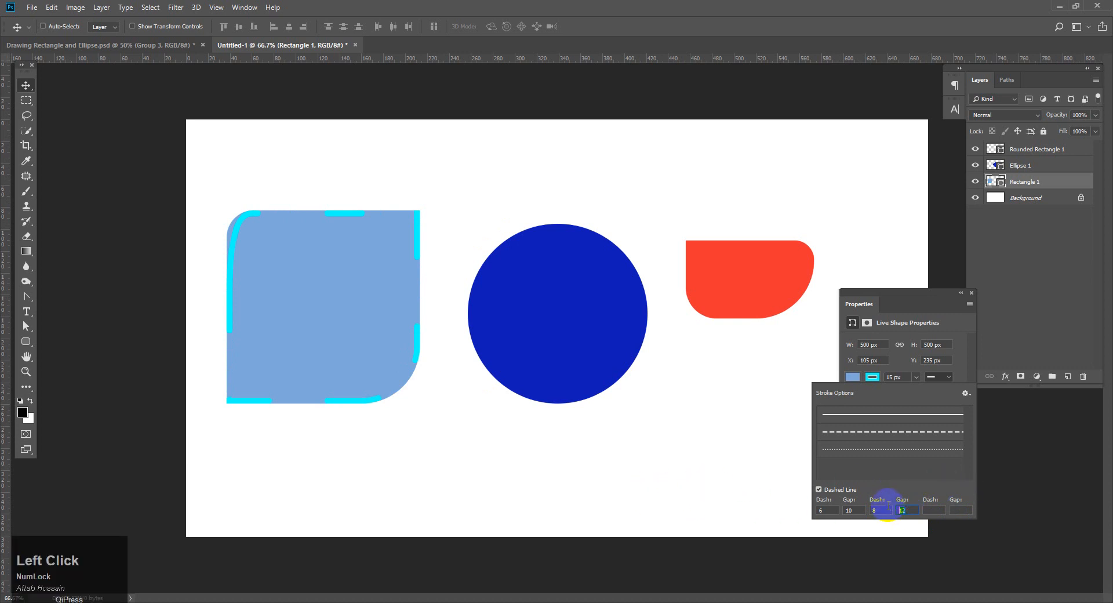
key(BackSpace)
click(860, 509)
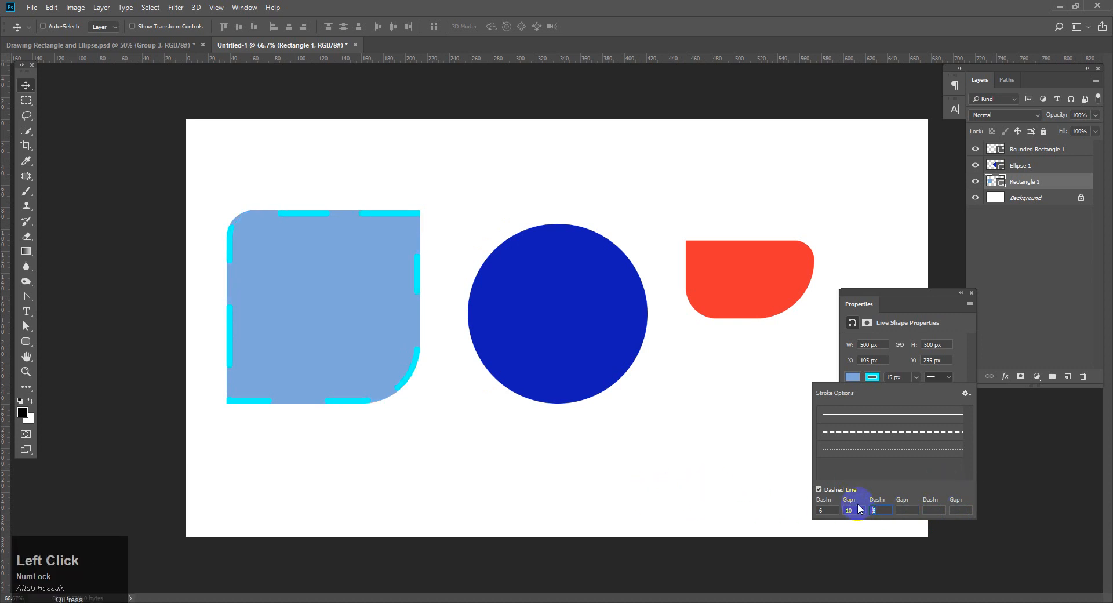
key(BackSpace)
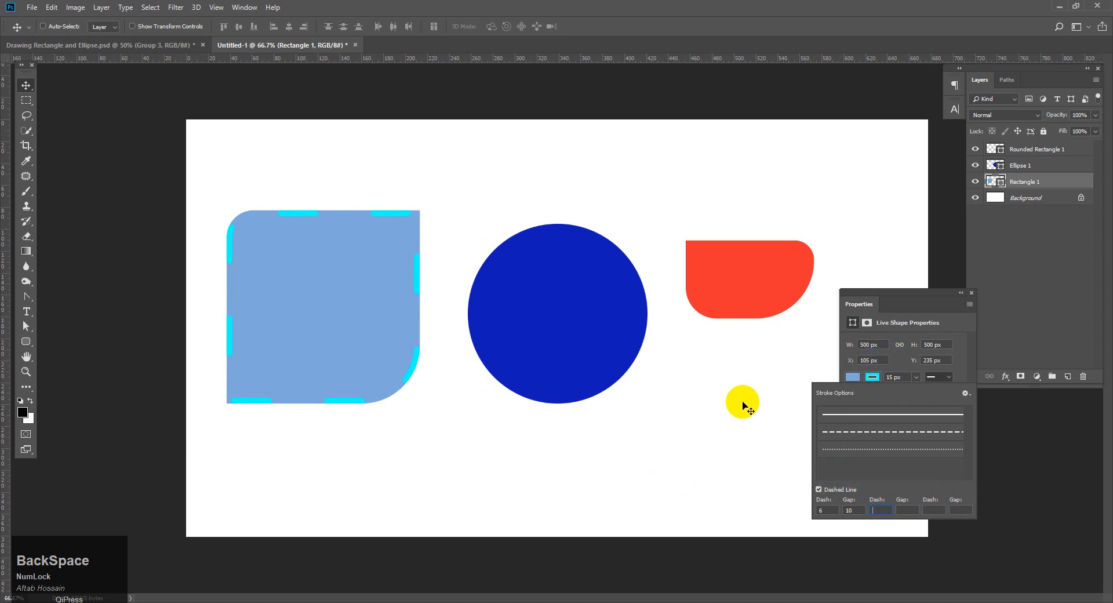
- Change the square's stroke corner join to round, and to bevel
click(949, 377)
click(947, 390)
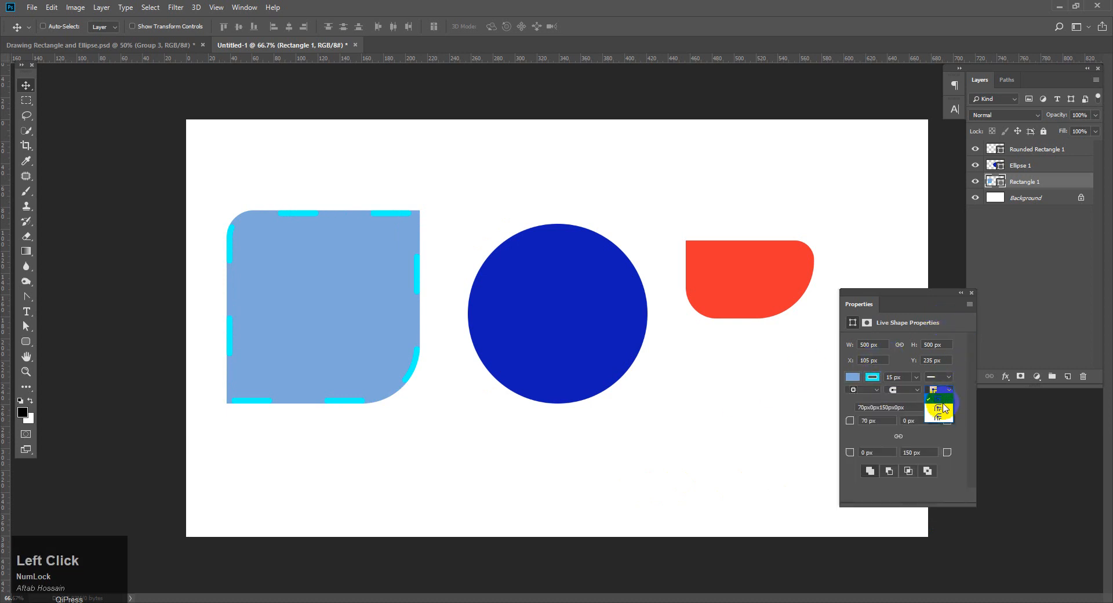
click(942, 406)
click(945, 392)
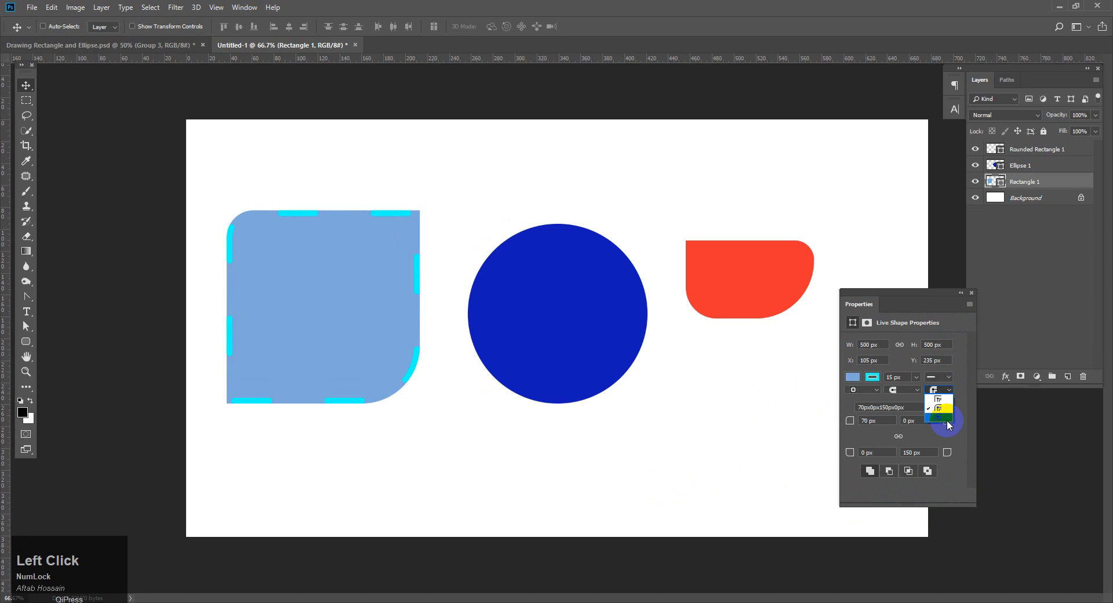
click(945, 418)
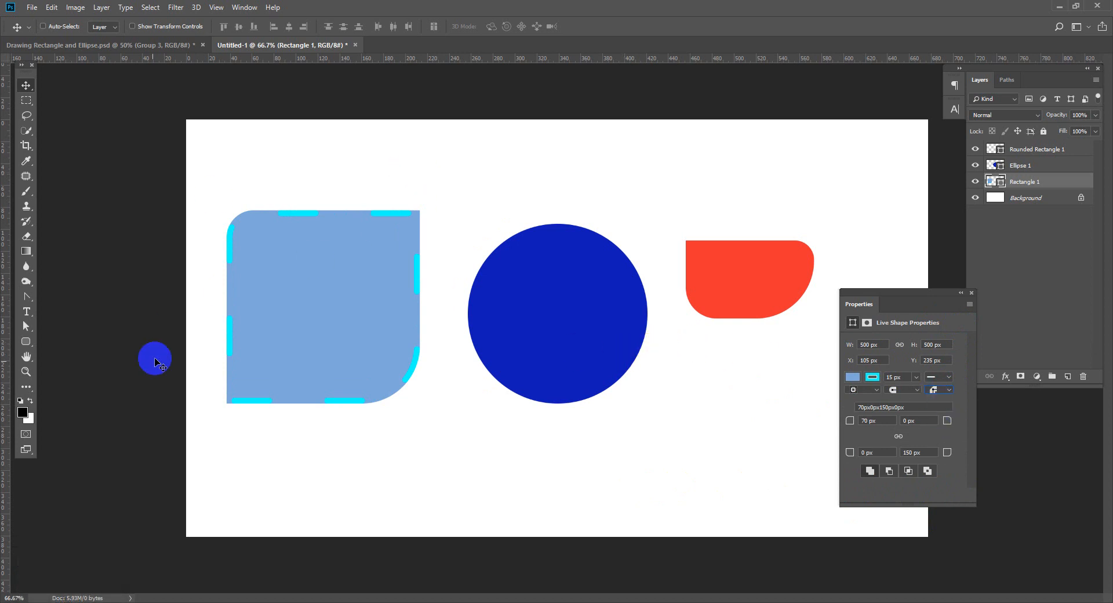
click(34, 338)
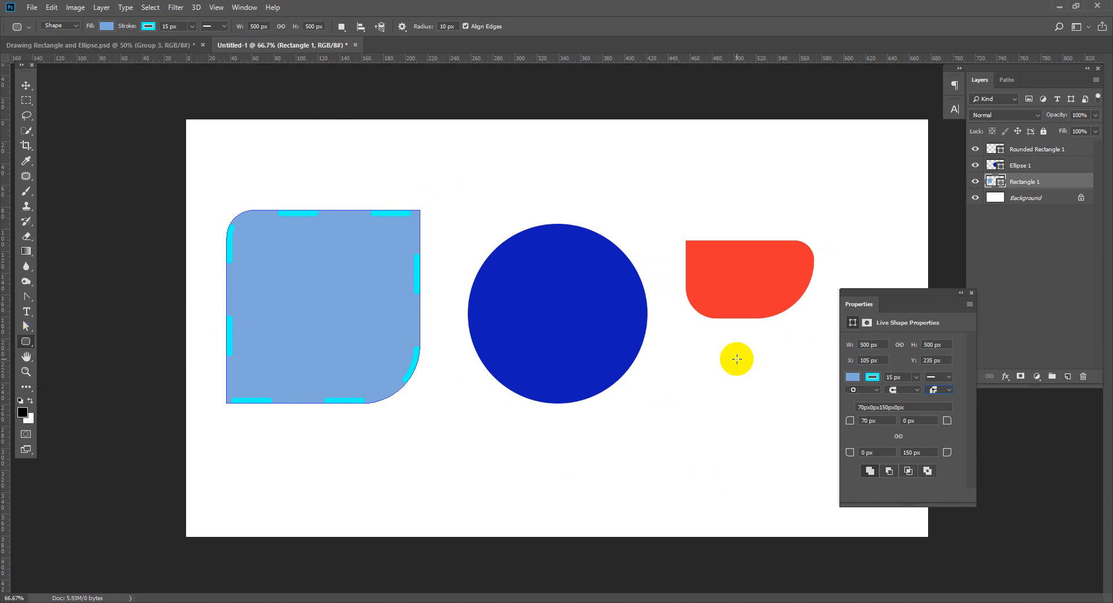
click(25, 103)
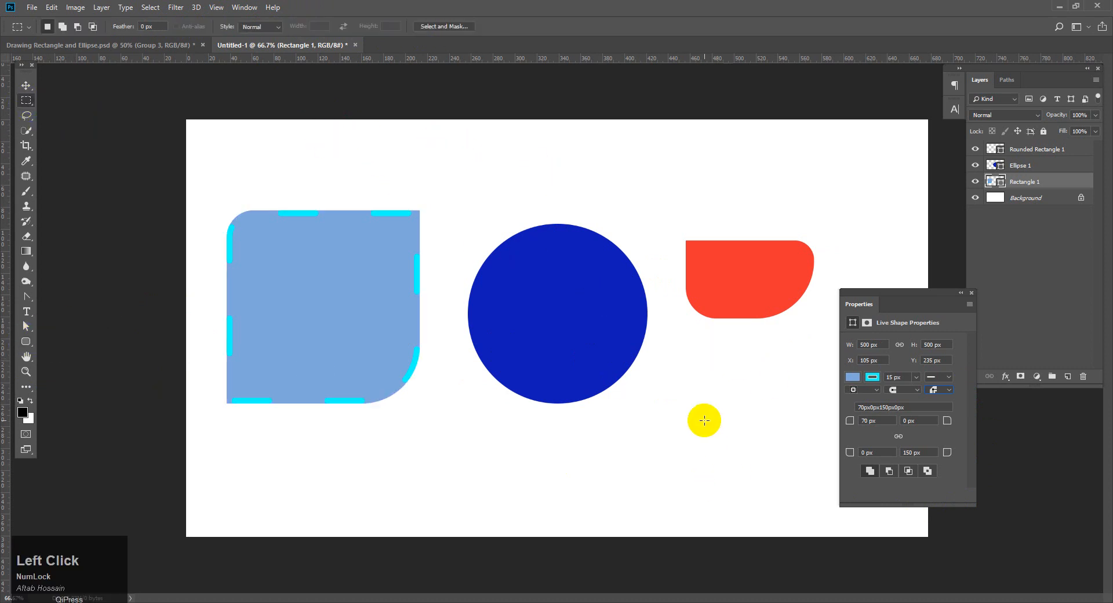
drag(656, 374, 820, 536)
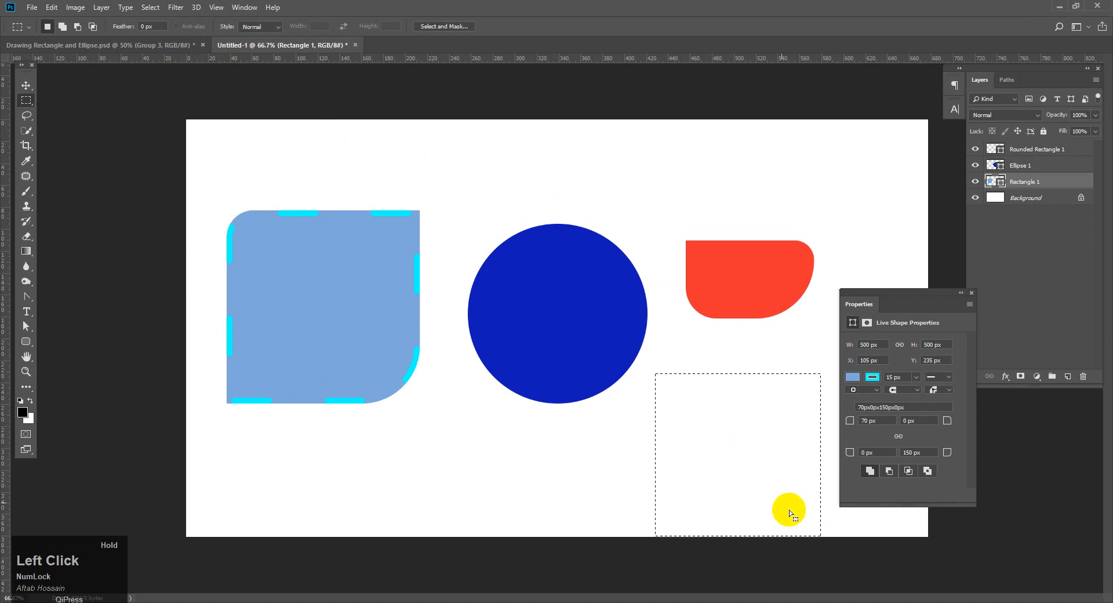
click(640, 394)
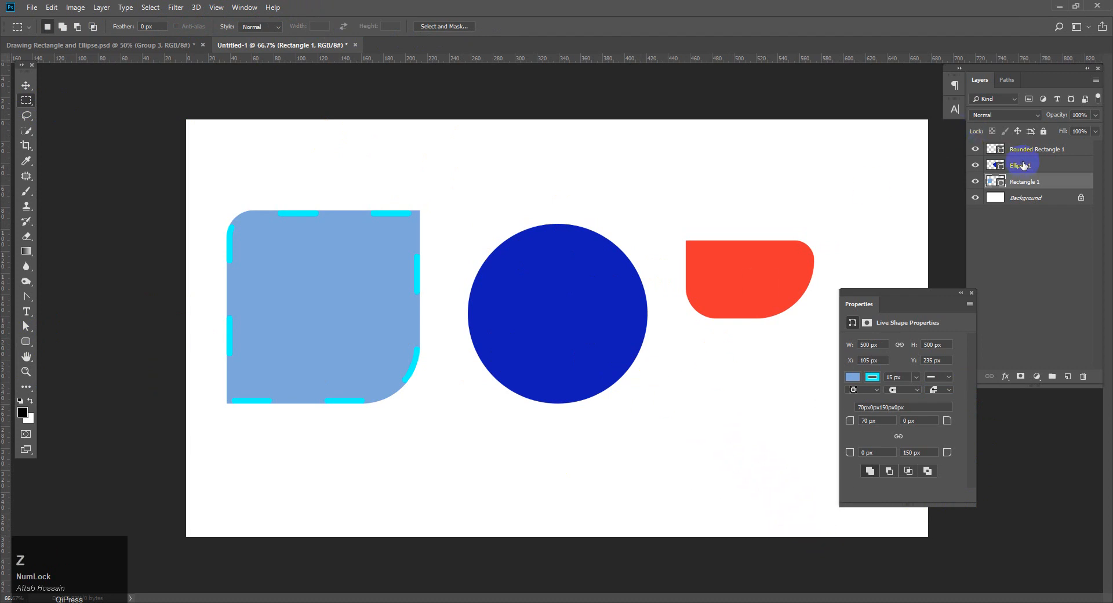
- Create a new layer above Rounded Rectangle 1 and draw a rectangular marquee about 163 × 89 mm above the red rounded shape
click(1037, 149)
click(1069, 378)
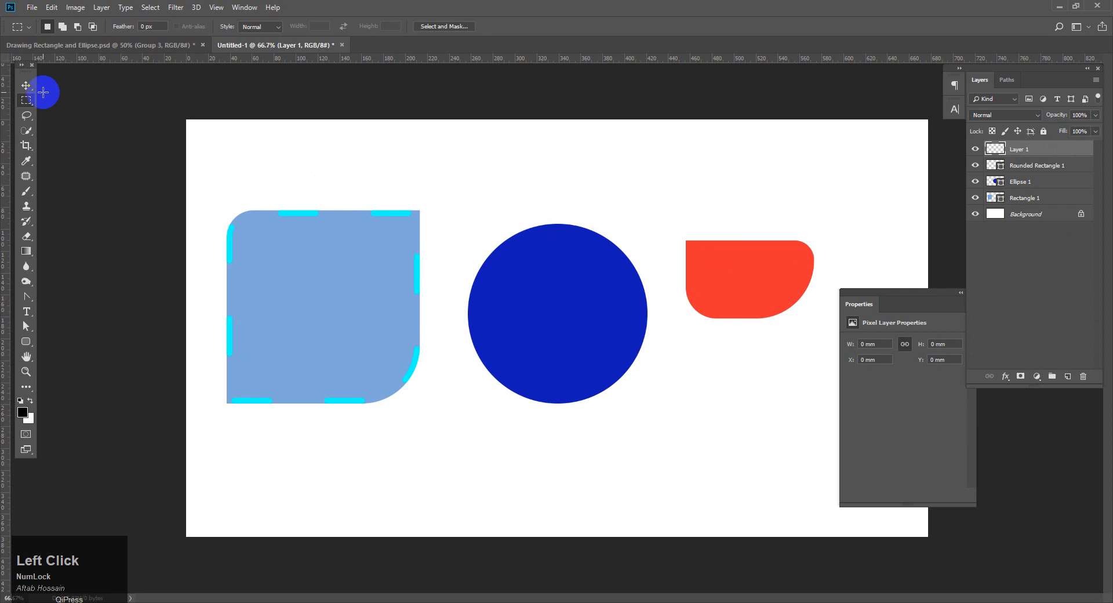
right_click(26, 103)
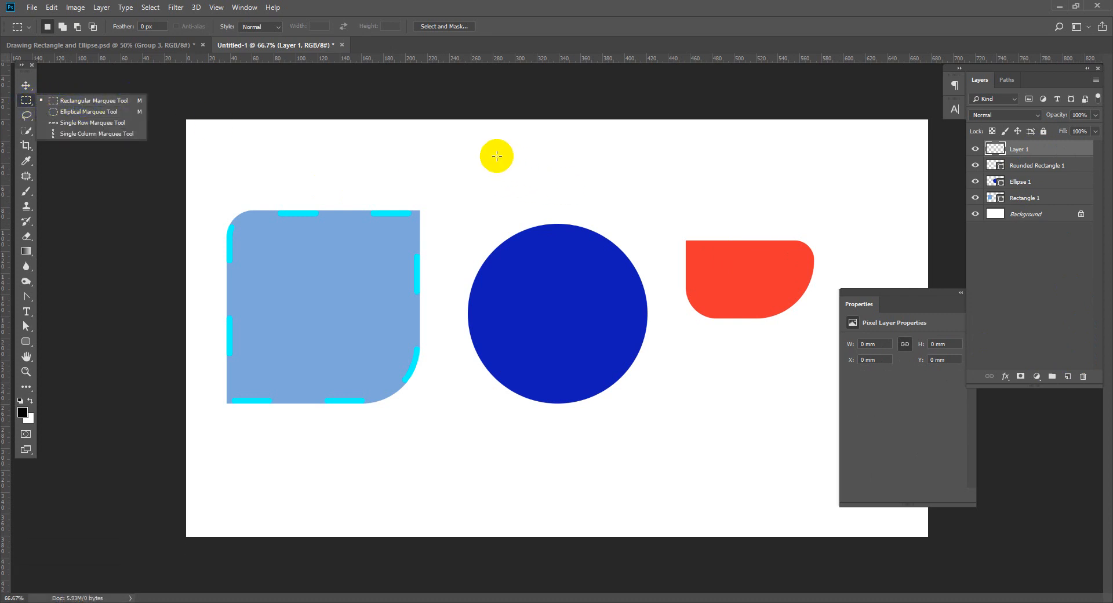
drag(665, 137, 843, 232)
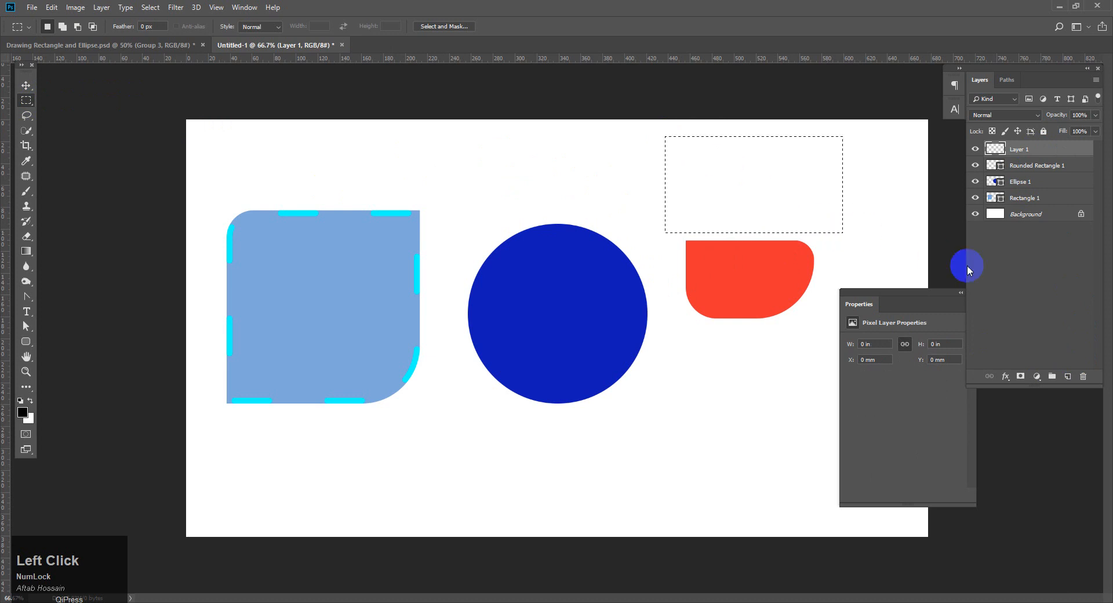
- Set the background color to bright red, fill the rectangular selection with it on Layer 1, and deselect
click(32, 427)
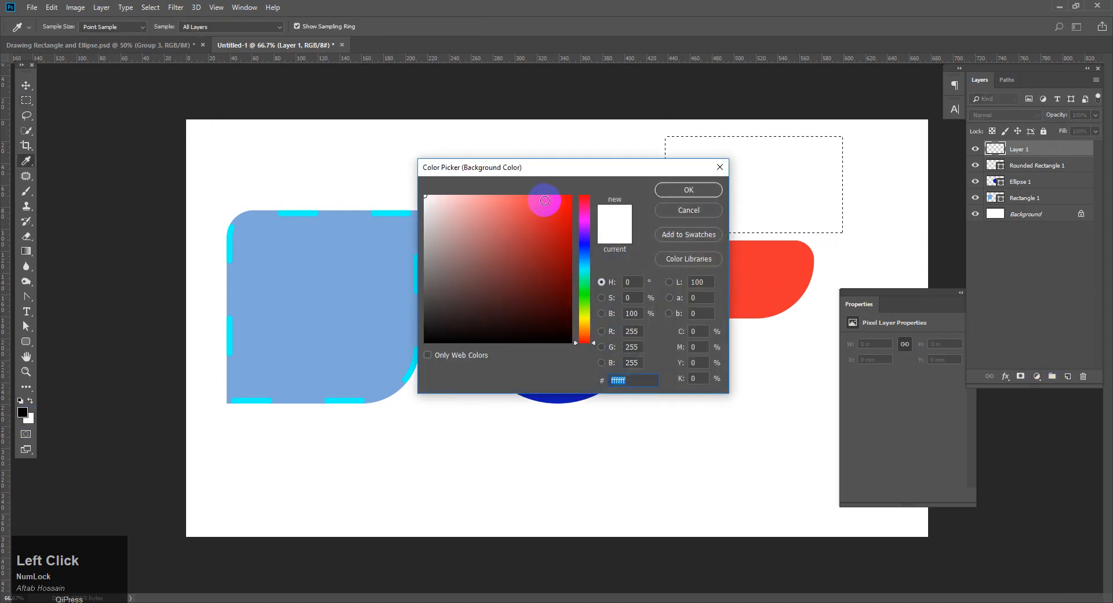
click(545, 201)
click(689, 189)
key(ctrl+Delete)
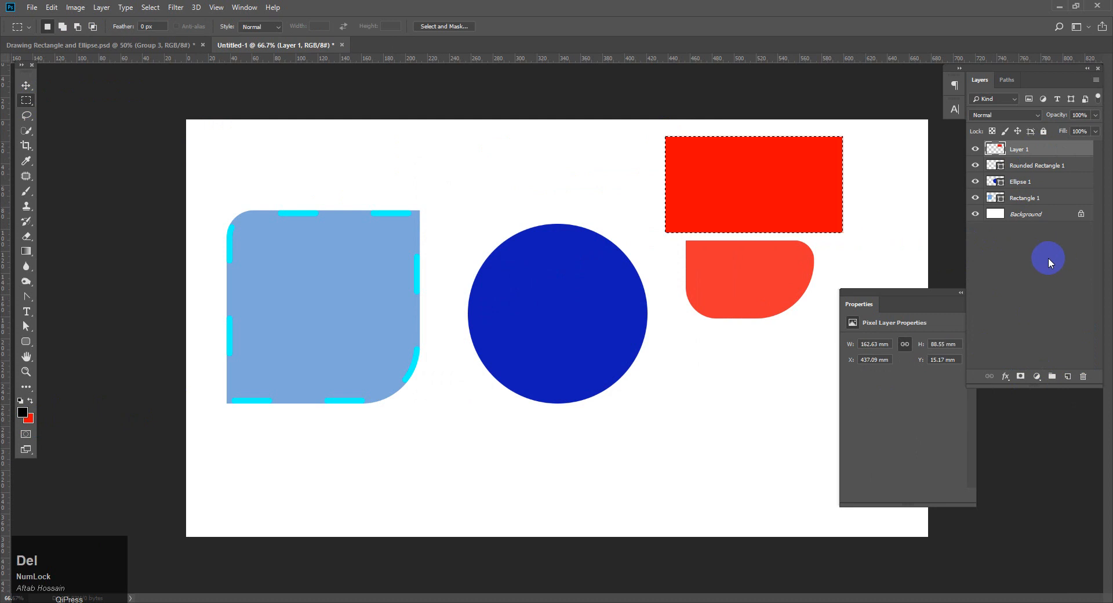
key(ctrl+d)
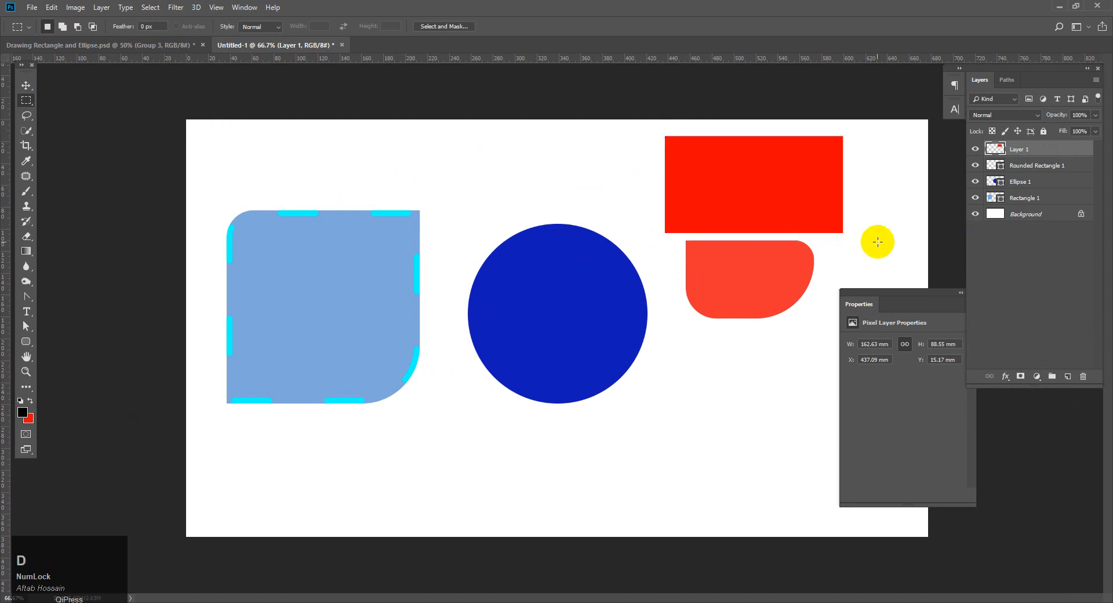
- Enlarge the red pixel rectangle to about 706 × 384 mm with Free Transform and inspect its fill up close
key(ctrl+plus)
key(ctrl+plus)
drag(802, 188, 255, 415)
drag(510, 285, 345, 445)
key(ctrl+t)
alt+scroll(679, 194, down, 4)
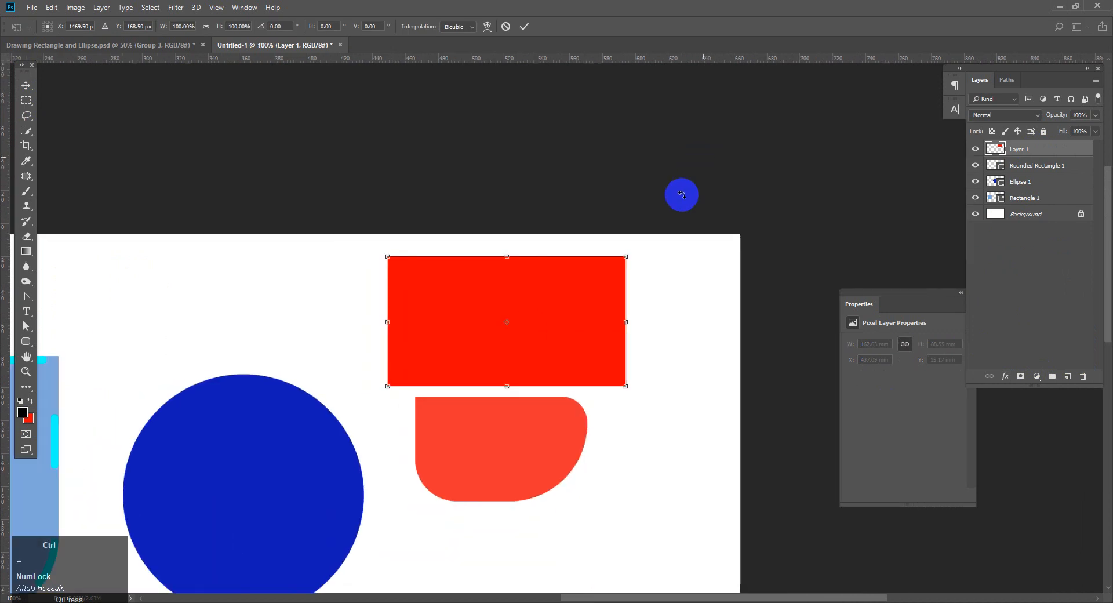
drag(766, 186, 959, 65)
key(Return)
key(ctrl+plus)
key(ctrl+plus)
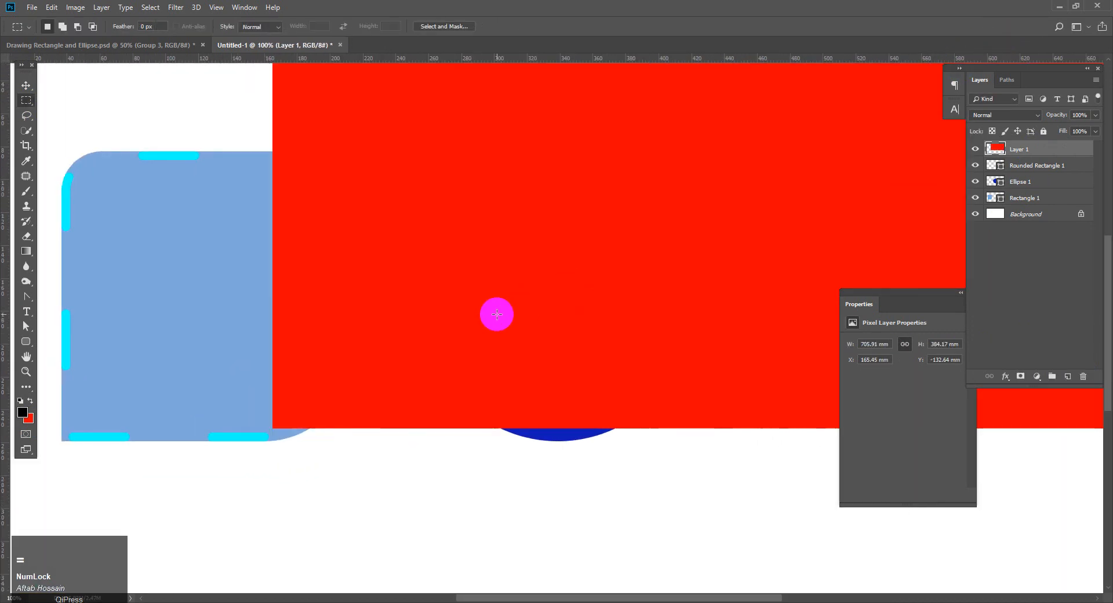
- Shrink the red pixel rectangle to about 296 × 162 mm and move it down over the circle's lower part
key(ctrl+minus)
key(ctrl+minus)
key(ctrl+t)
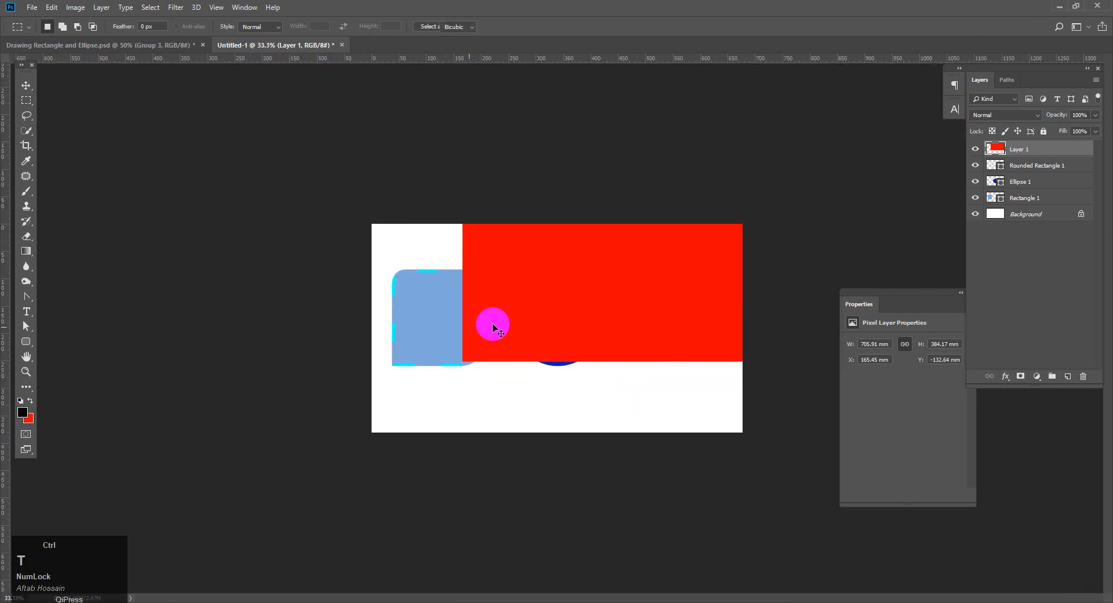
drag(849, 152, 731, 201)
click(668, 266)
key(ctrl+t)
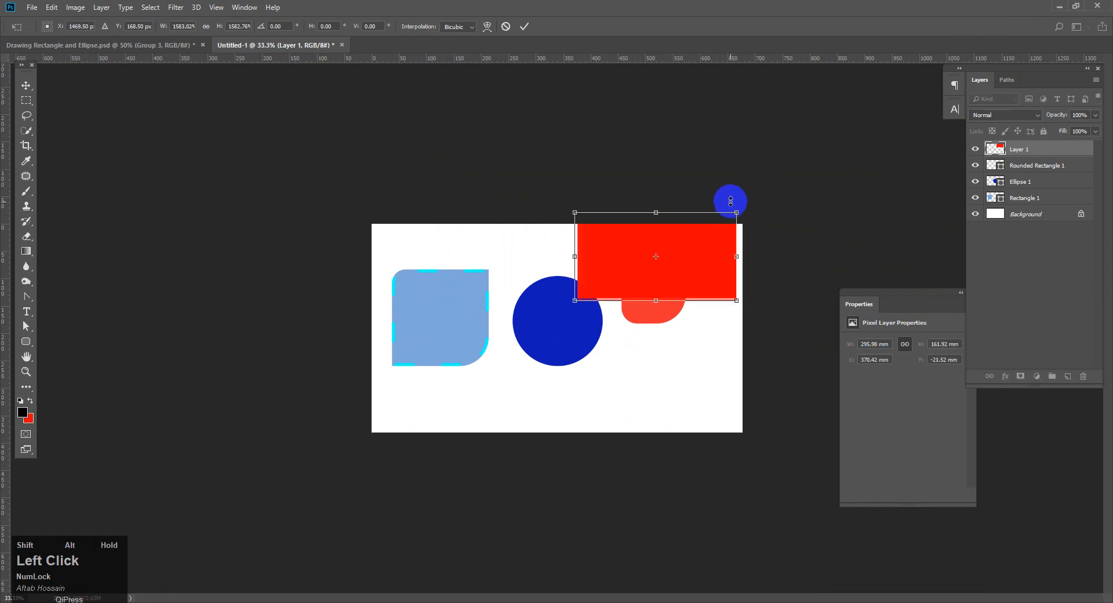
drag(706, 253, 686, 360)
key(Return)
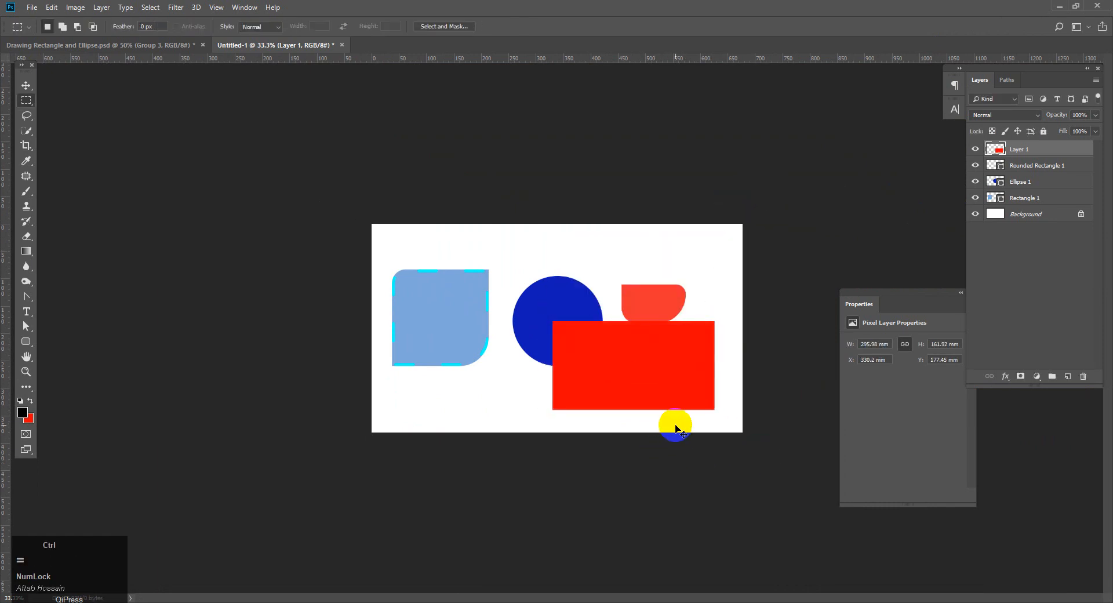
- Examine the red pixel rectangle's edges and move it clear of the circle, below the red rounded shape
key(ctrl+plus)
drag(666, 435, 447, 418)
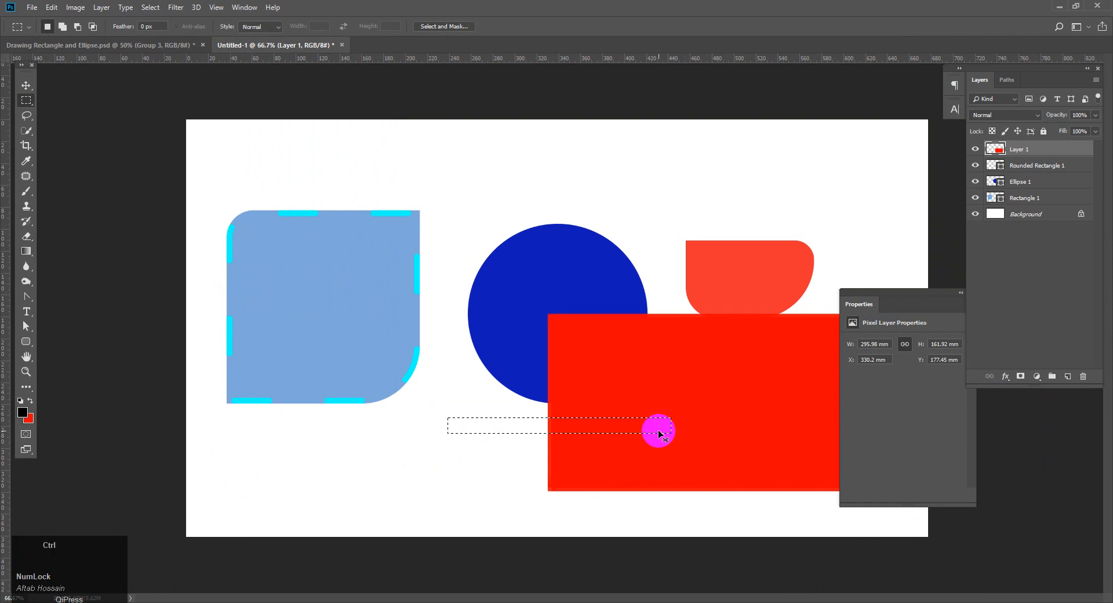
key(ctrl+plus)
key(ctrl+plus)
key(ctrl+plus)
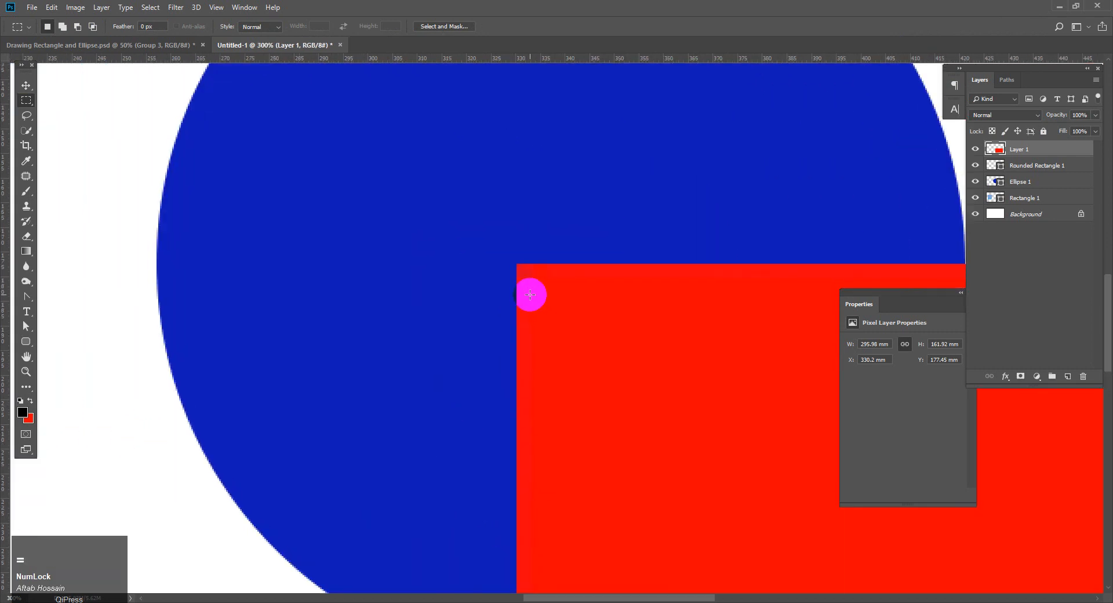
click(27, 84)
drag(609, 322, 93, 368)
right_click(200, 385)
click(211, 392)
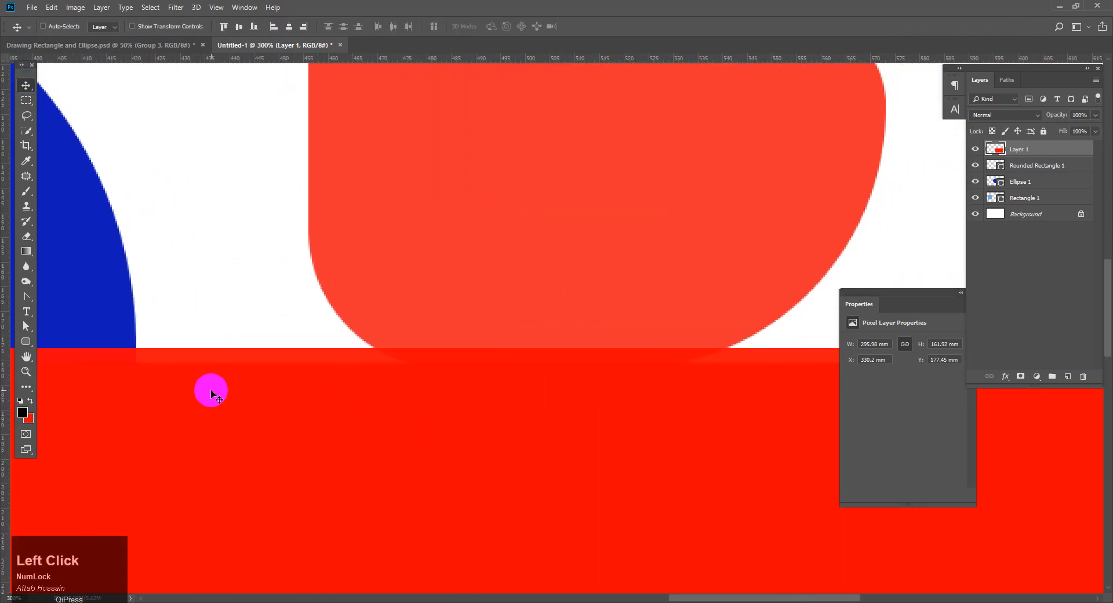
right_click(211, 391)
click(225, 398)
drag(192, 395, 679, 480)
key(ctrl+minus)
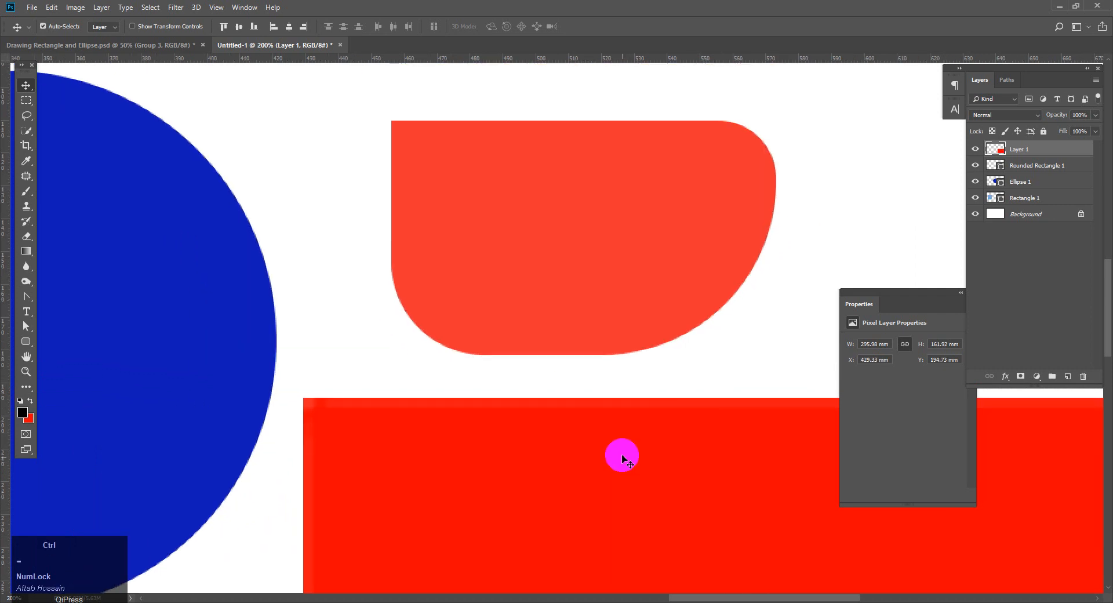
key(ctrl+minus)
key(ctrl+minus)
- Clear the stray selection and shrink the red pixel rectangle to about 8.5 × 4.6 mm with Free Transform
right_click(726, 394)
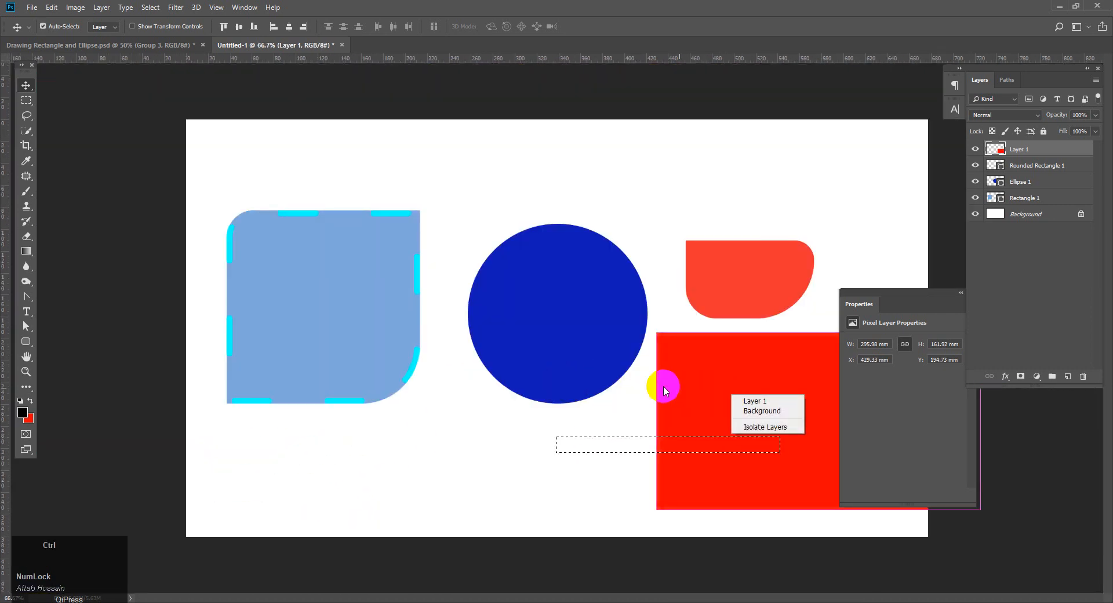
click(663, 385)
right_click(722, 393)
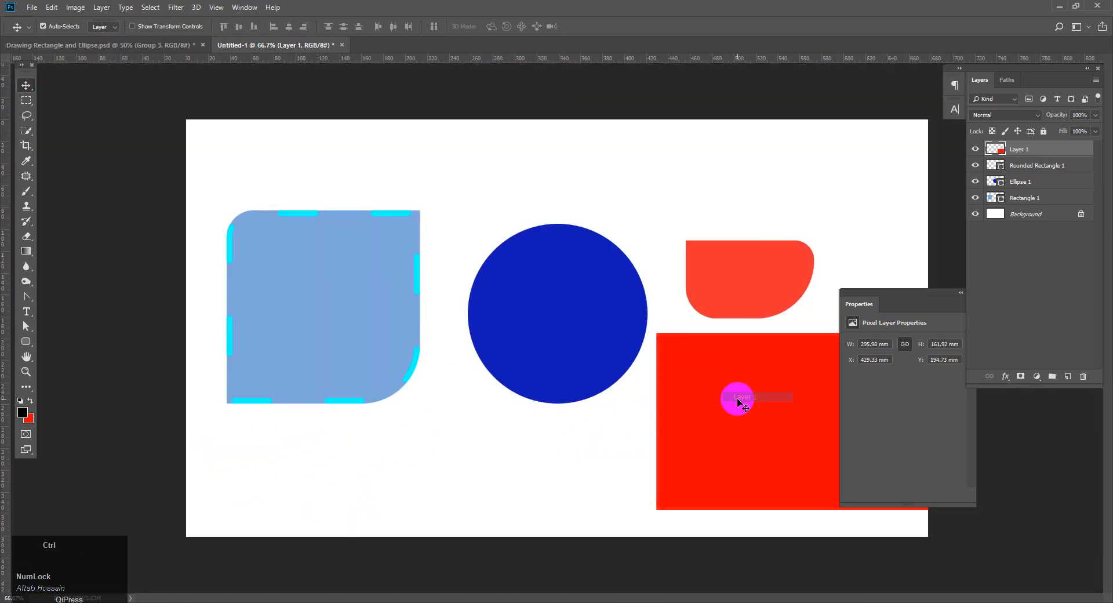
key(ctrl+t)
drag(657, 333, 811, 421)
key(Return)
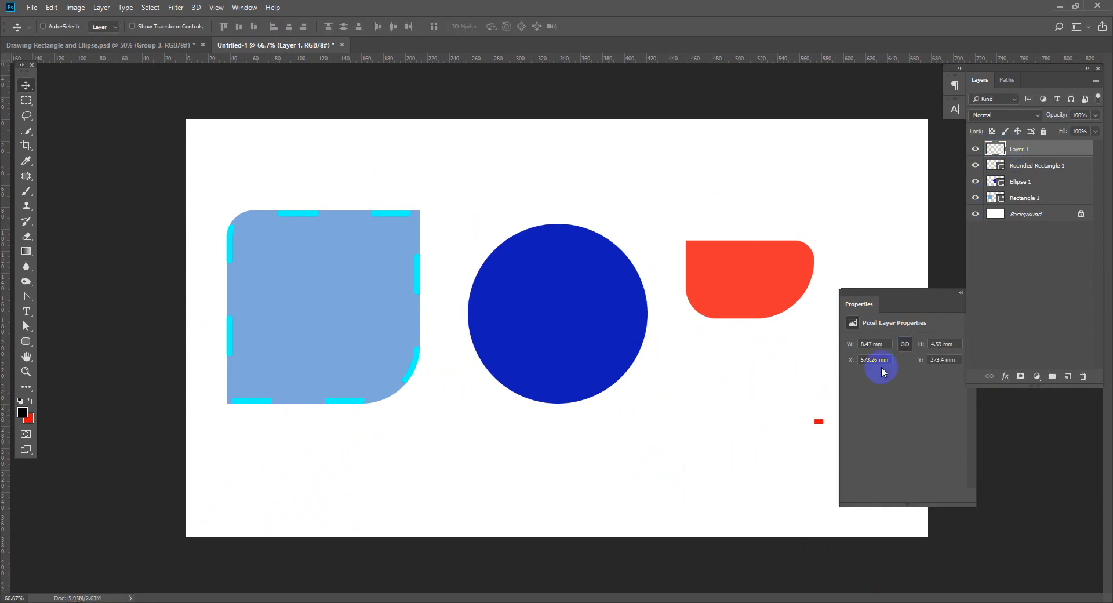
- Enlarge the tiny red rectangle to about 567 × 307 mm with Free Transform
drag(817, 423, 849, 248)
key(ctrl+t)
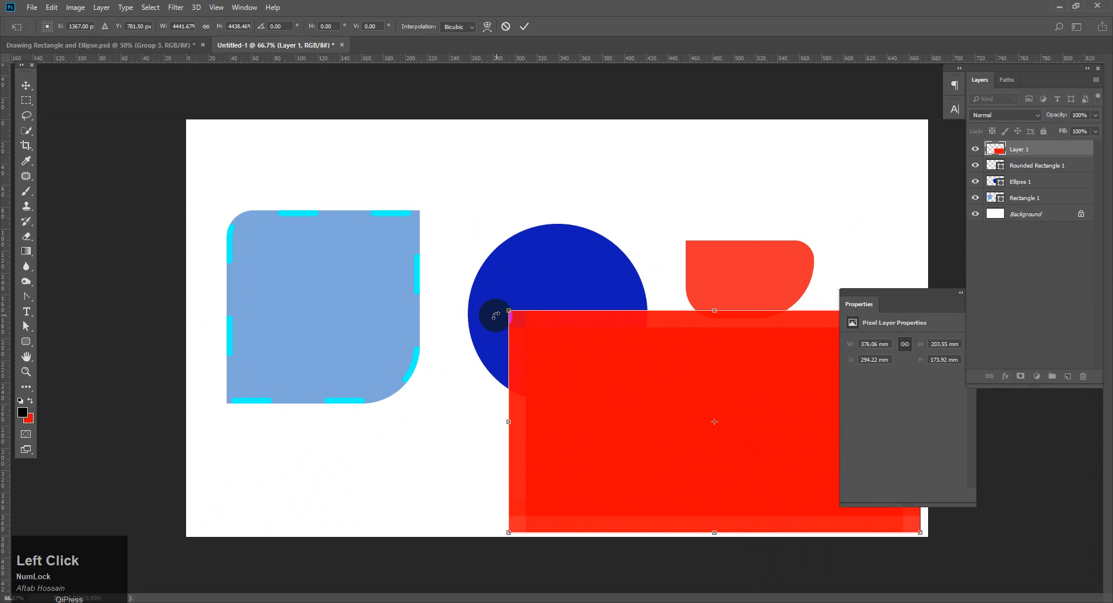
drag(504, 312, 405, 240)
click(448, 232)
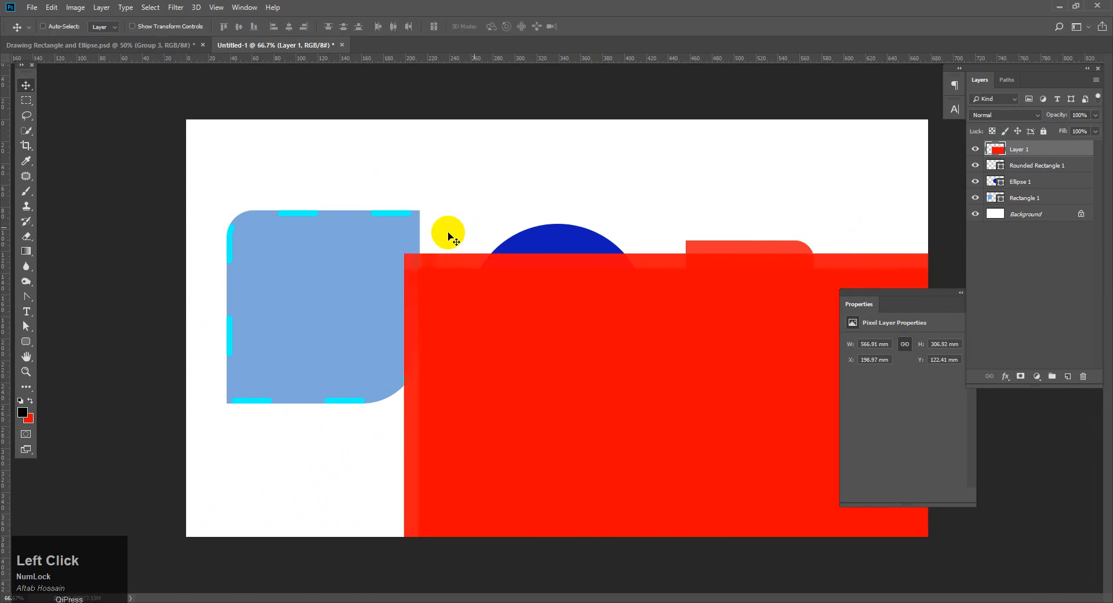
- Move the large red rectangle up and shrink it to about 5.3 × 2.8 mm just above the circle
drag(495, 298, 602, 180)
key(ctrl+t)
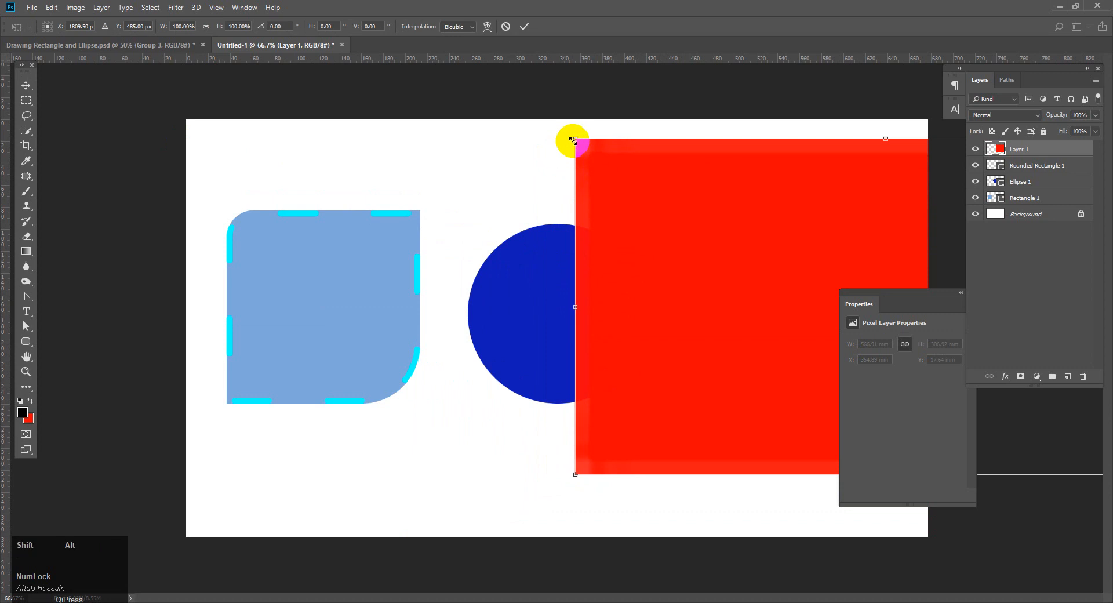
drag(572, 139, 557, 176)
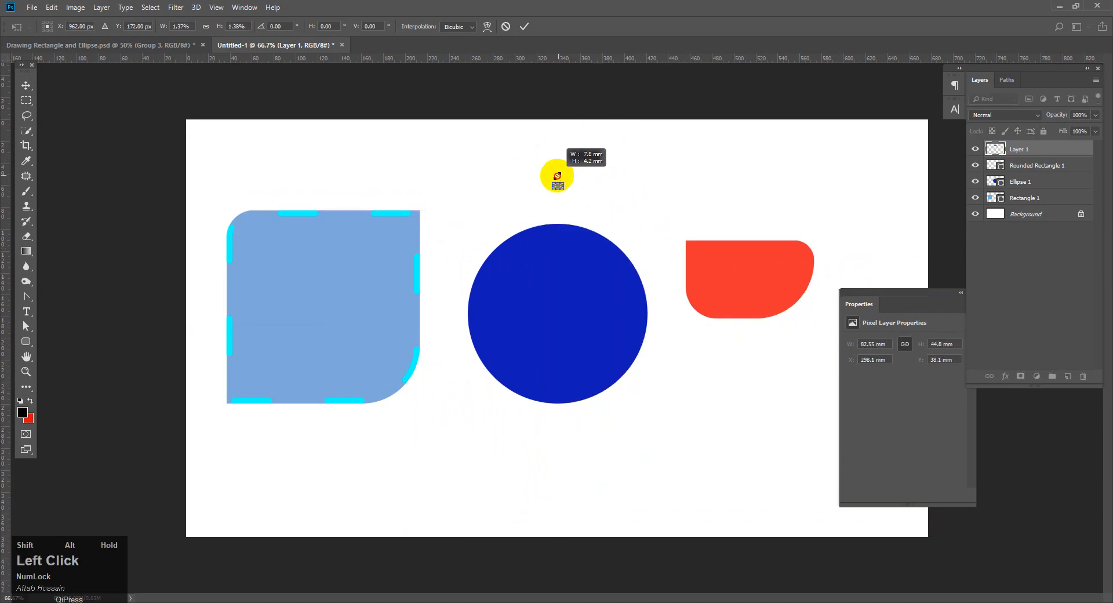
double_click(555, 179)
- Enlarge the tiny rectangle to about 159 × 85 mm and place it below the red rounded shape
key(ctrl+t)
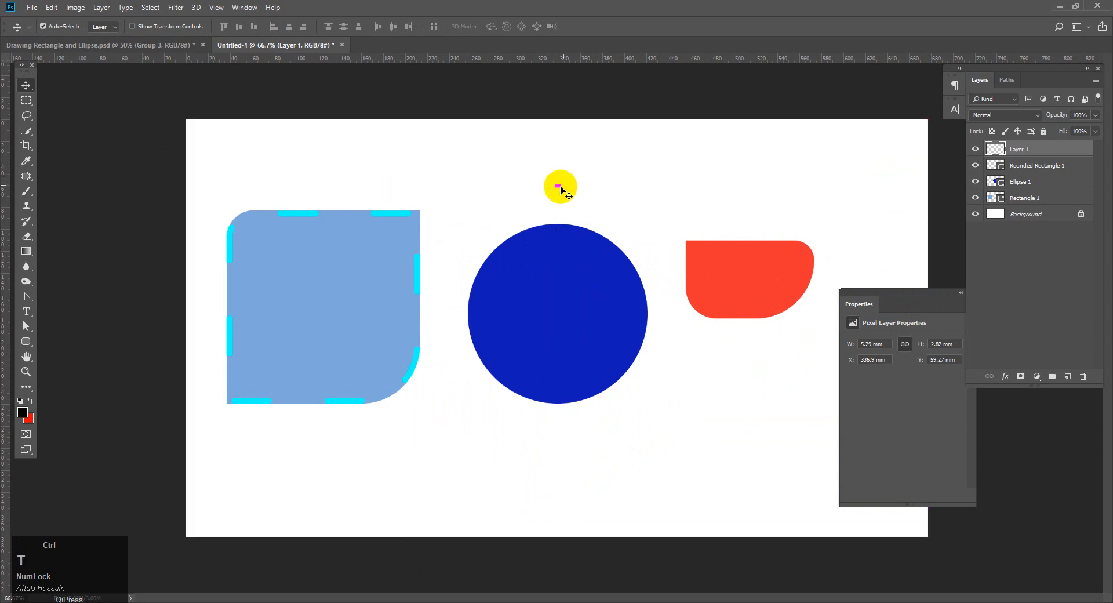
drag(559, 178, 782, 430)
key(Return)
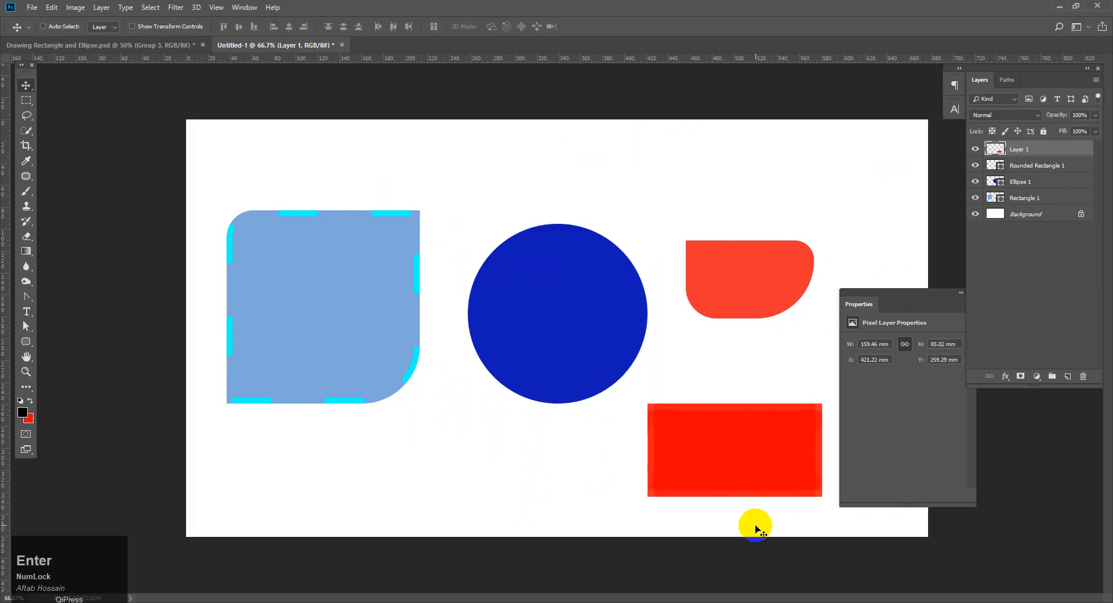
- Examine the edge quality of the rescaled red pixel rectangle closely along its left side and upper-left corner
key(ctrl+equal)
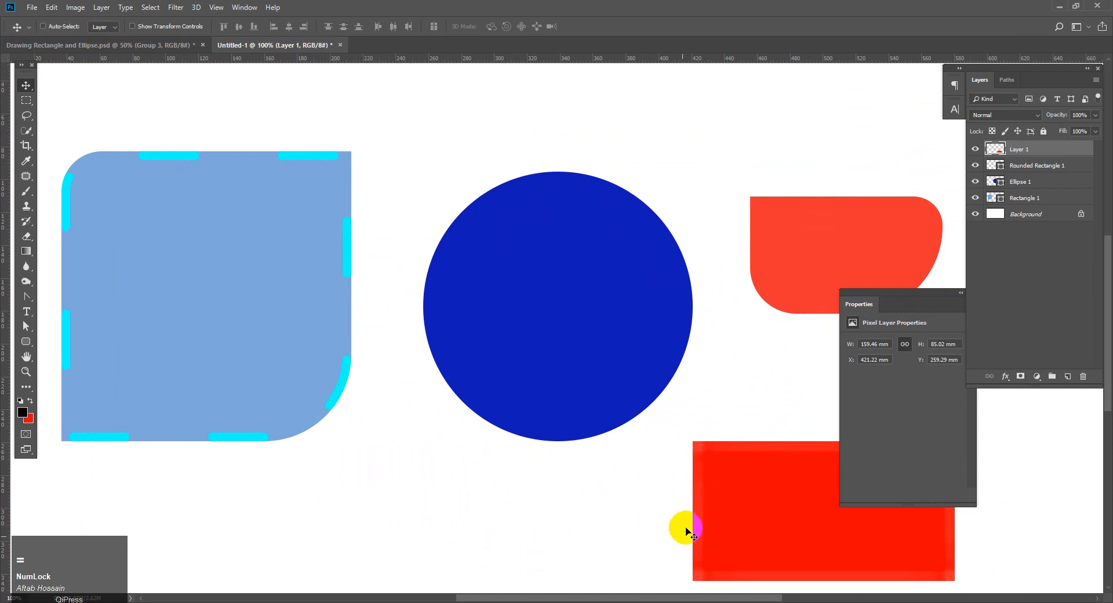
key(space)
drag(739, 529, 504, 376)
key(ctrl+equal)
key(ctrl+equal)
key(ctrl+equal)
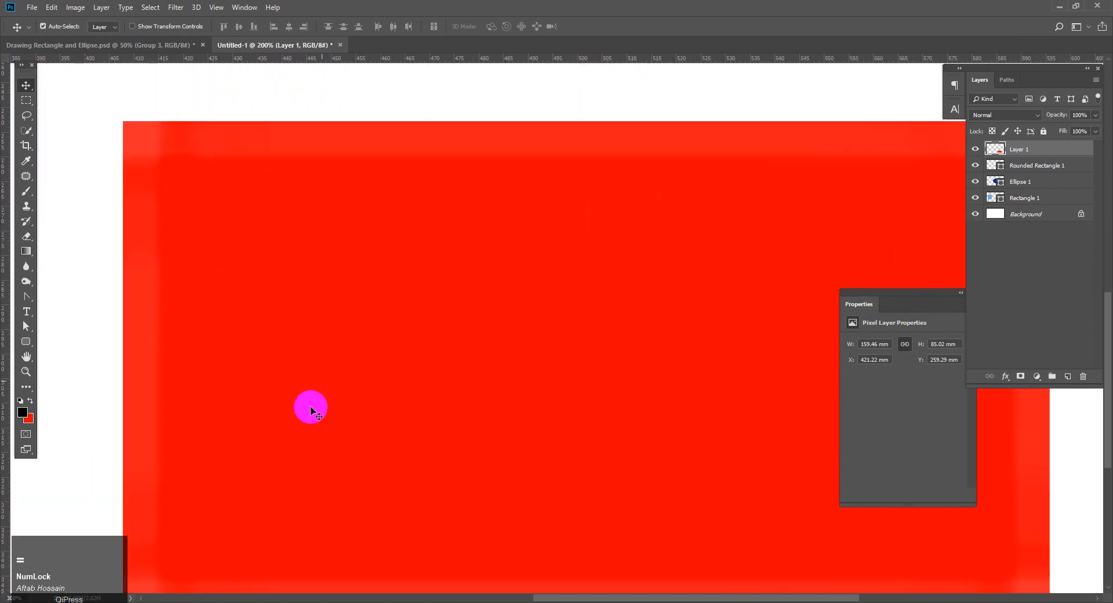
key(space)
drag(203, 399, 519, 387)
key(ctrl+equal)
key(ctrl+equal)
key(space)
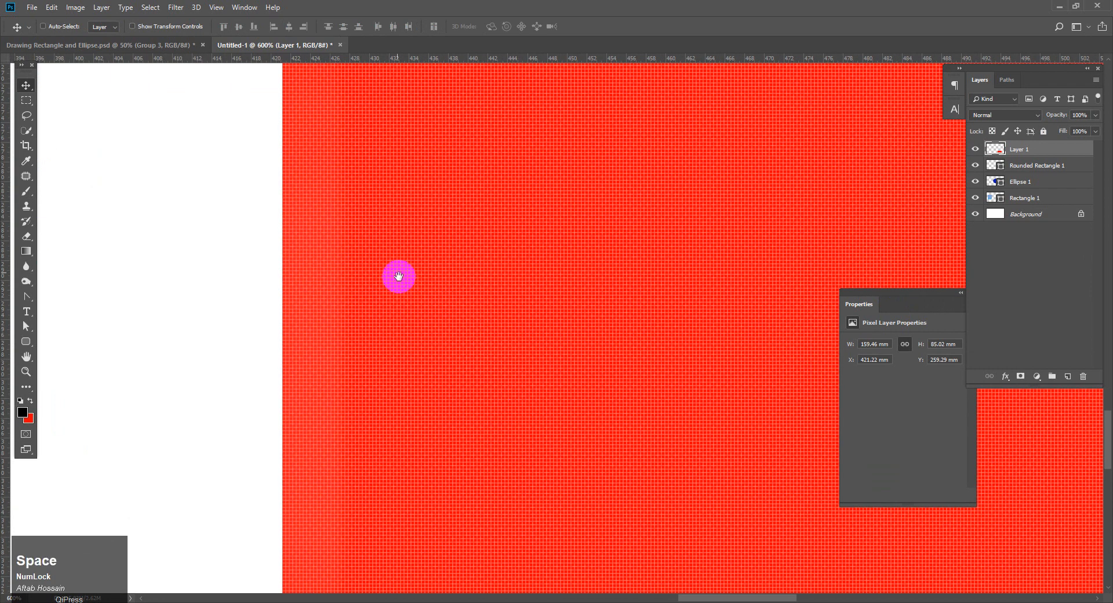
drag(397, 276, 473, 497)
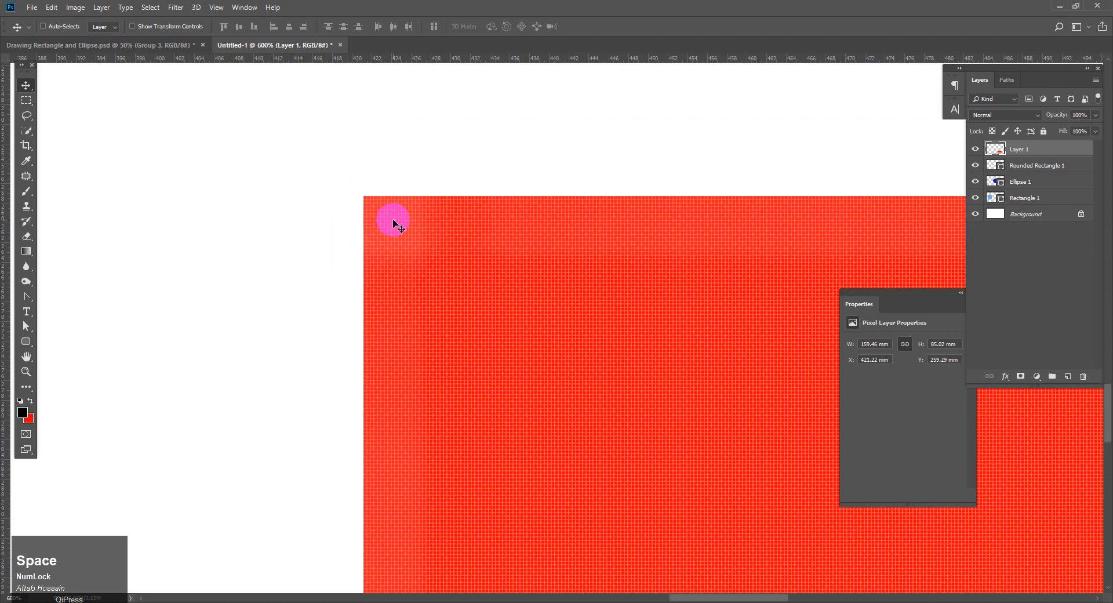
- Select the blue circle's layer and shrink the circle proportionally about its centre to about 8% with Free Transform
key(ctrl+minus)
key(ctrl+minus)
key(ctrl+minus)
key(ctrl+minus)
key(ctrl+minus)
key(ctrl+minus)
key(ctrl+minus)
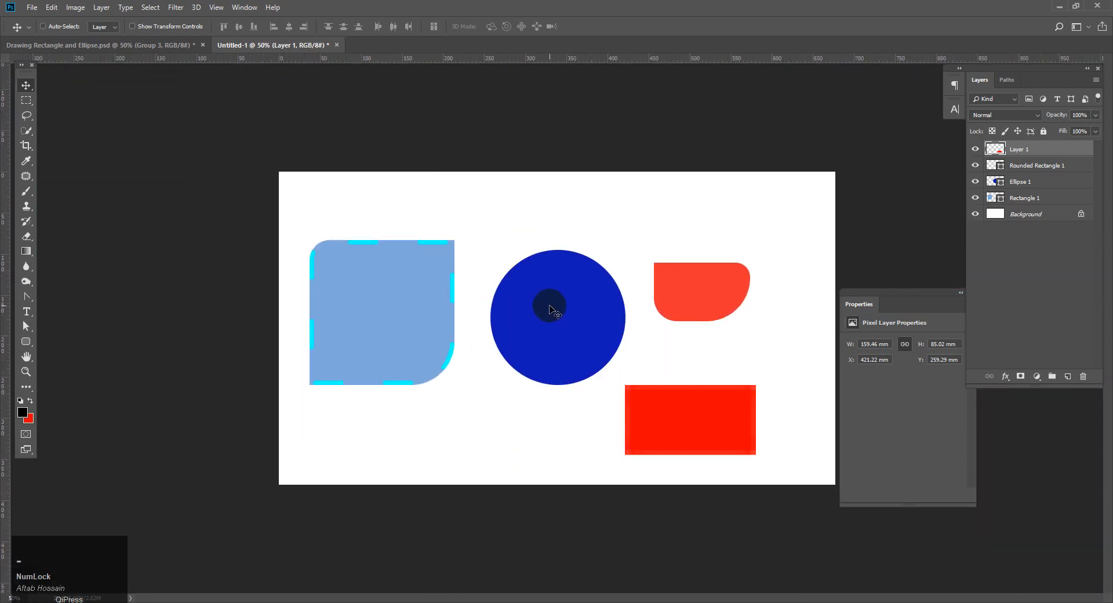
right_click(549, 309)
click(572, 310)
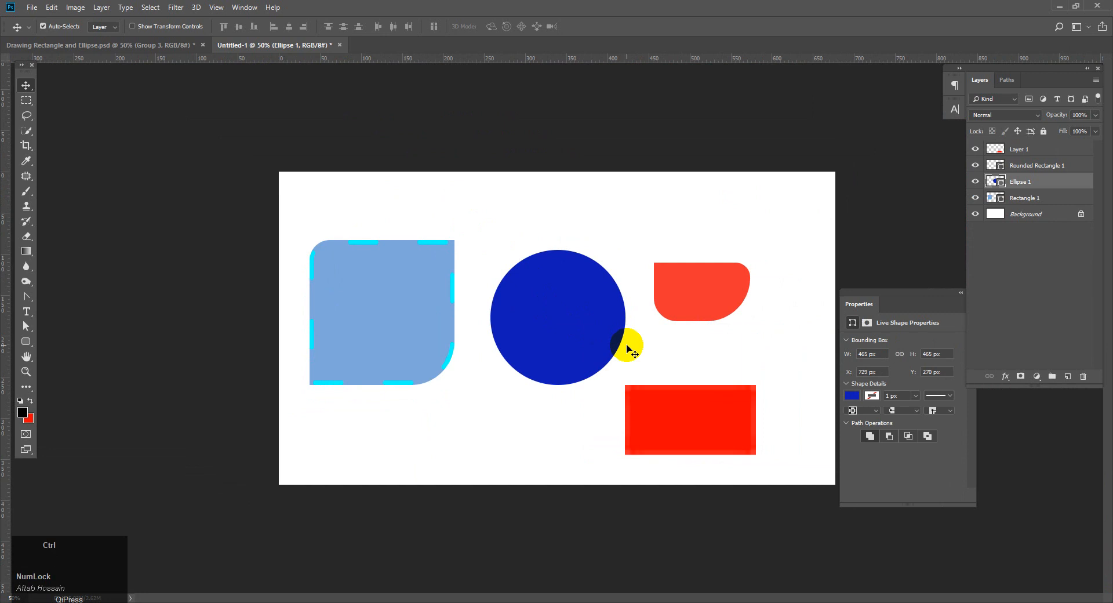
key(ctrl+t)
drag(625, 248, 560, 309)
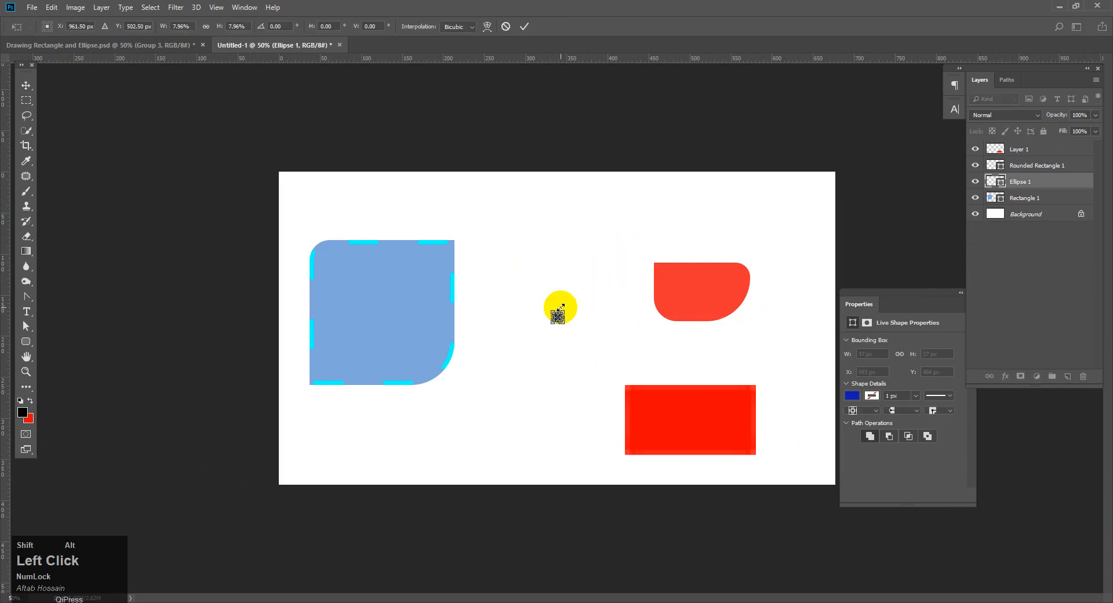
double_click(560, 312)
click(562, 311)
- Enlarge the tiny blue circle proportionally about its centre to about 1495 × 1495 px with Free Transform
key(ctrl+t)
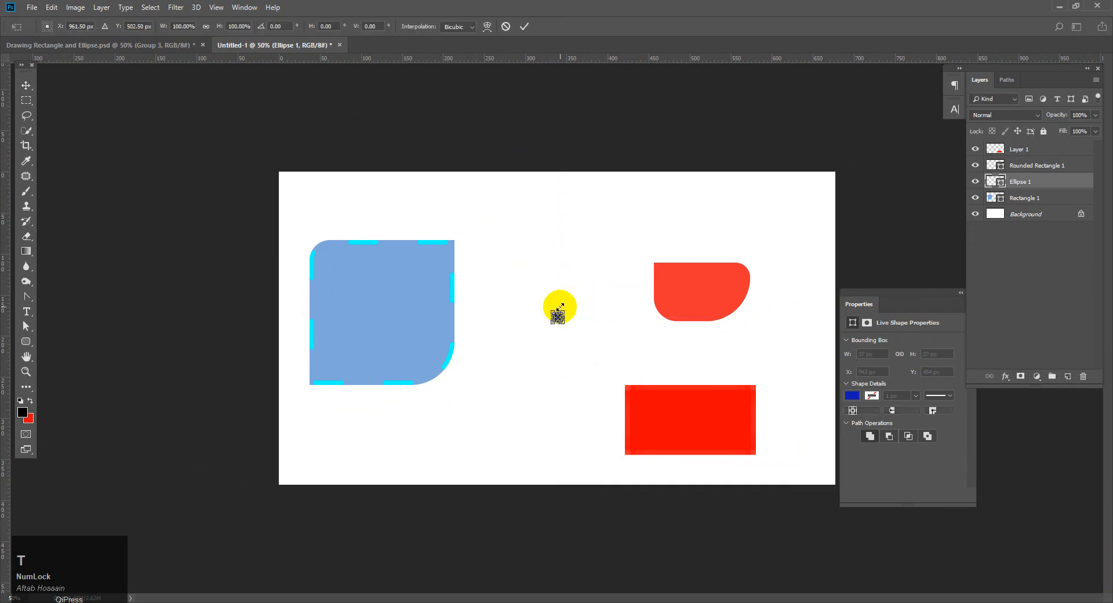
drag(564, 311, 795, 124)
key(Return)
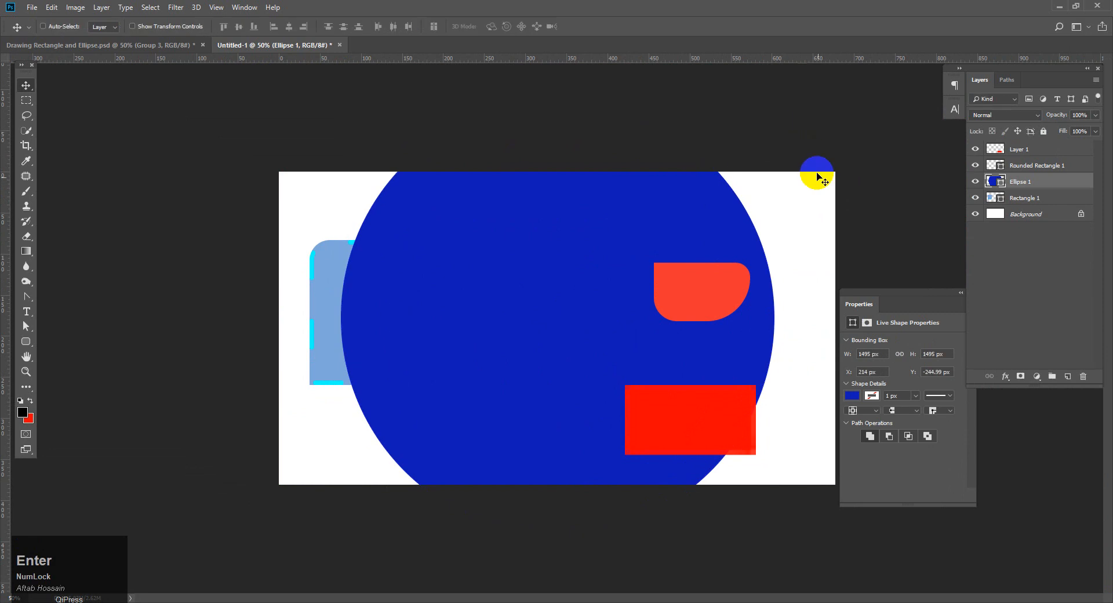
key(ctrl)
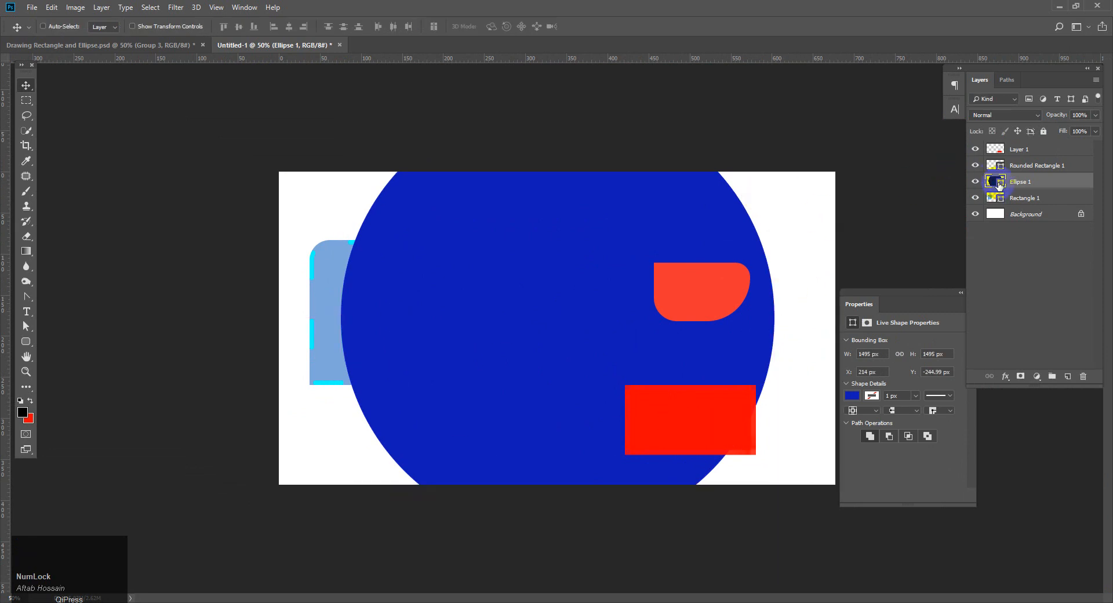
- Scale the oversized blue circle down about its centre to about 475 × 475 px and apply the transform
key(ctrl+minus)
key(ctrl+t)
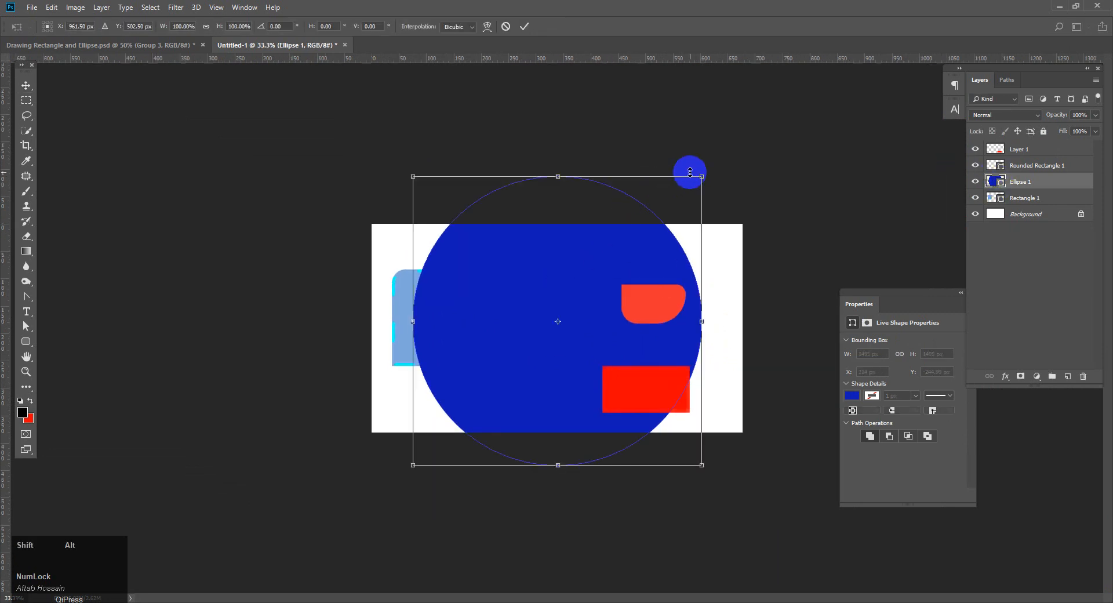
drag(702, 173, 597, 263)
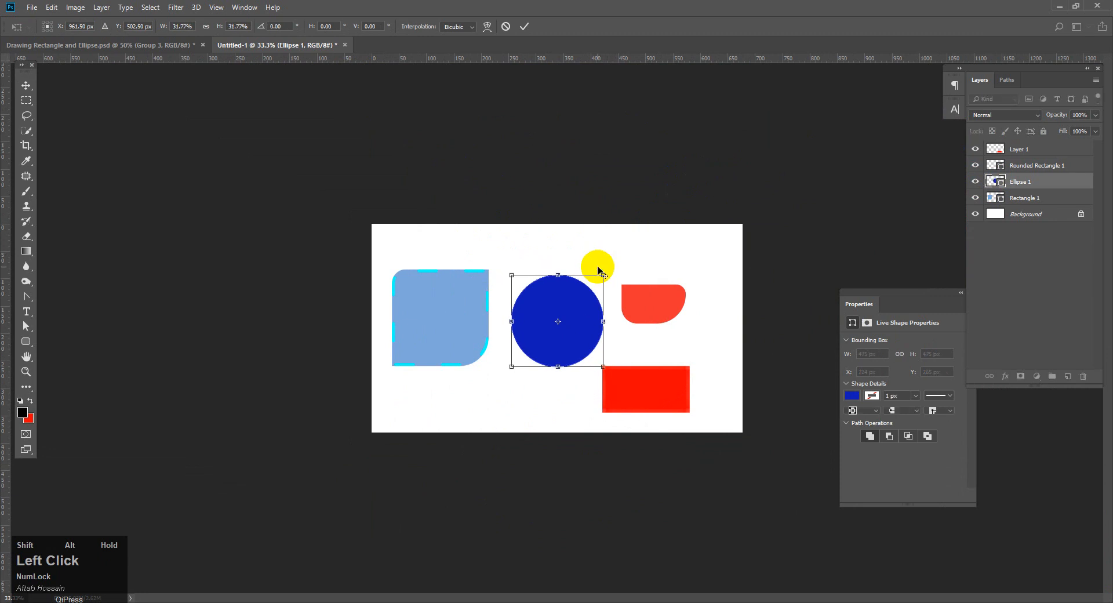
click(646, 302)
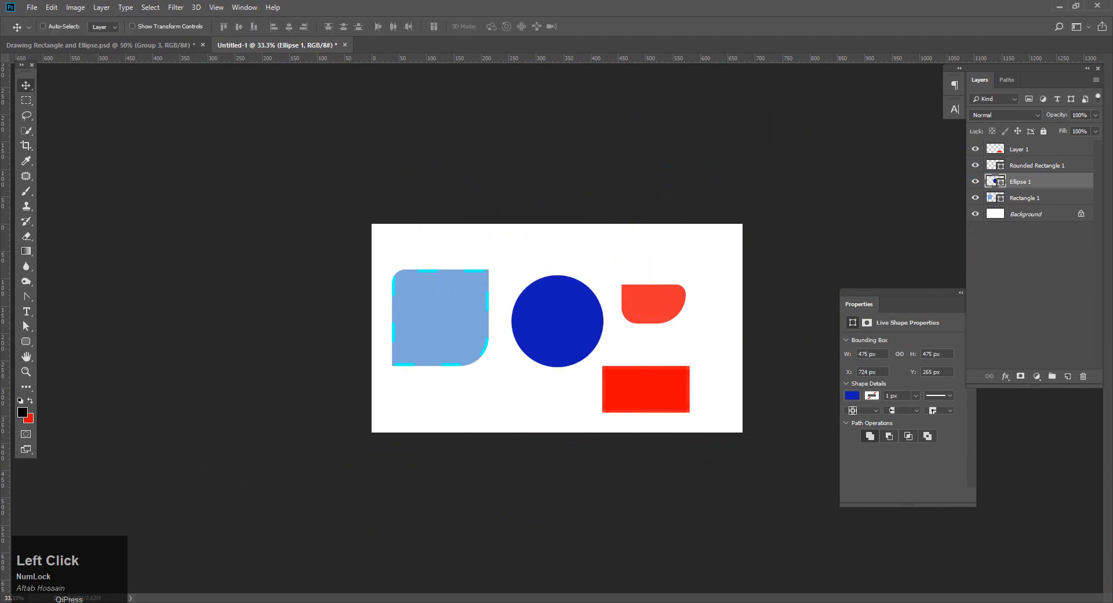
- Move the blue circle up and slightly left to about X 670 px, Y 76 px with the Path Selection tool
click(26, 326)
right_click(25, 326)
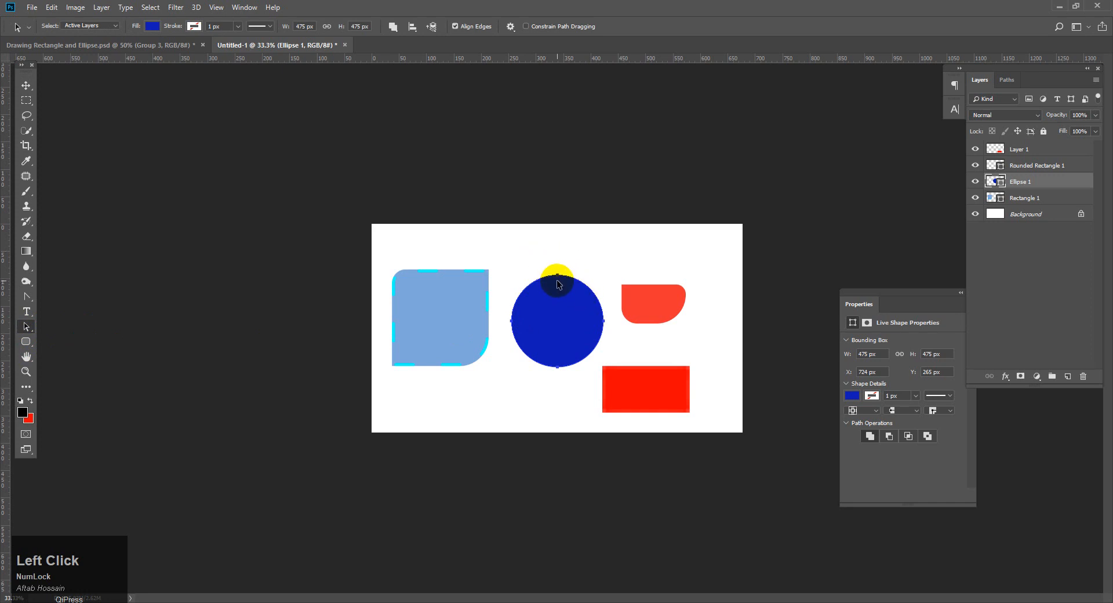
drag(557, 277, 548, 246)
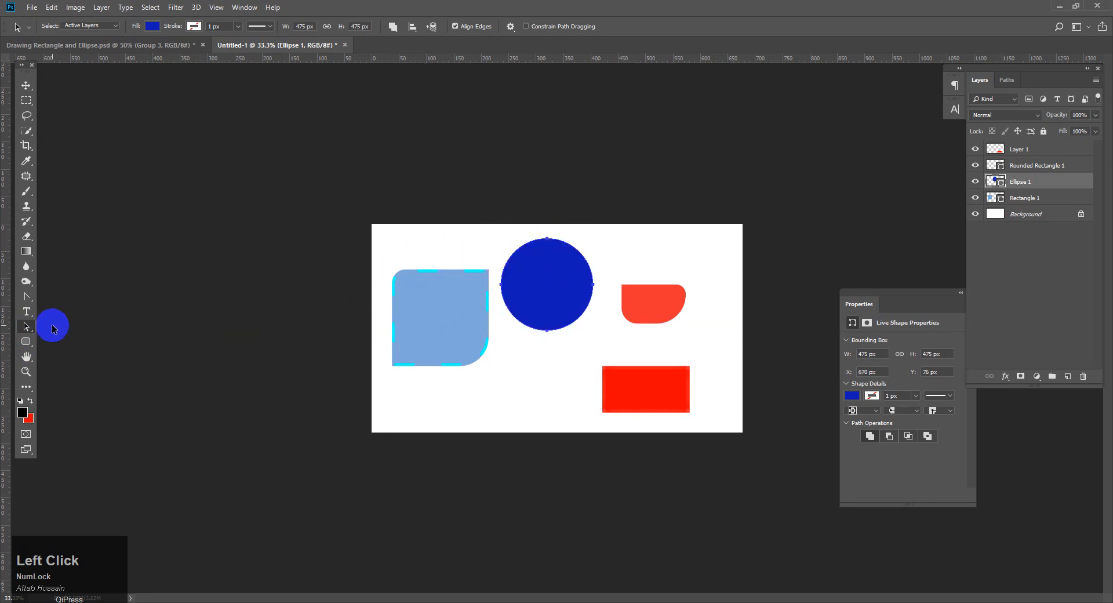
- Reshape the blue circle with the Direct Selection tool by moving its bottom anchor point up to about the circle's centre
right_click(23, 333)
click(75, 342)
drag(569, 343, 528, 330)
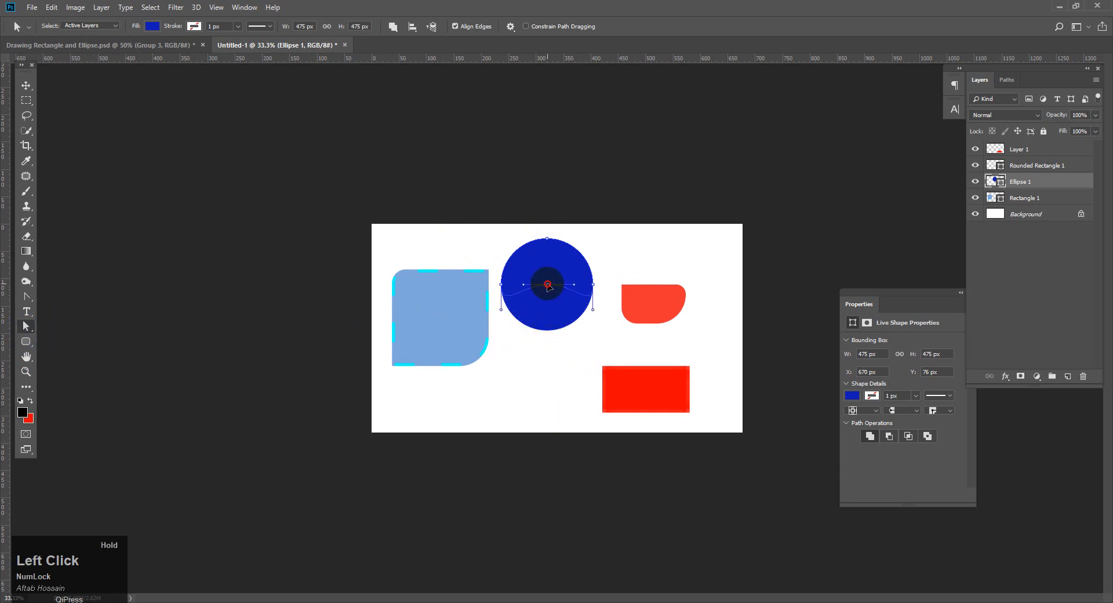
drag(562, 296, 562, 297)
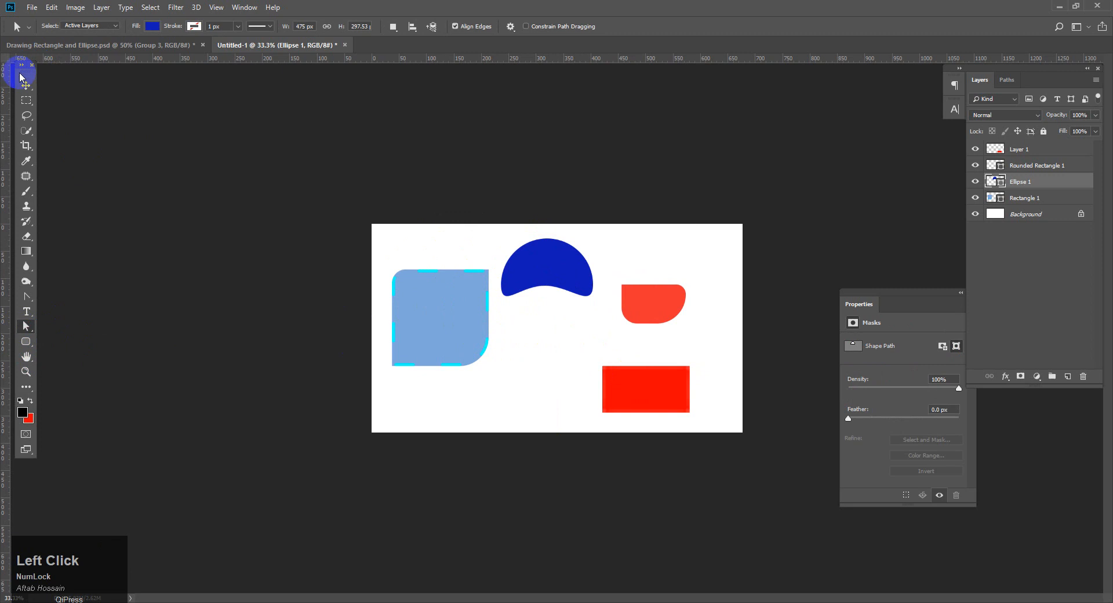
- Select the red pixel rectangle's layer and move the rectangle left to about X 278 mm, below the reshaped blue shape
click(26, 85)
click(654, 391)
right_click(659, 385)
click(667, 398)
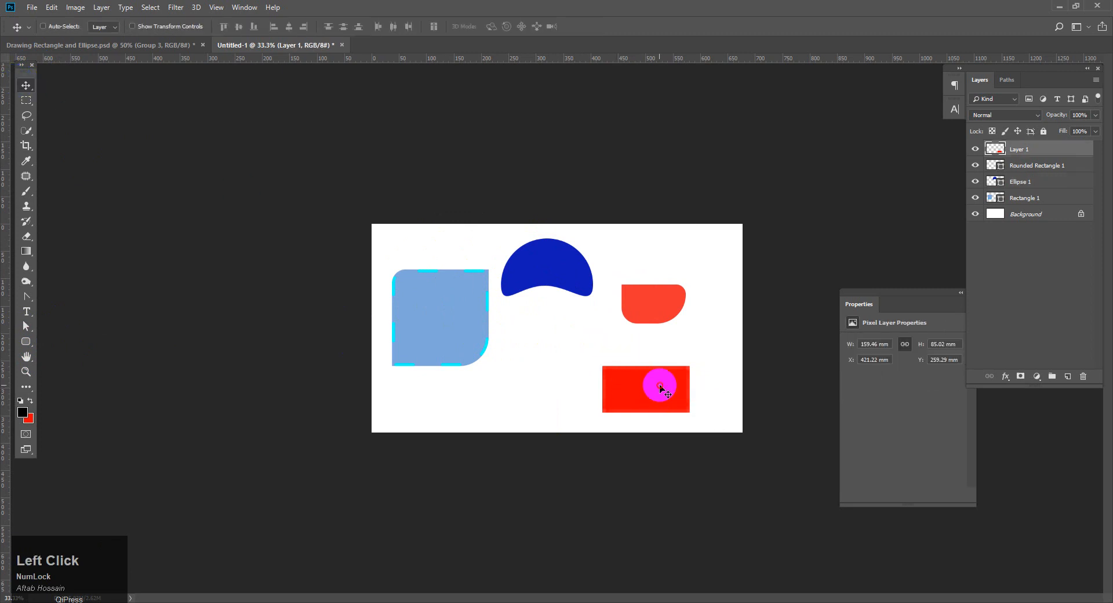
drag(664, 390, 577, 371)
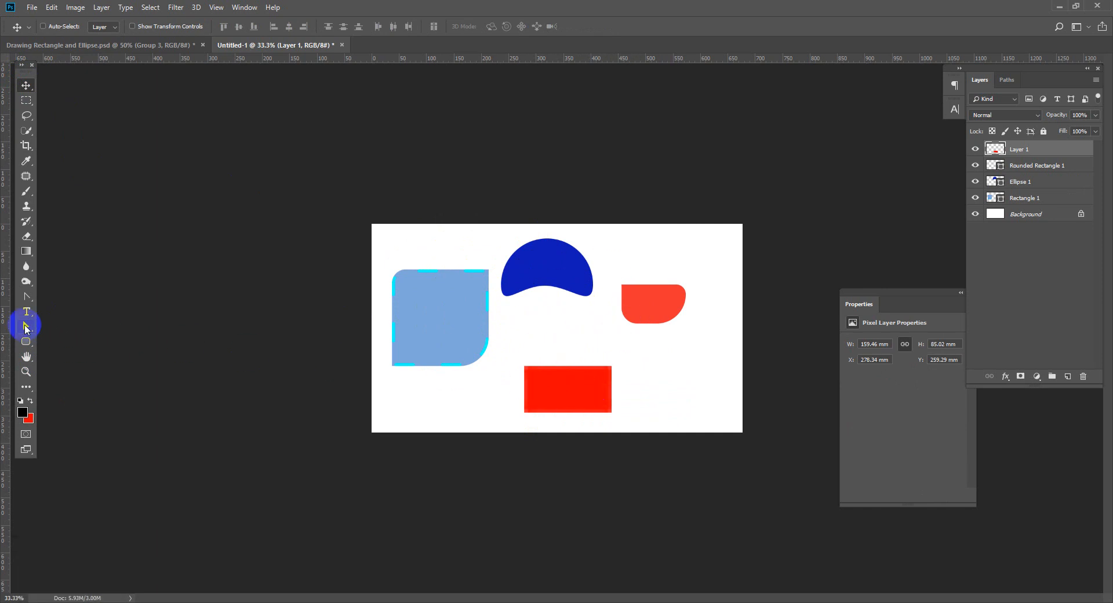
click(535, 429)
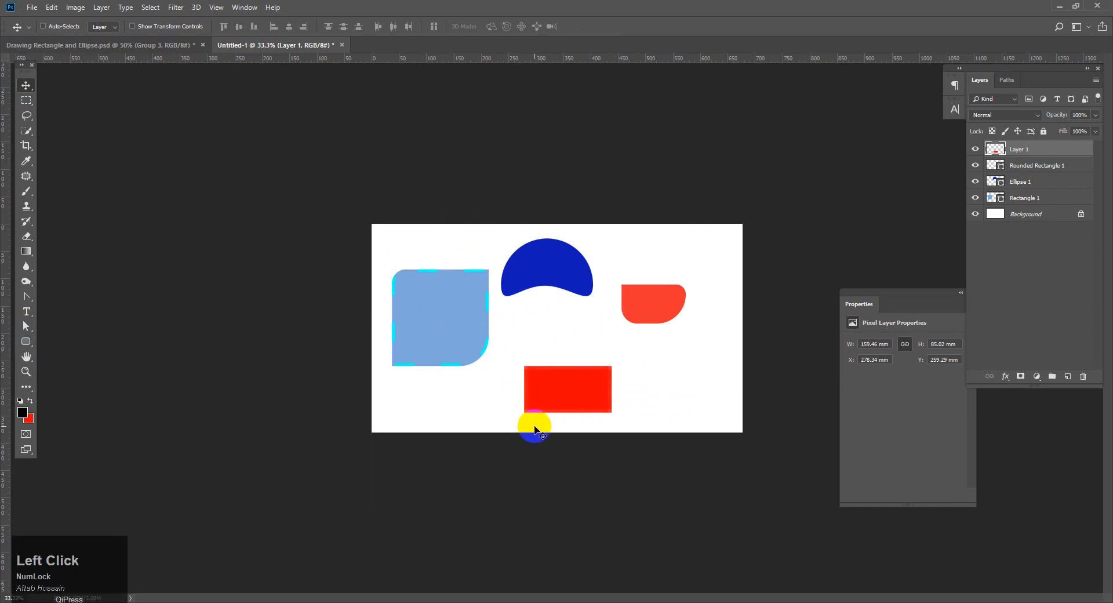